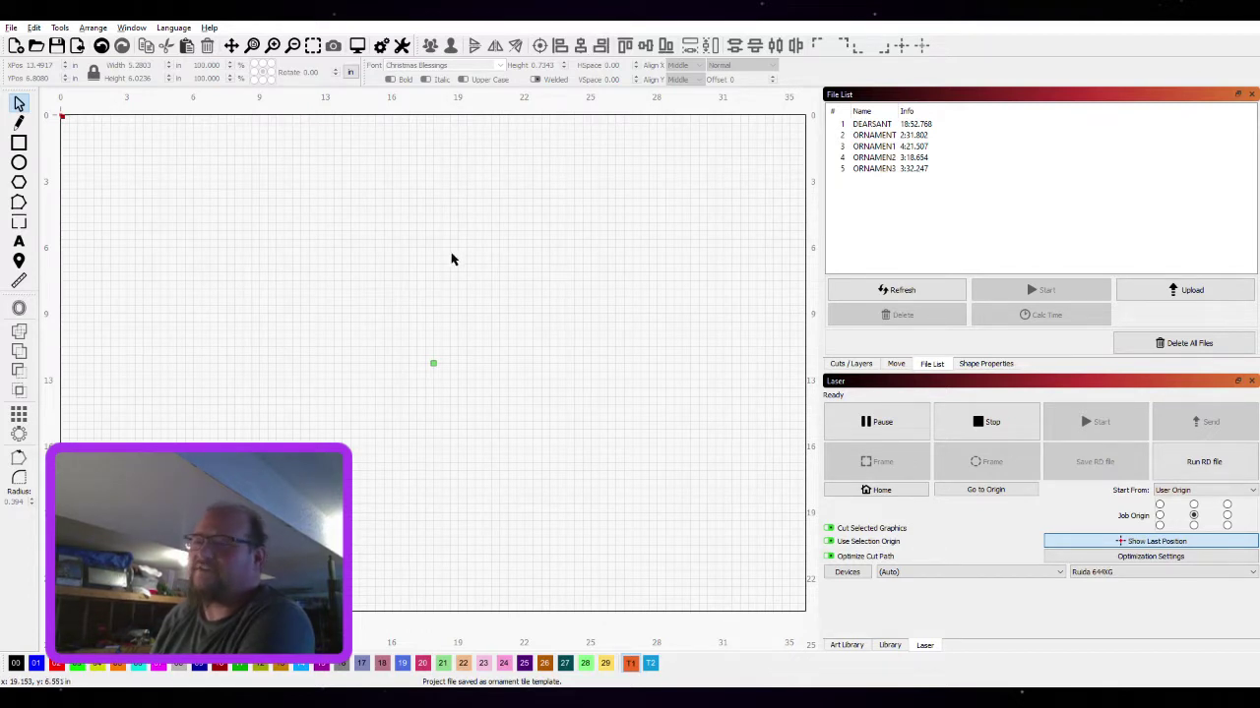
# Drag the 'ftdf logo w cut' graphic from the Art Library's FTDF category onto the canvas
pyautogui.click(846, 646)
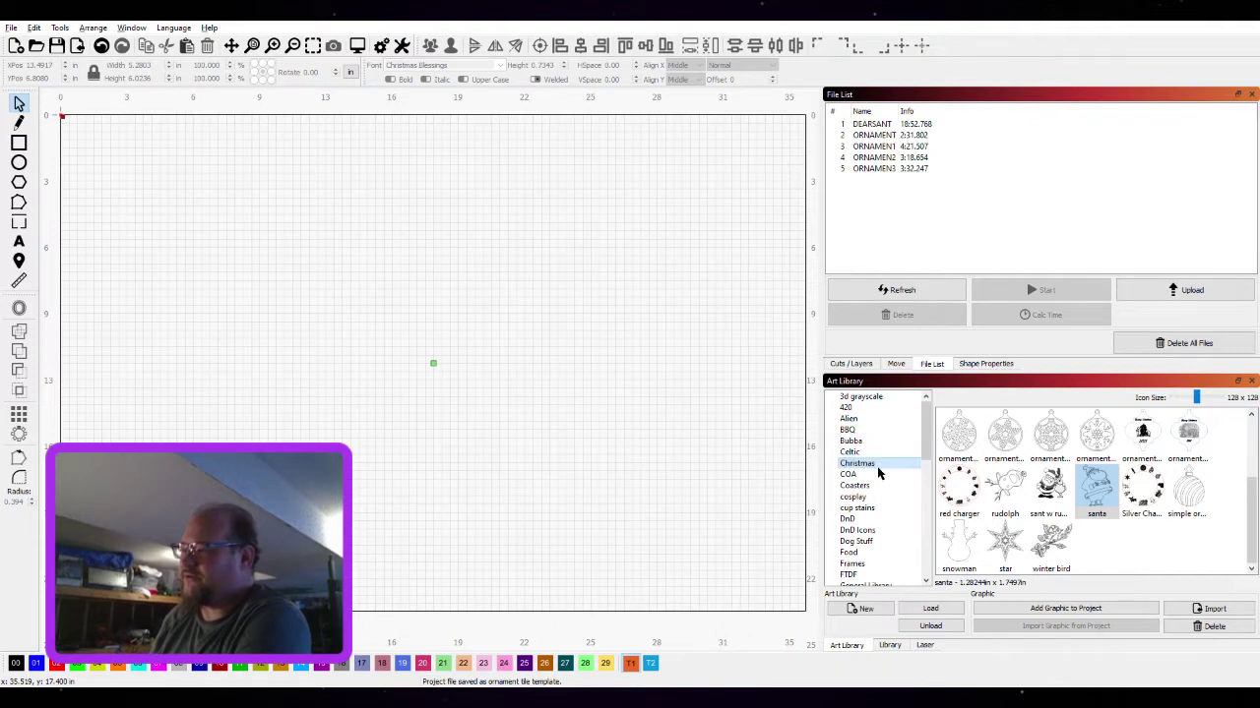
pyautogui.scroll(-1, 879, 473)
pyautogui.scroll(-1, 878, 474)
pyautogui.click(875, 507)
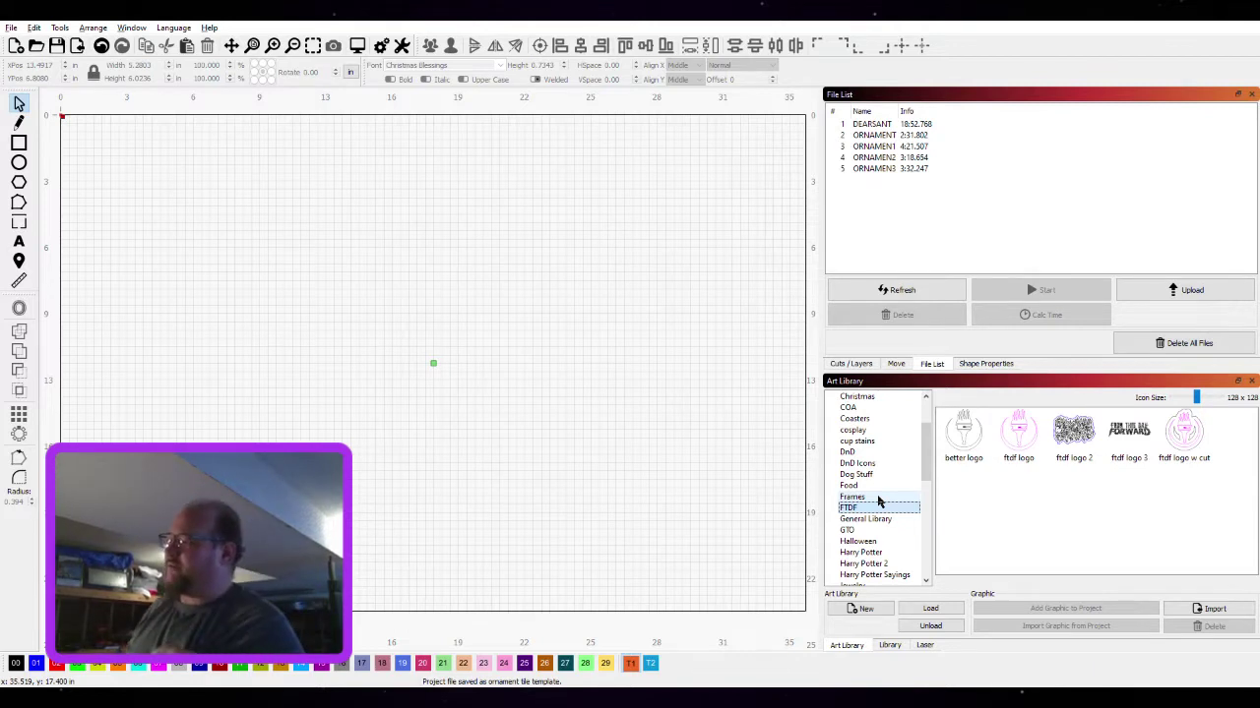
pyautogui.moveTo(1184, 430); pyautogui.dragTo(350, 286)
# Set the Labels layer to Line mode and the Speed 700 mm/s layer to Fill
pyautogui.click(852, 364)
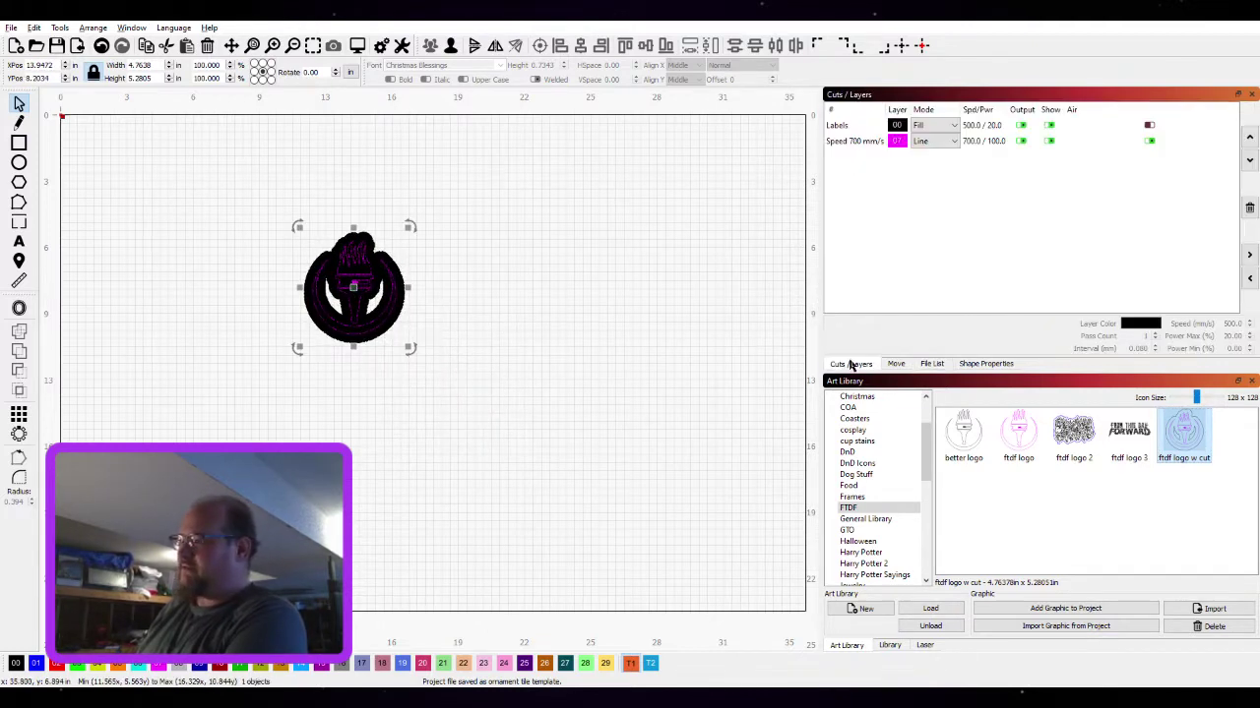
pyautogui.click(851, 126)
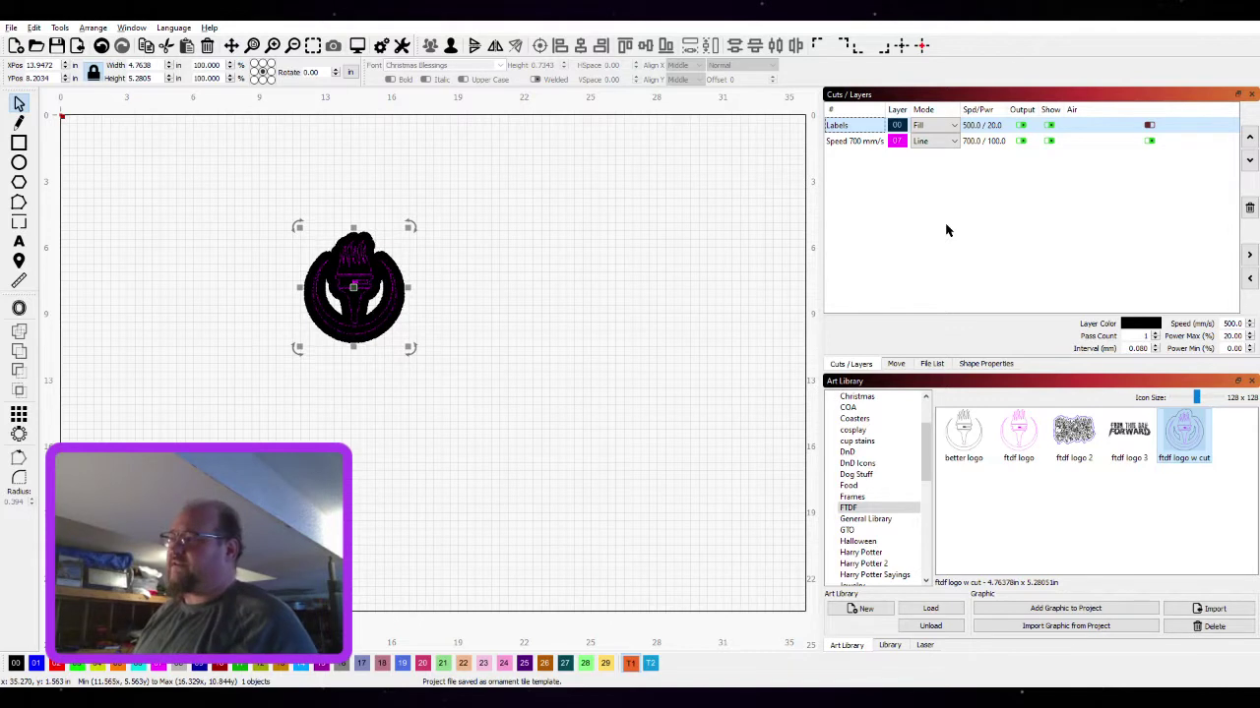
pyautogui.click(940, 125)
pyautogui.click(936, 141)
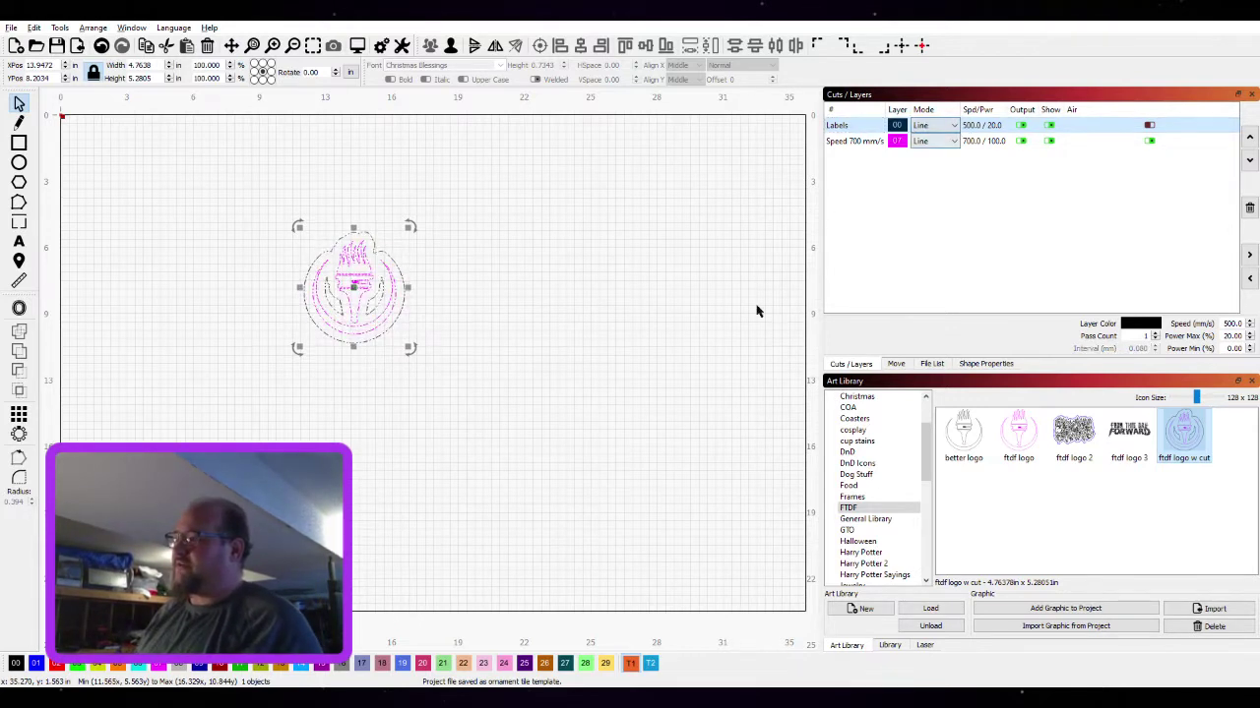
pyautogui.click(935, 147)
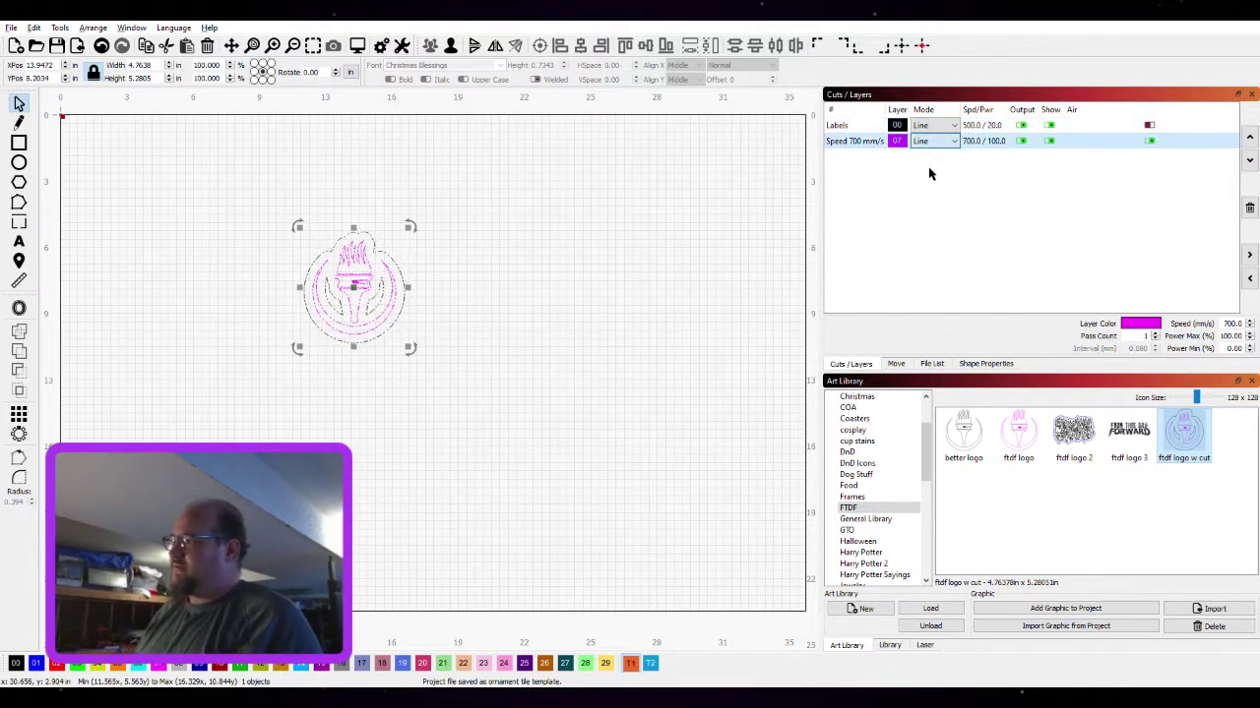
pyautogui.click(940, 141)
pyautogui.click(930, 157)
# Resize the torch logo to 1.5 in wide, keeping its proportions
pyautogui.scroll(3, 351, 293)
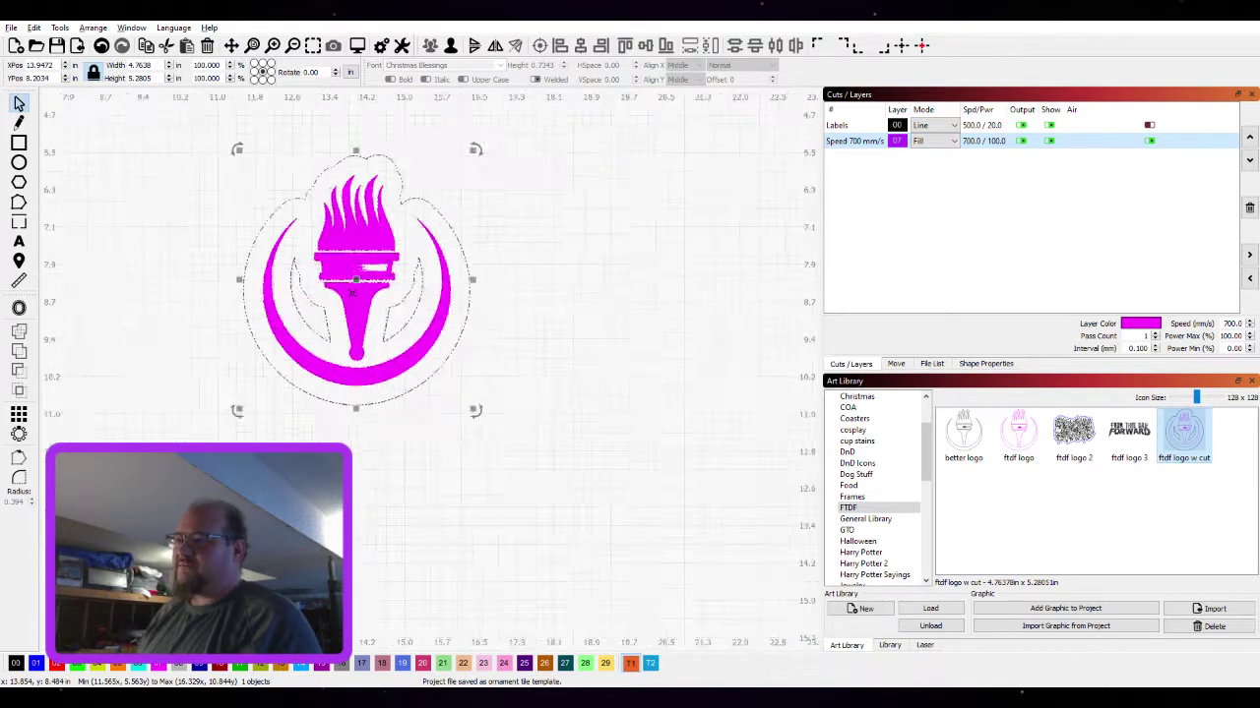
pyautogui.scroll(2, 643, 450)
pyautogui.click(621, 332)
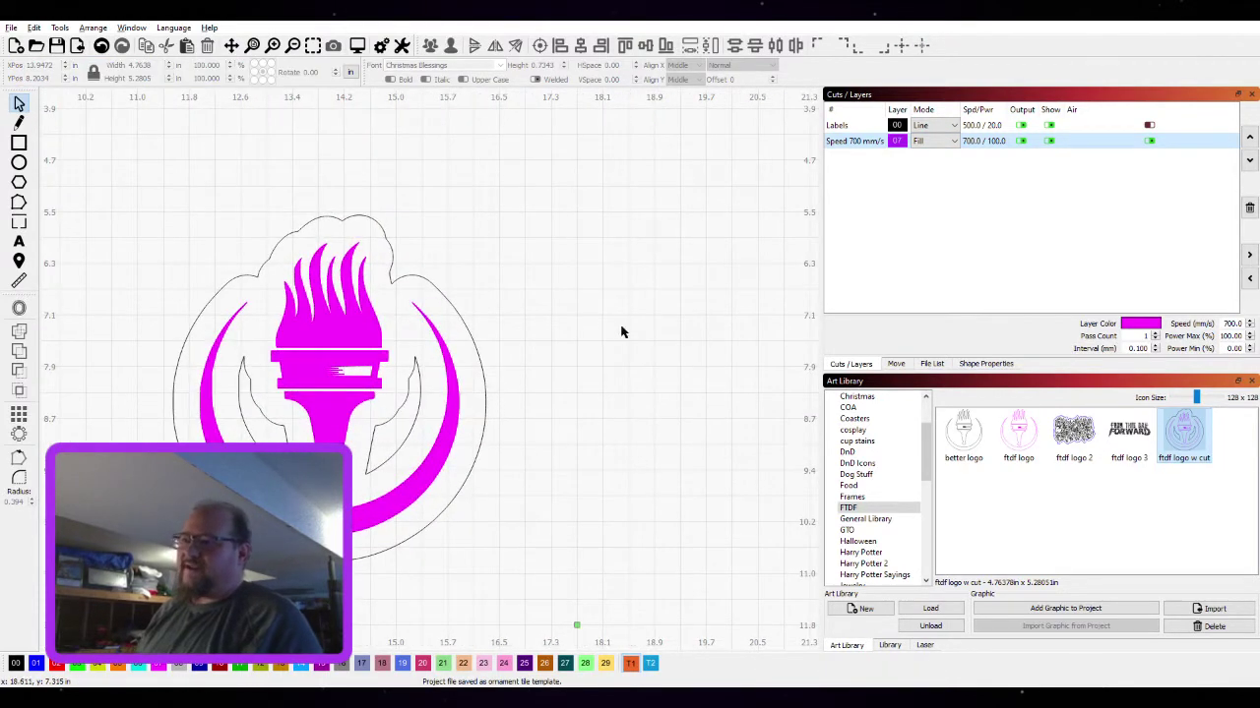
pyautogui.click(255, 387)
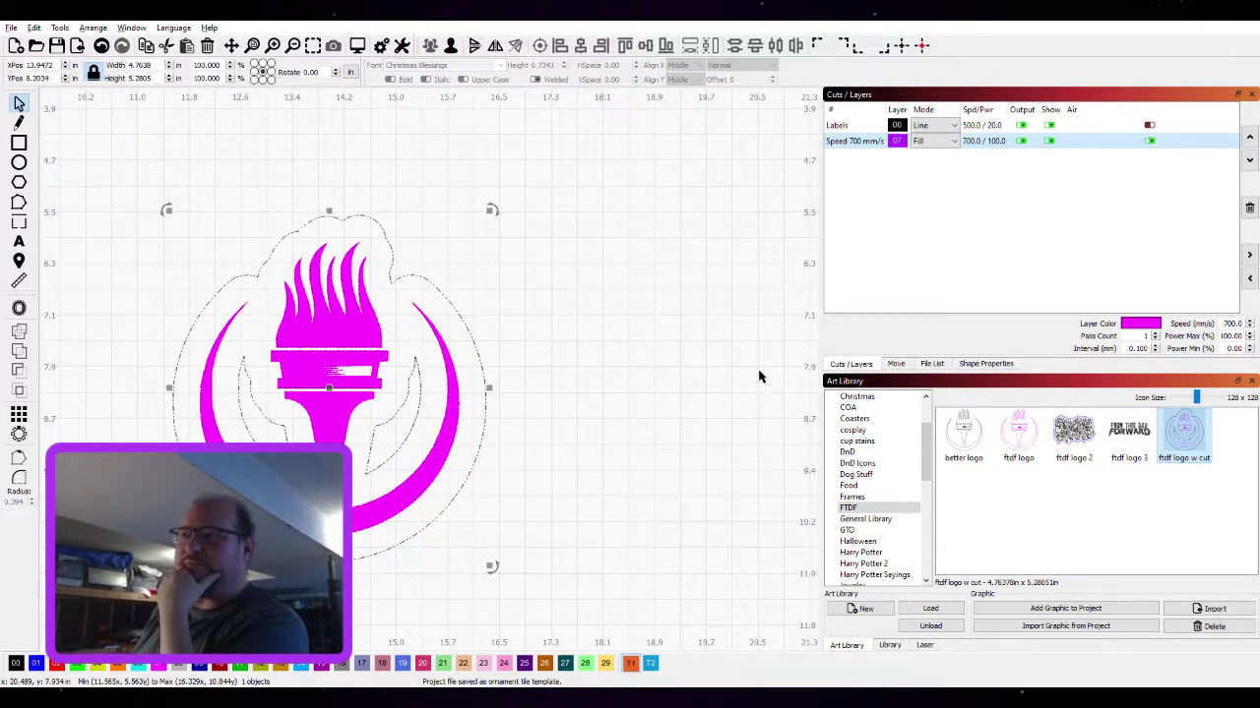
pyautogui.doubleClick(143, 65)
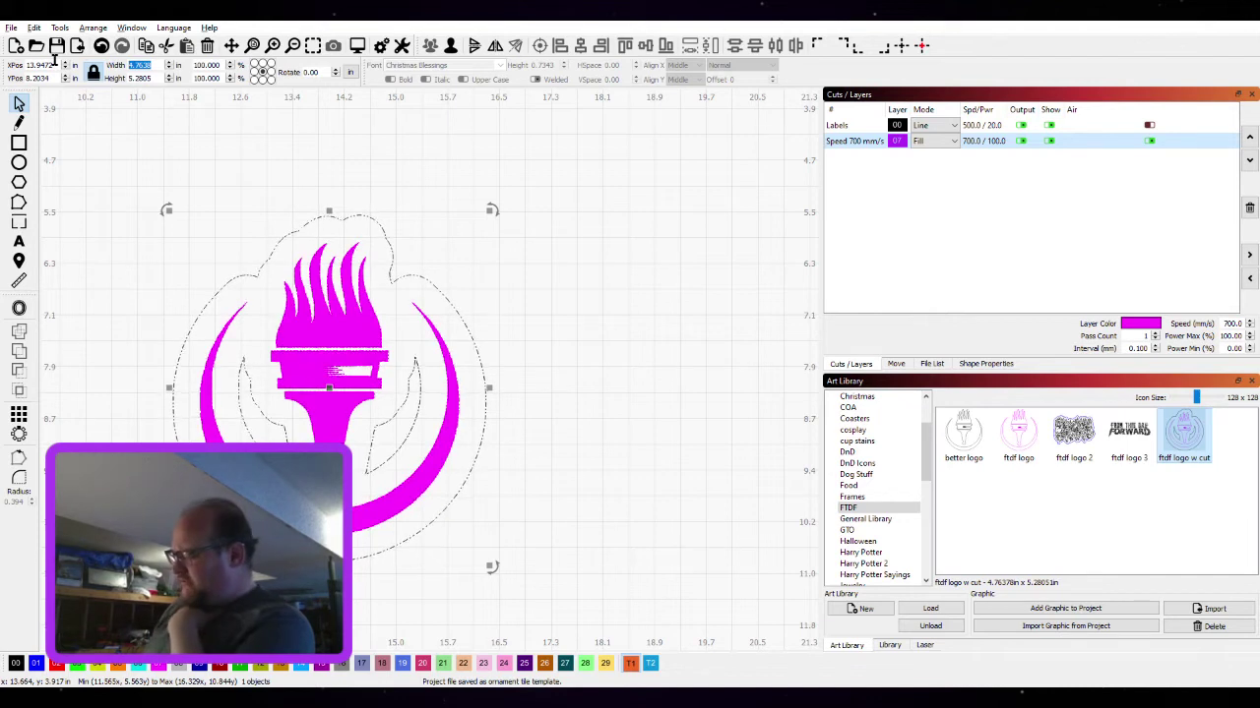
pyautogui.write('1.5')
pyautogui.press('Return')
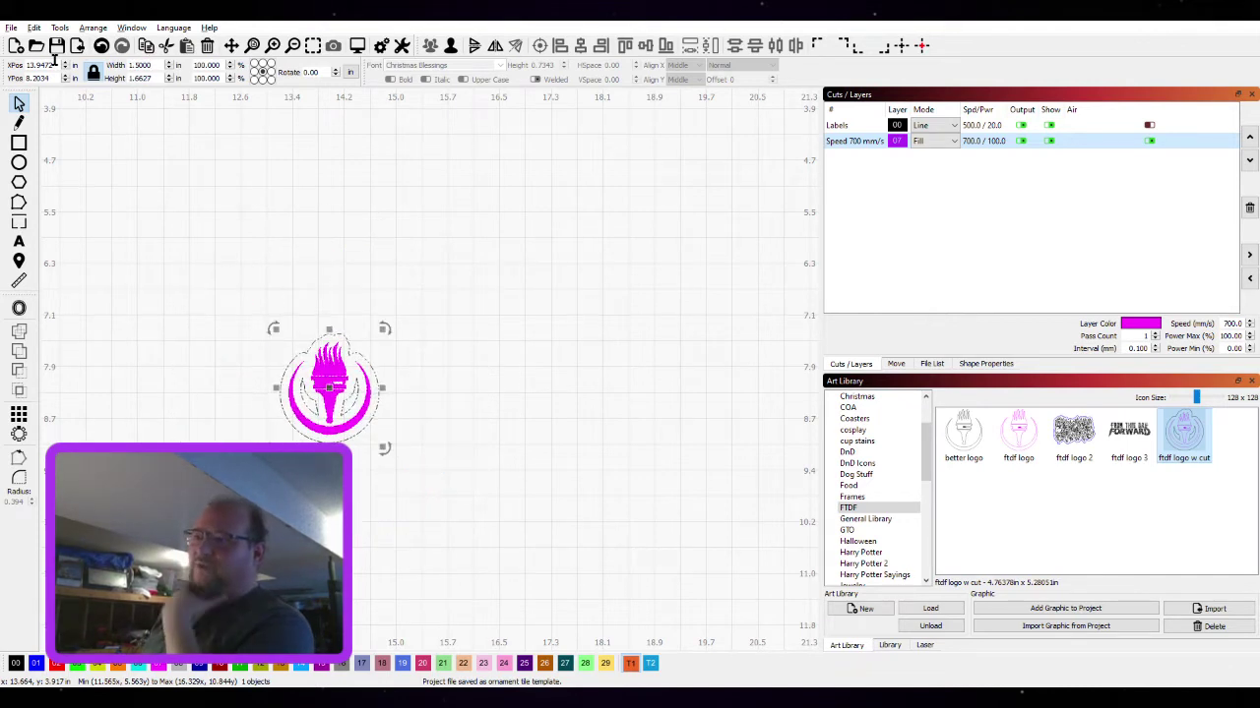
pyautogui.click(18, 163)
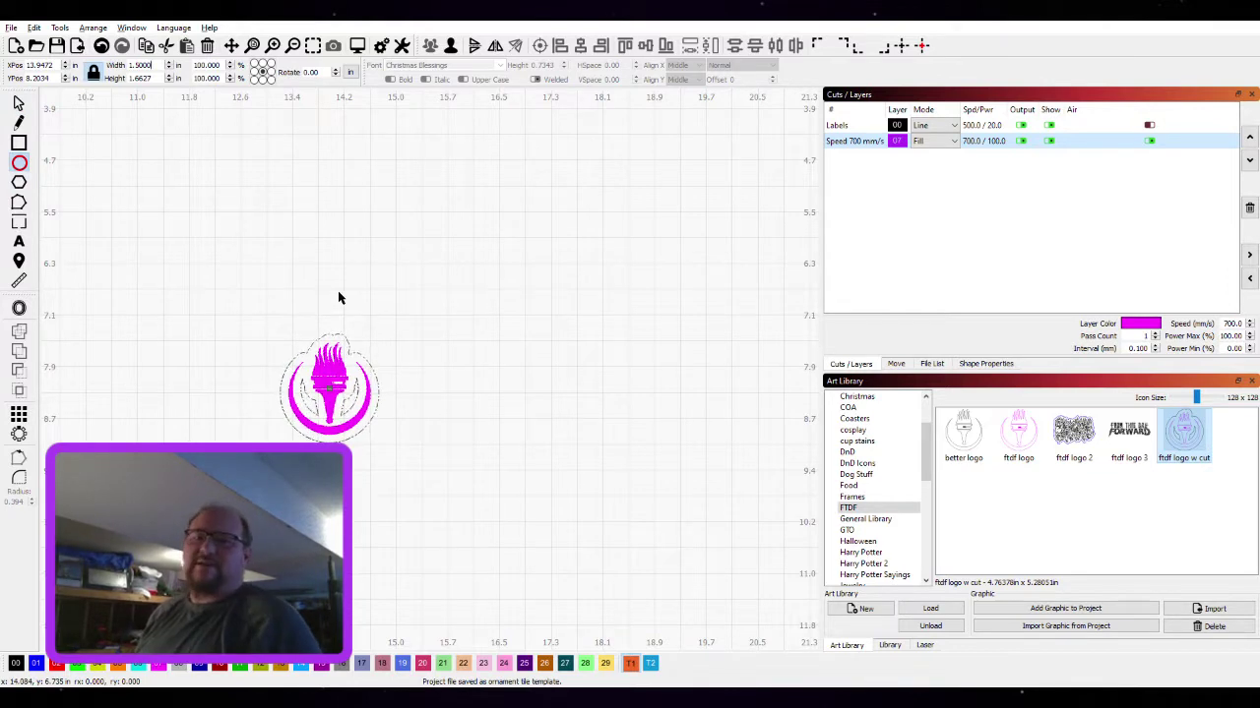
# Draw a small circle with the Ellipse tool above the torch flame
pyautogui.scroll(3, 341, 332)
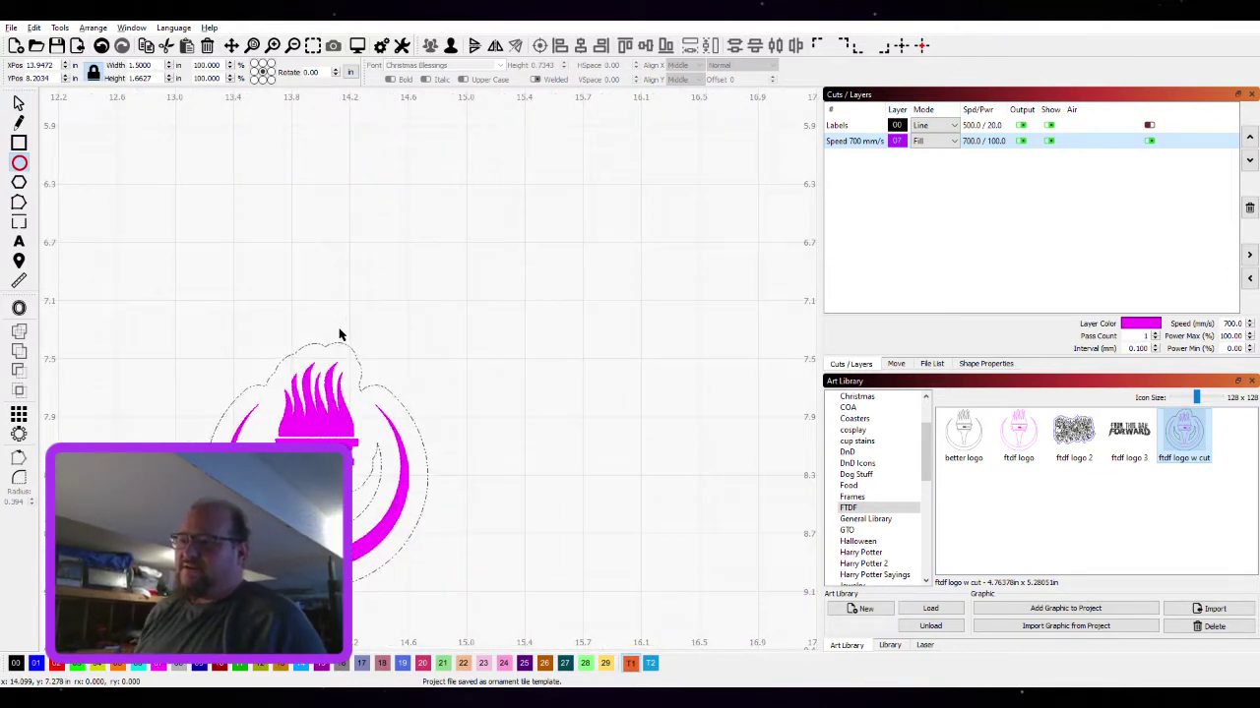
pyautogui.scroll(3, 354, 345)
pyautogui.scroll(-2, 425, 295)
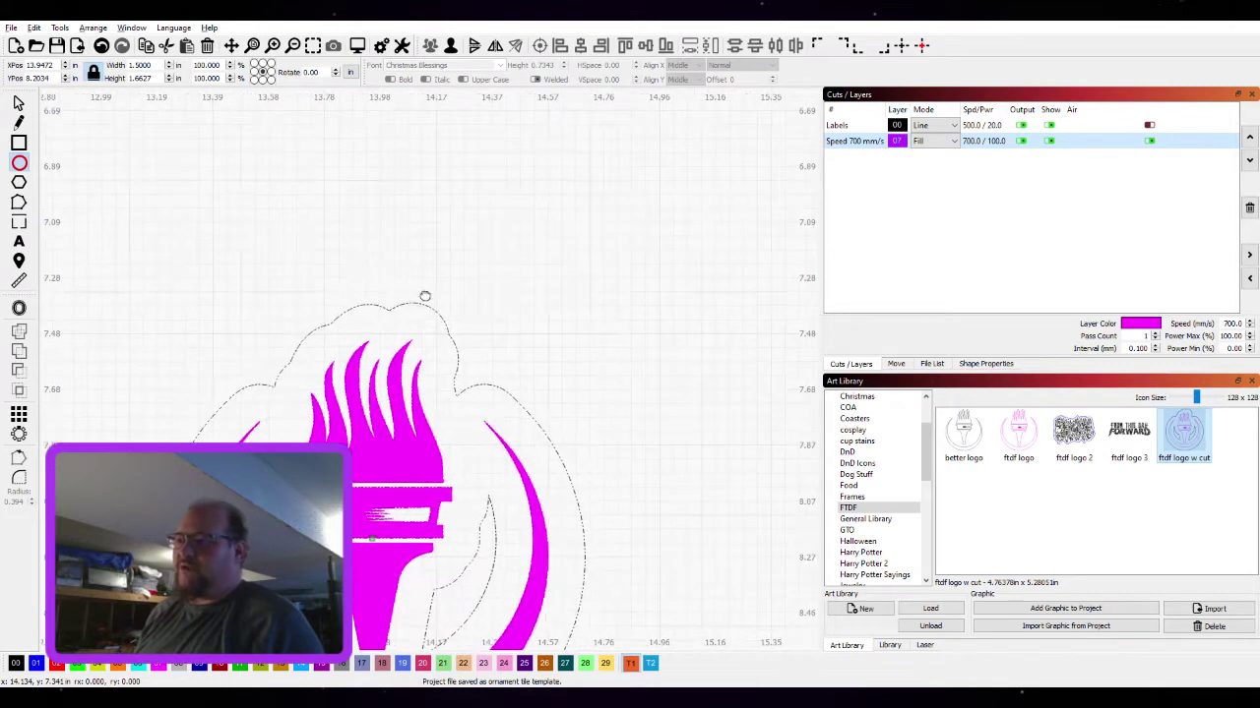
pyautogui.moveTo(387, 256); pyautogui.dragTo(415, 284)
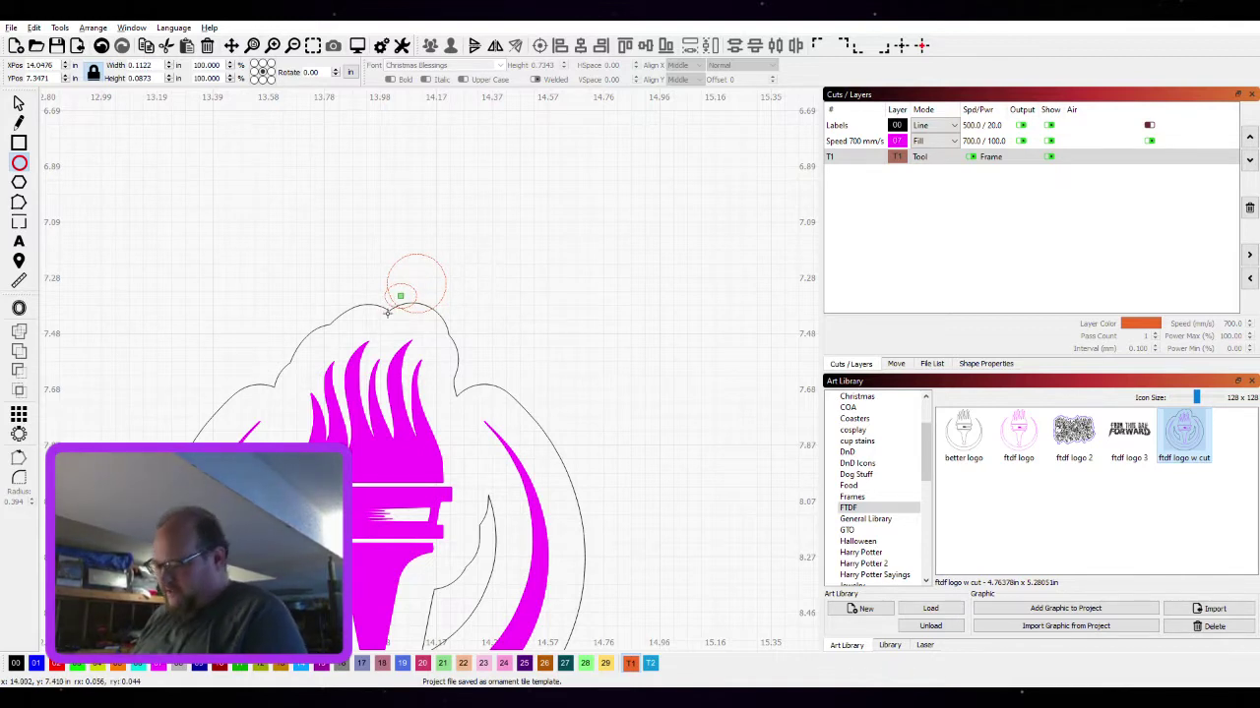
pyautogui.press('Delete')
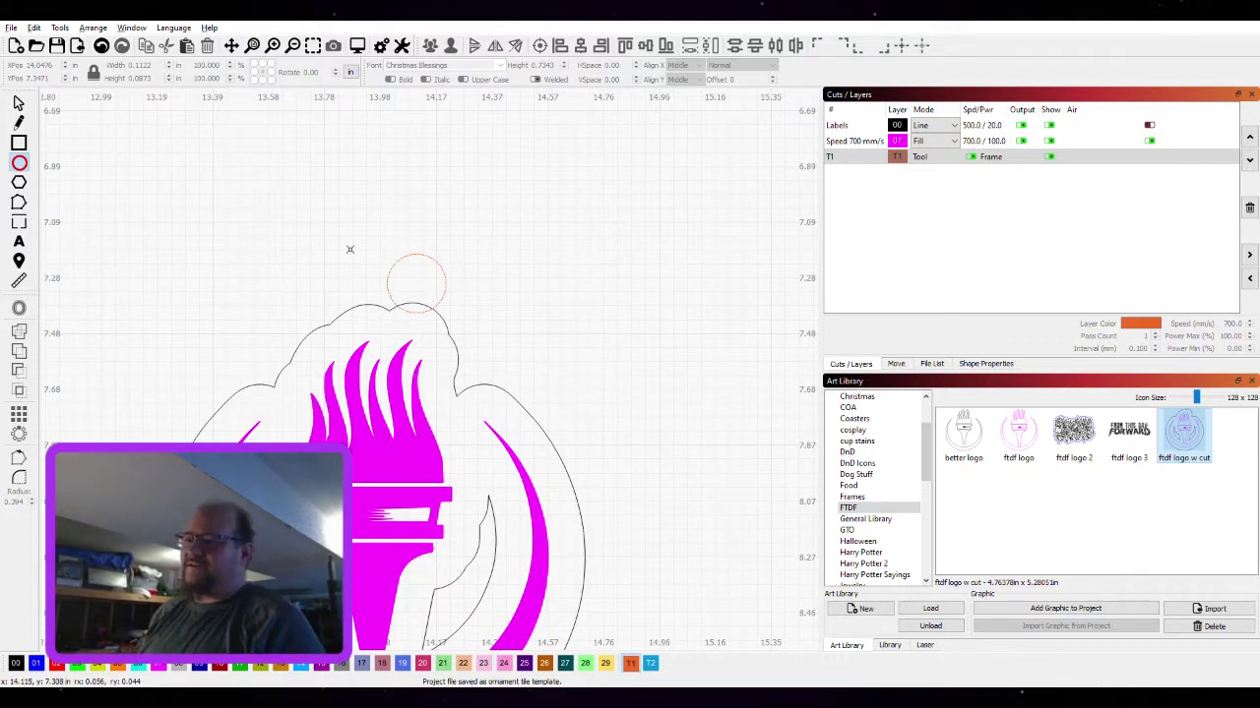
pyautogui.click(19, 103)
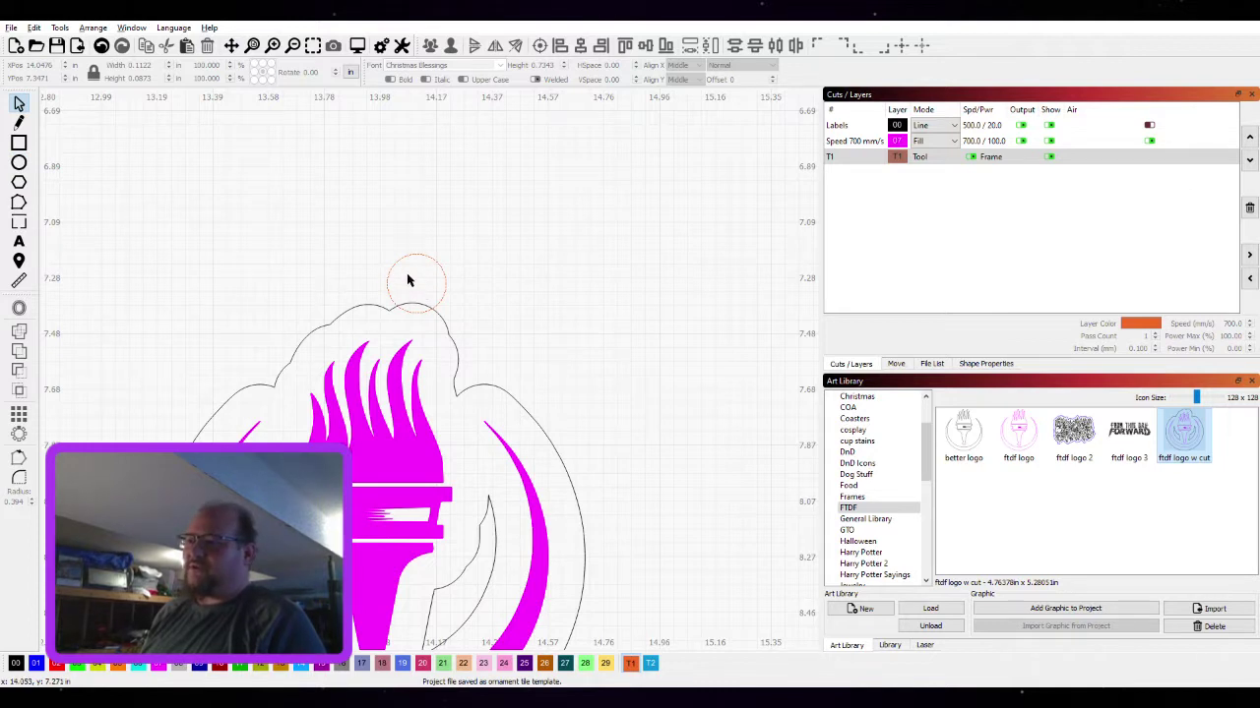
pyautogui.click(19, 162)
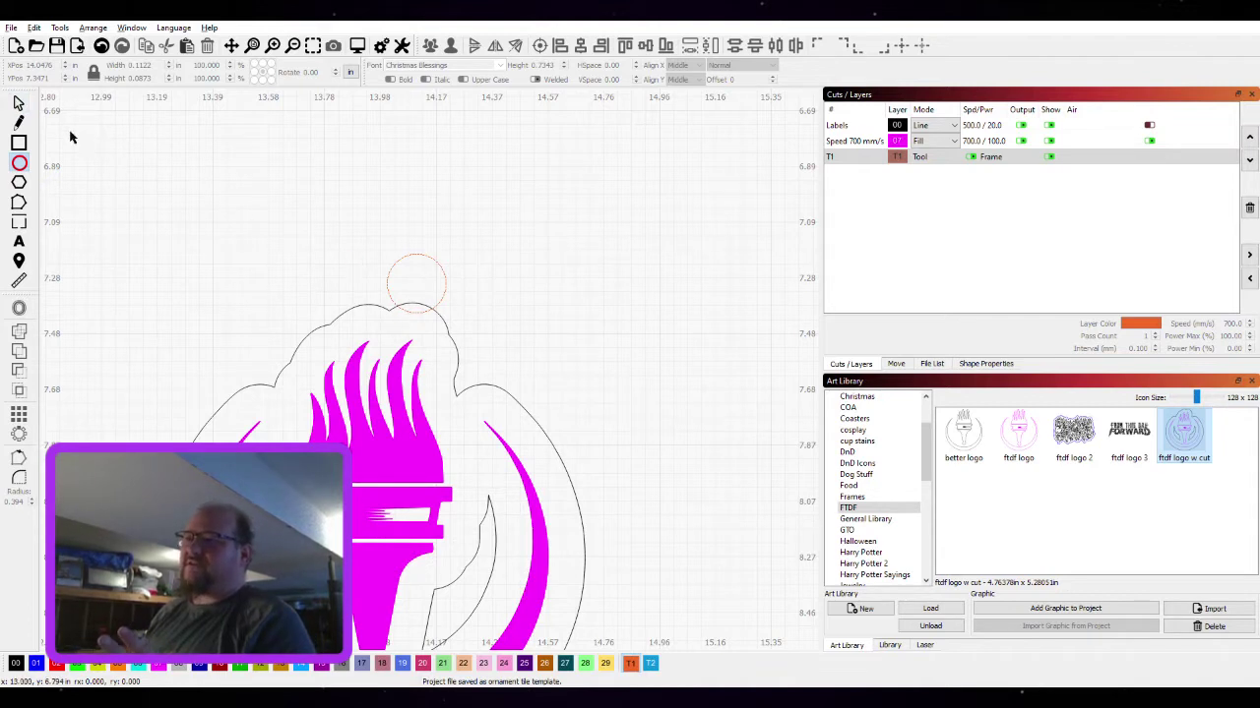
pyautogui.click(16, 103)
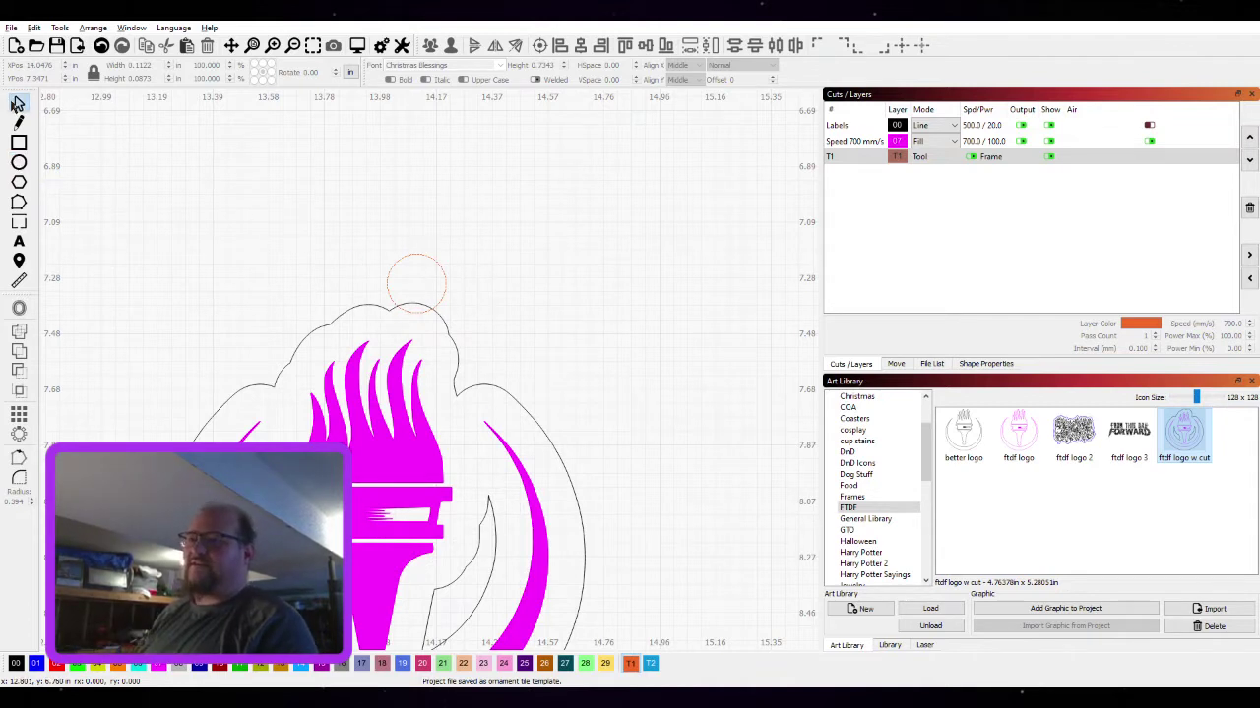
# Move the circle onto the flame tip and centre the logo horizontally under it
pyautogui.click(439, 265)
pyautogui.moveTo(413, 283); pyautogui.dragTo(389, 291)
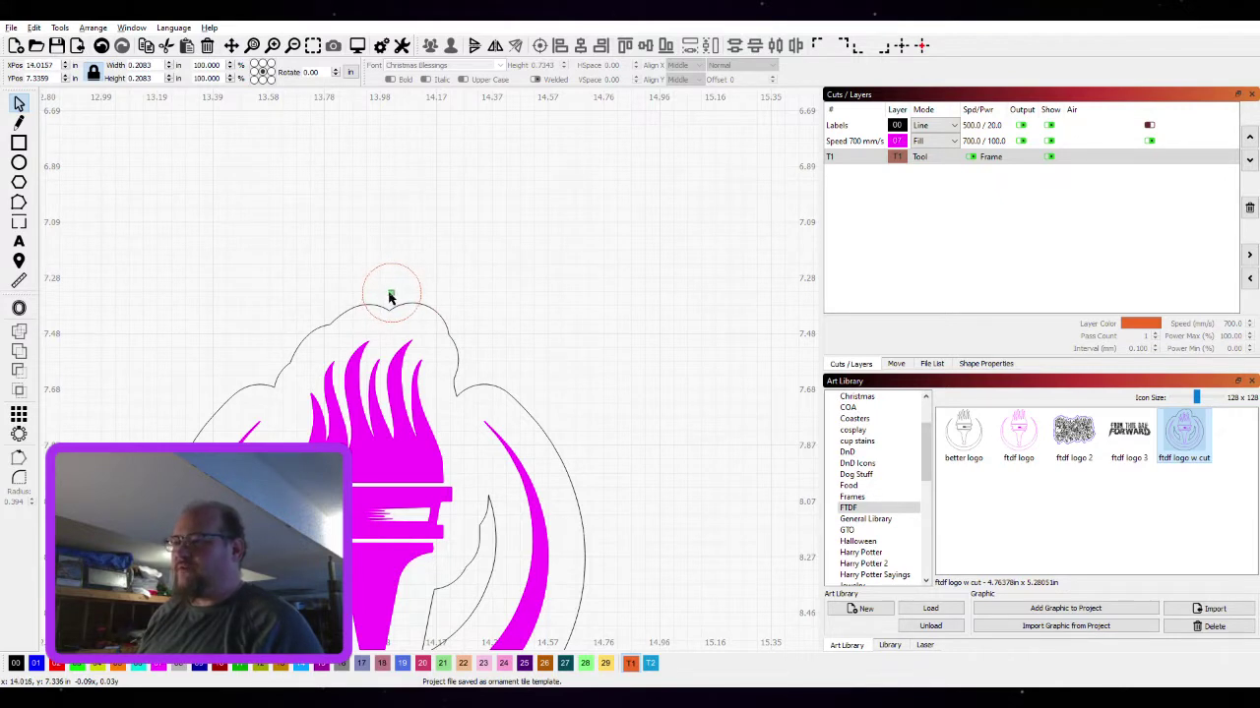
pyautogui.keyDown('shift'); pyautogui.click(407, 313); pyautogui.keyUp('shift')
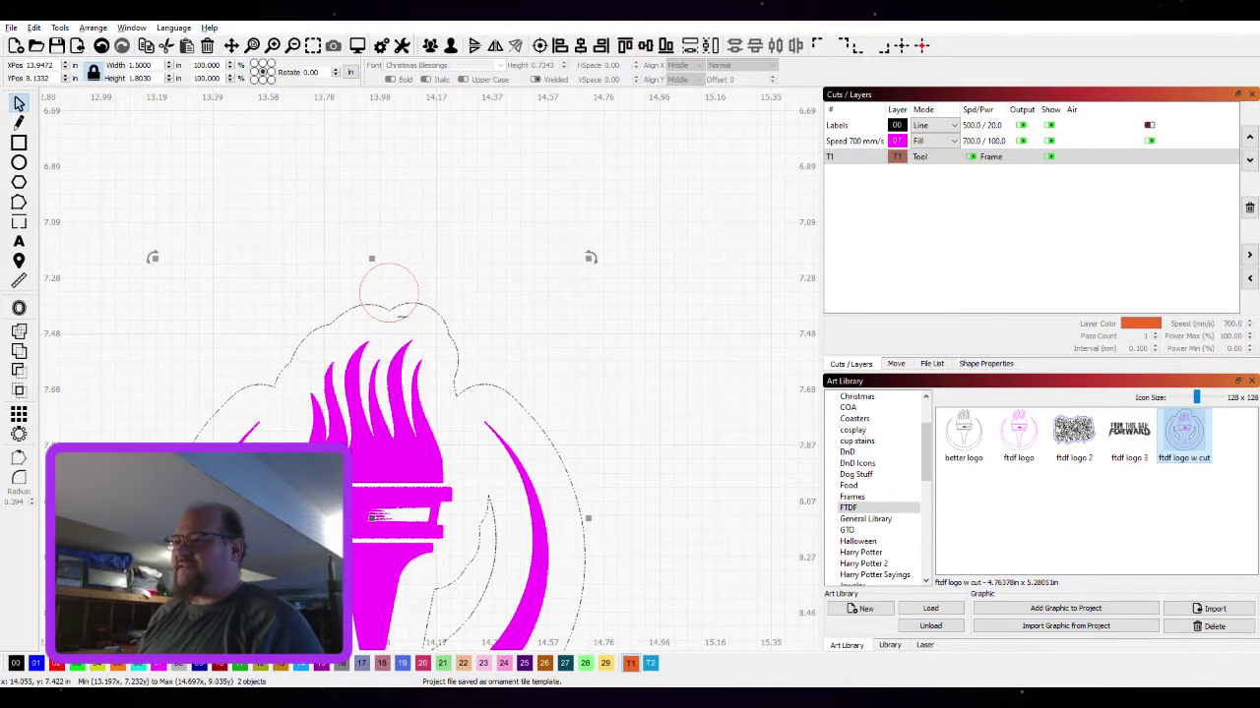
pyautogui.click(581, 45)
pyautogui.click(527, 292)
# Assign the small circle to the Labels layer (colour 00)
pyautogui.scroll(-1, 526, 293)
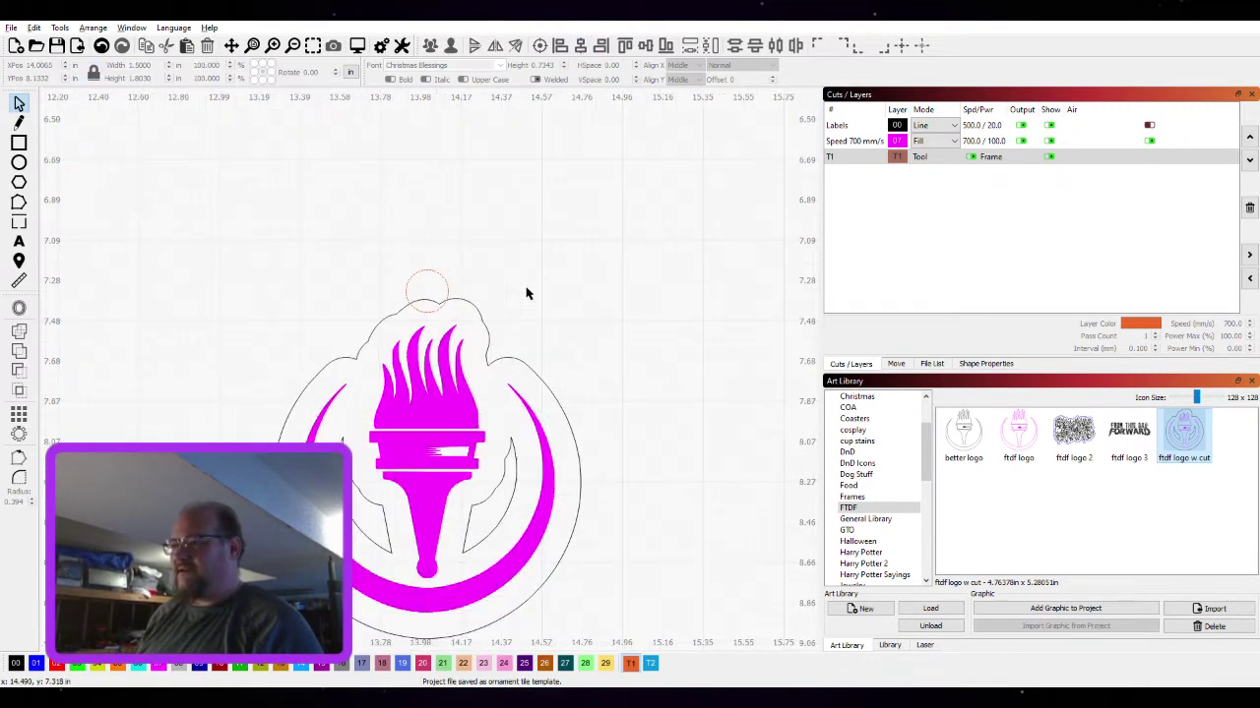
pyautogui.scroll(-1, 532, 300)
pyautogui.scroll(1, 520, 284)
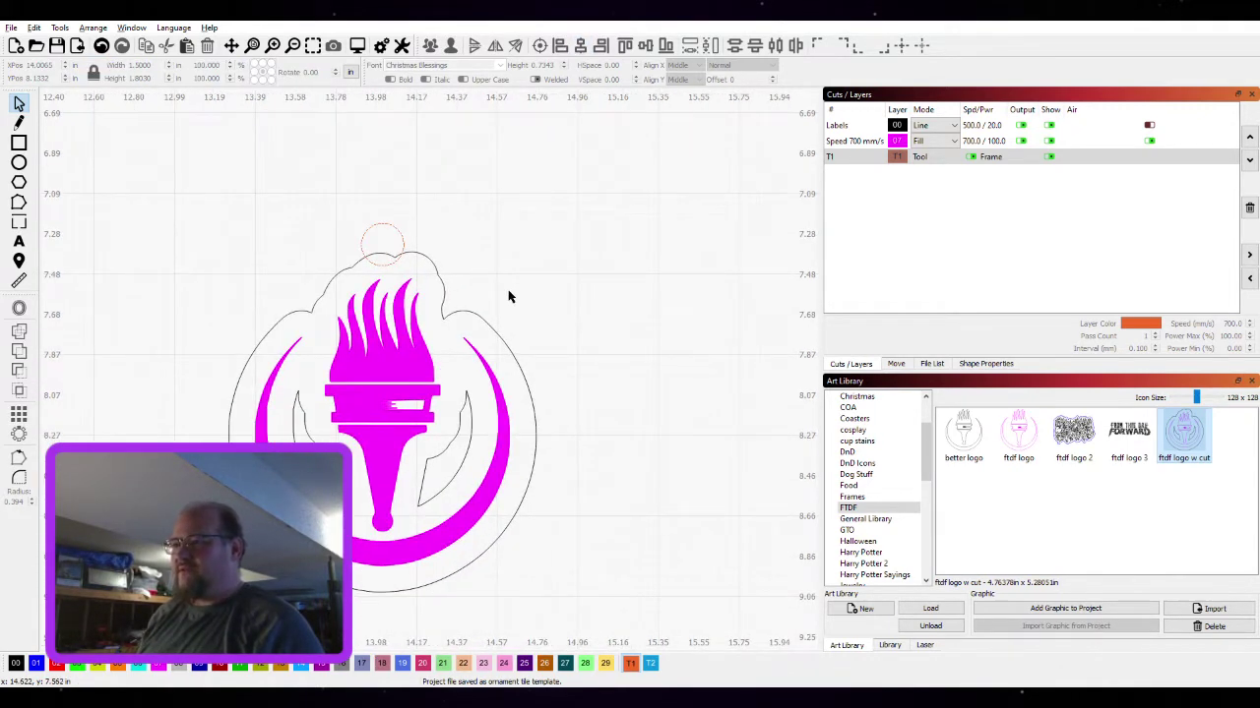
pyautogui.click(403, 242)
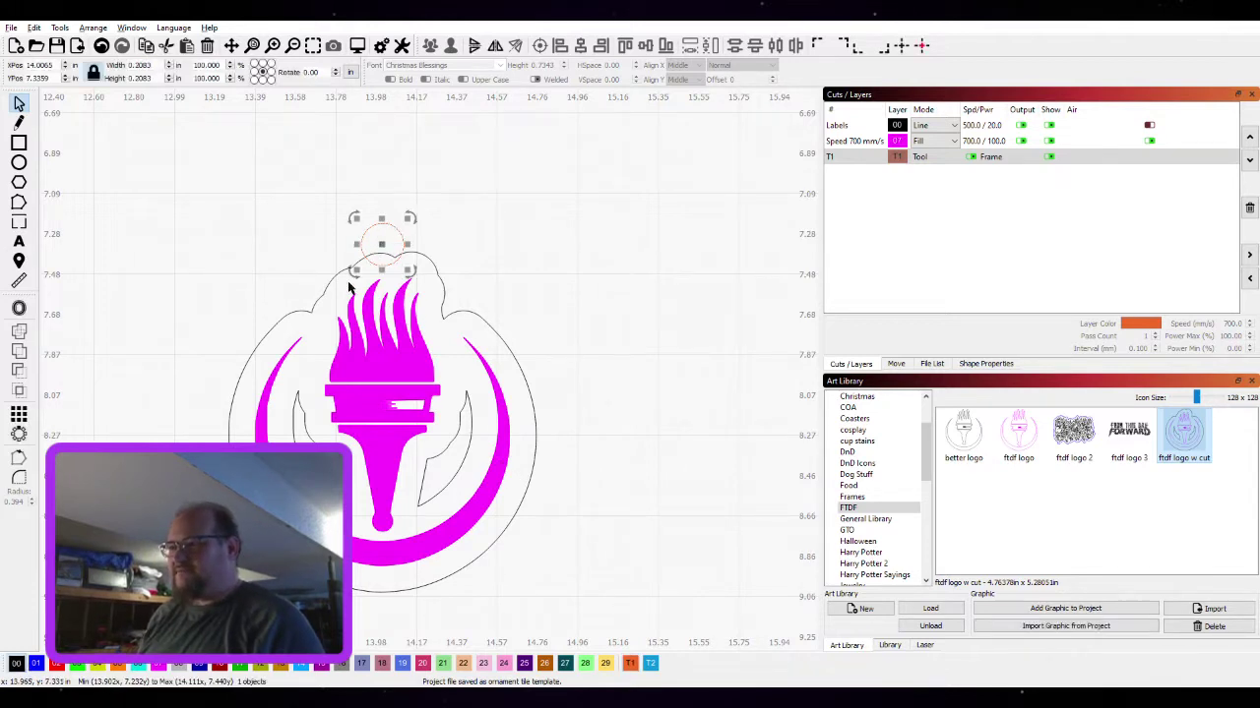
pyautogui.click(24, 662)
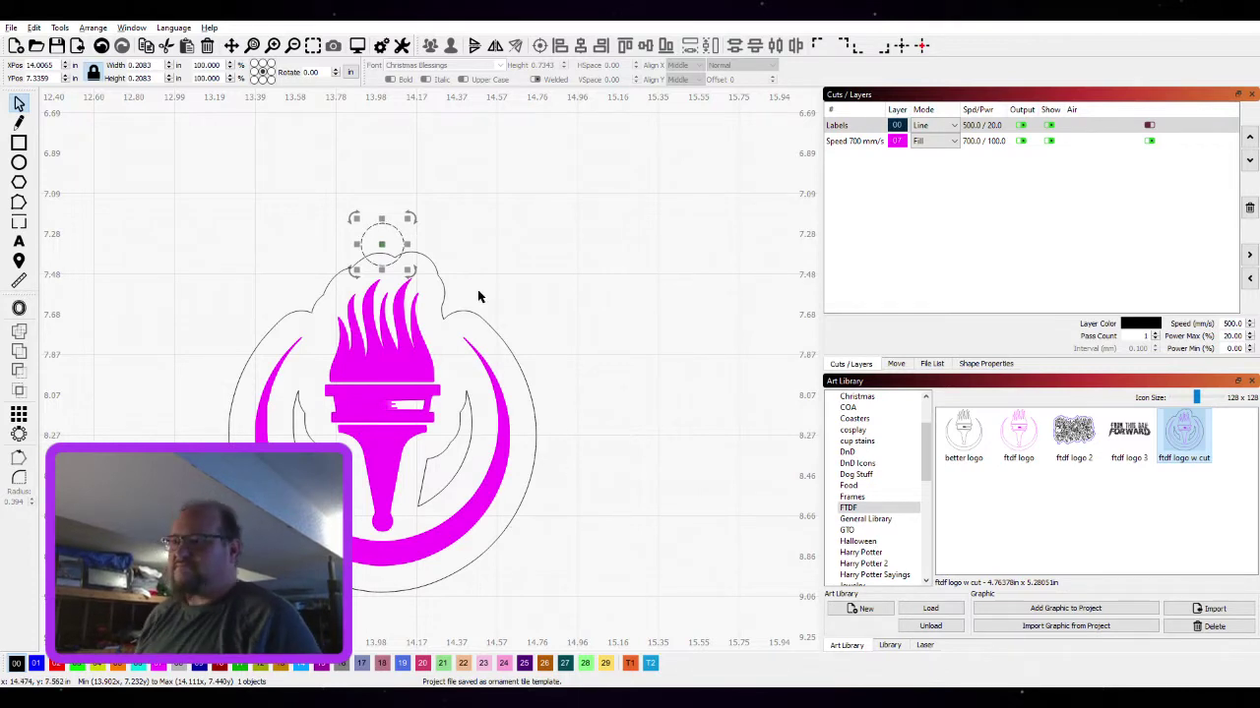
# Select the circle and torch outline, then undo and redo back to the outlined torch with its circle
pyautogui.moveTo(449, 245); pyautogui.dragTo(379, 263)
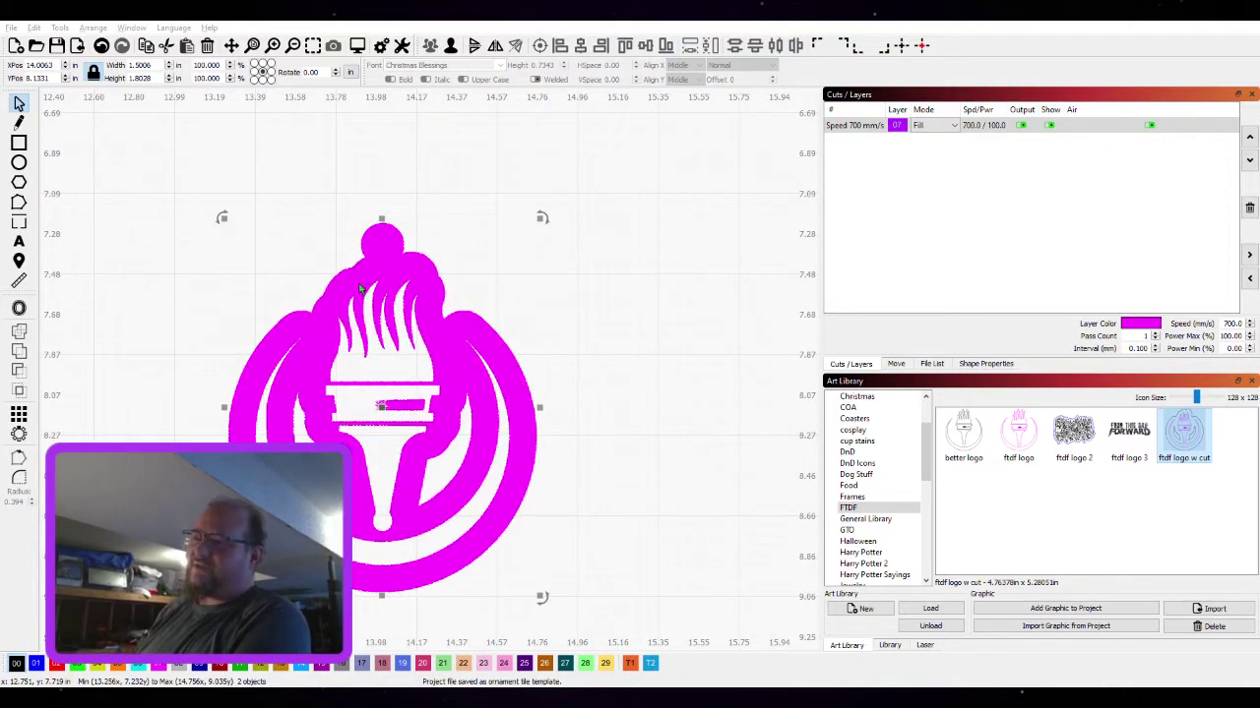
pyautogui.press('Delete')
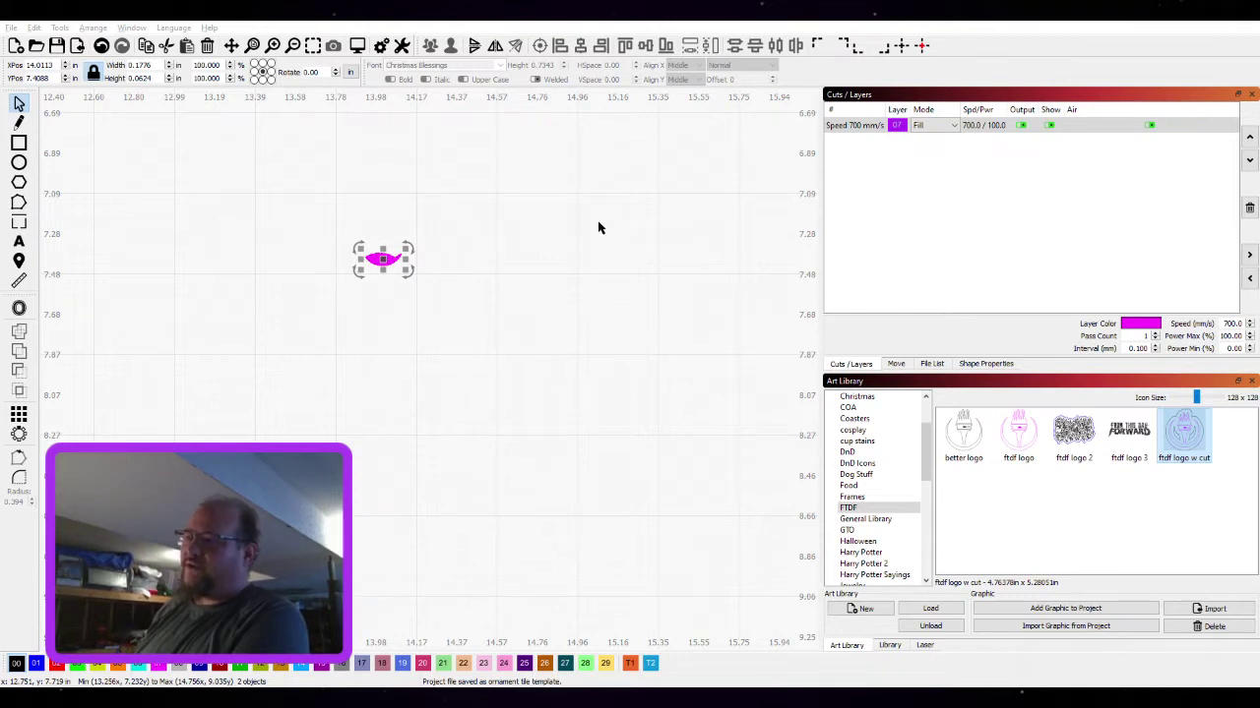
pyautogui.hotkey('ctrl', 'z')
pyautogui.hotkey('ctrl', 'z')
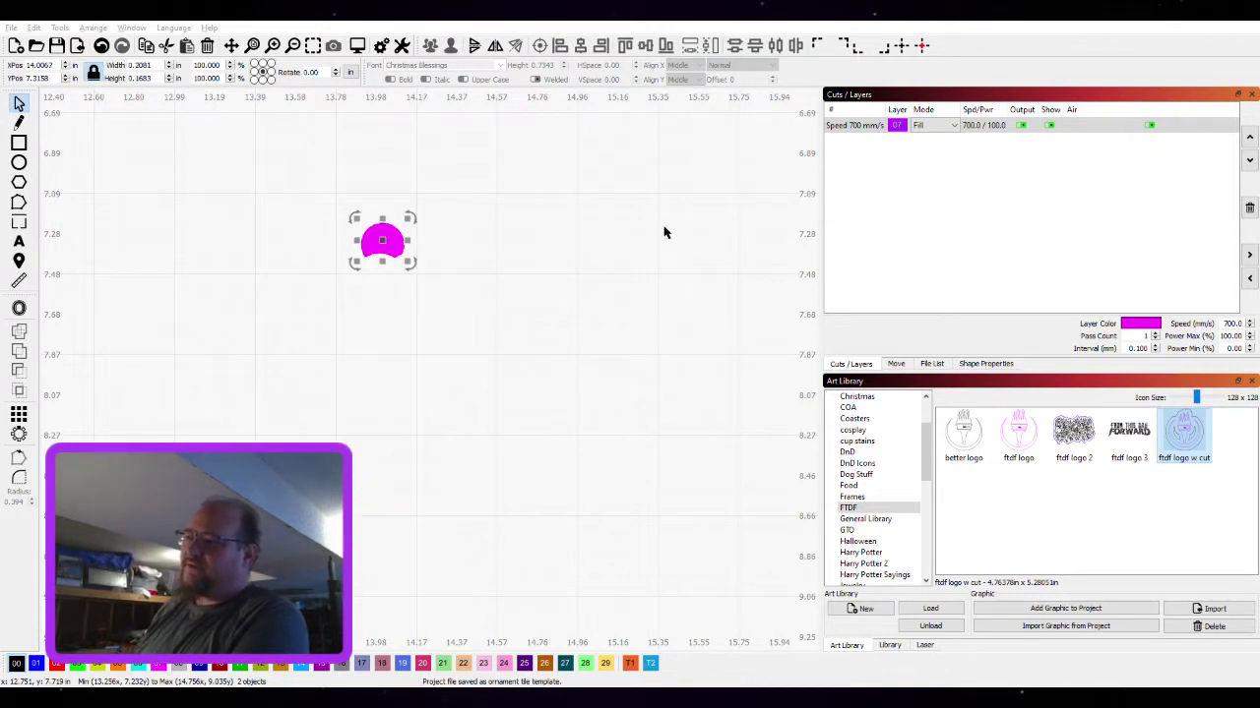
pyautogui.hotkey('ctrl', 'shift', 'z')
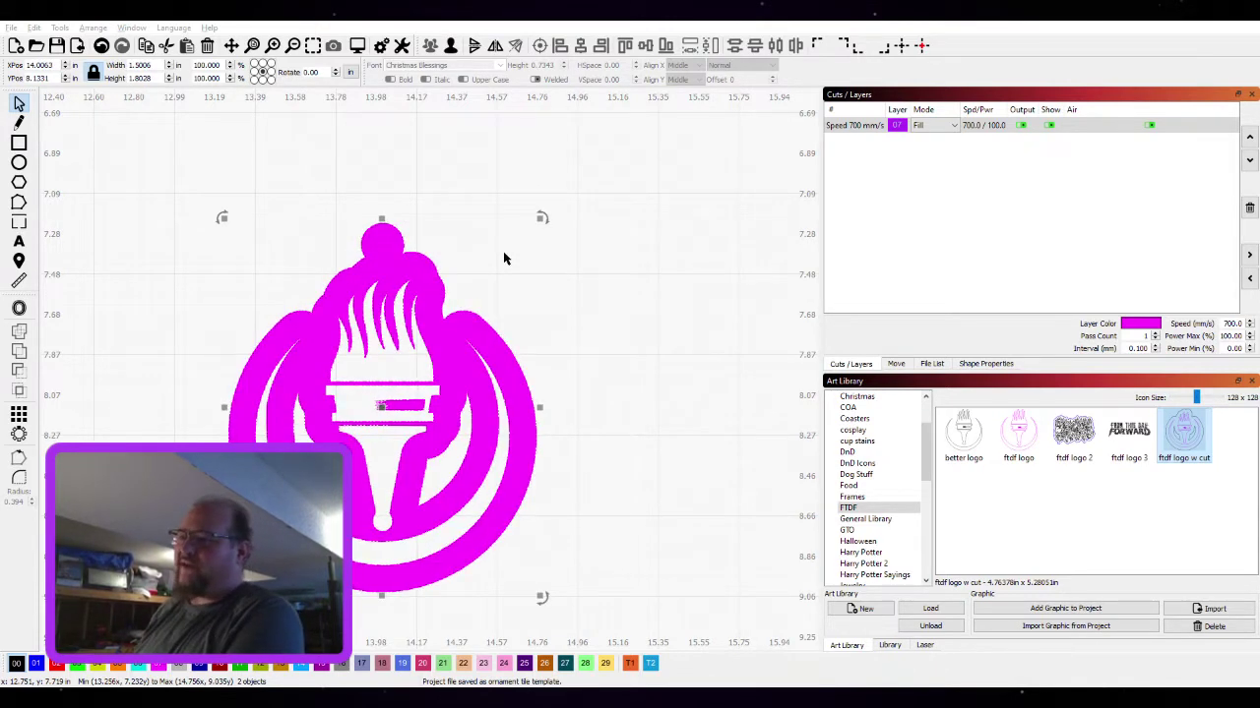
pyautogui.hotkey('ctrl', 'shift', 'z')
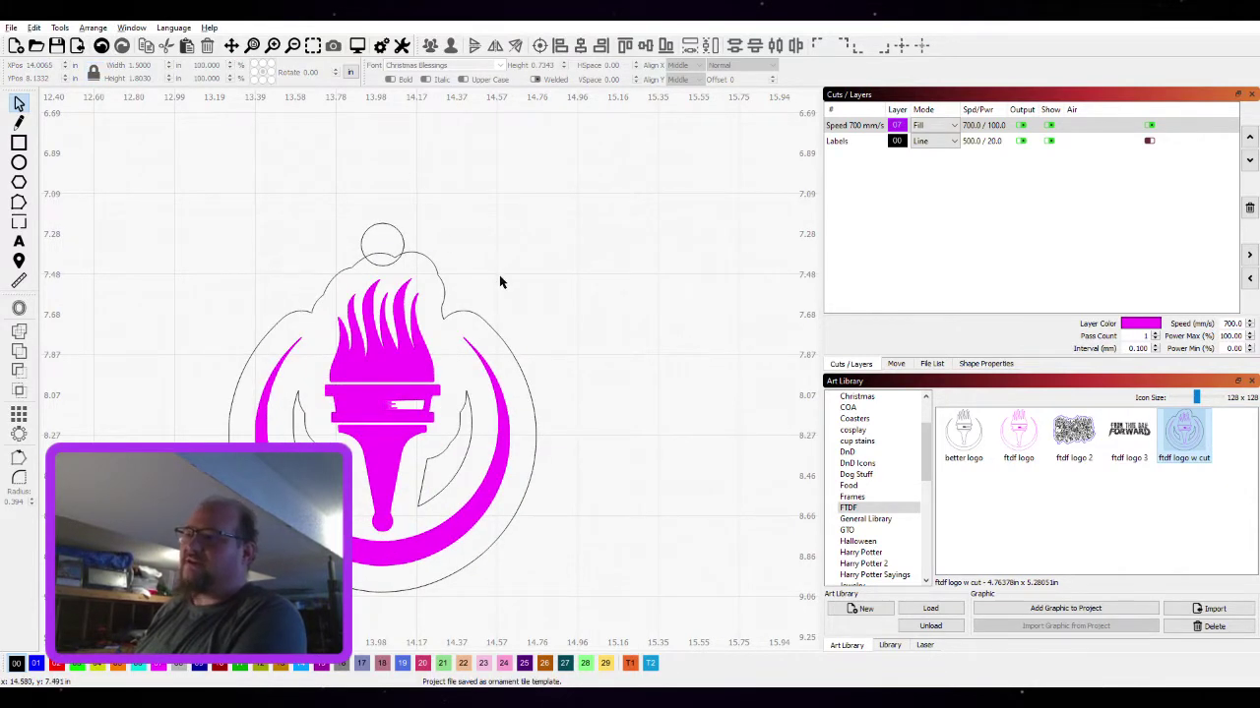
# Select the outer cut outline plus the top circle and weld them with Ctrl+W
pyautogui.click(454, 313)
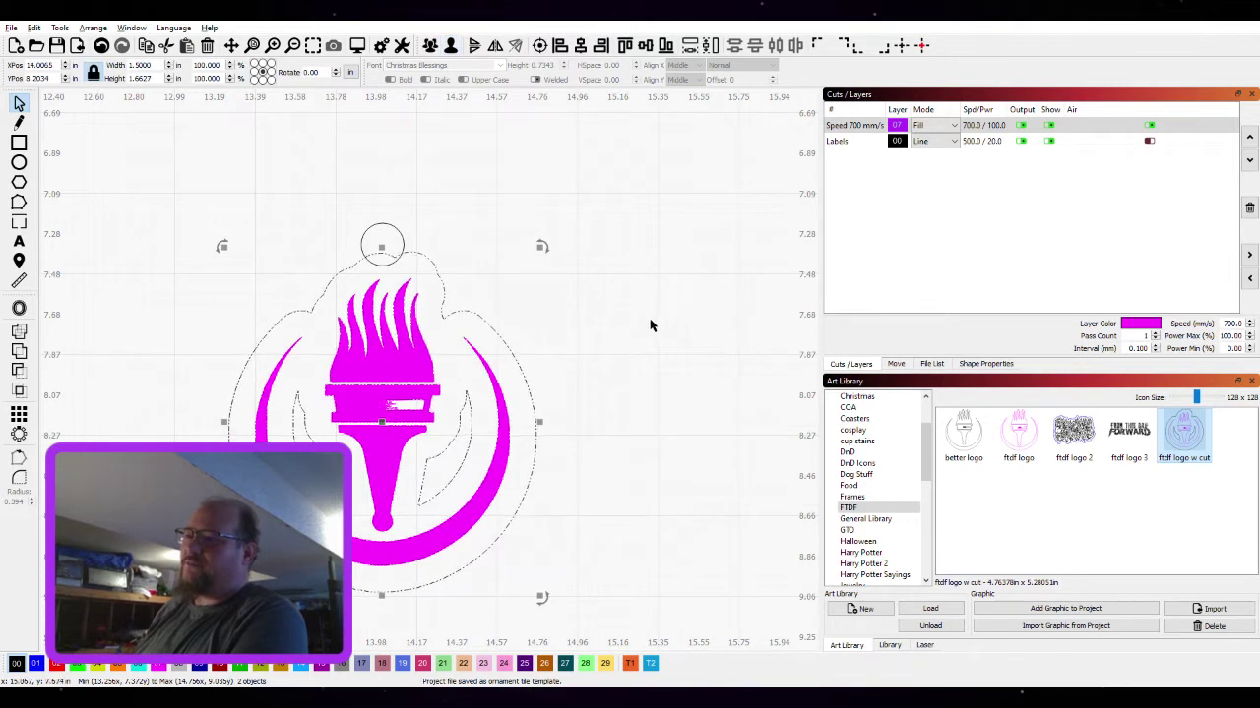
pyautogui.keyDown('shift'); pyautogui.click(384, 268); pyautogui.keyUp('shift')
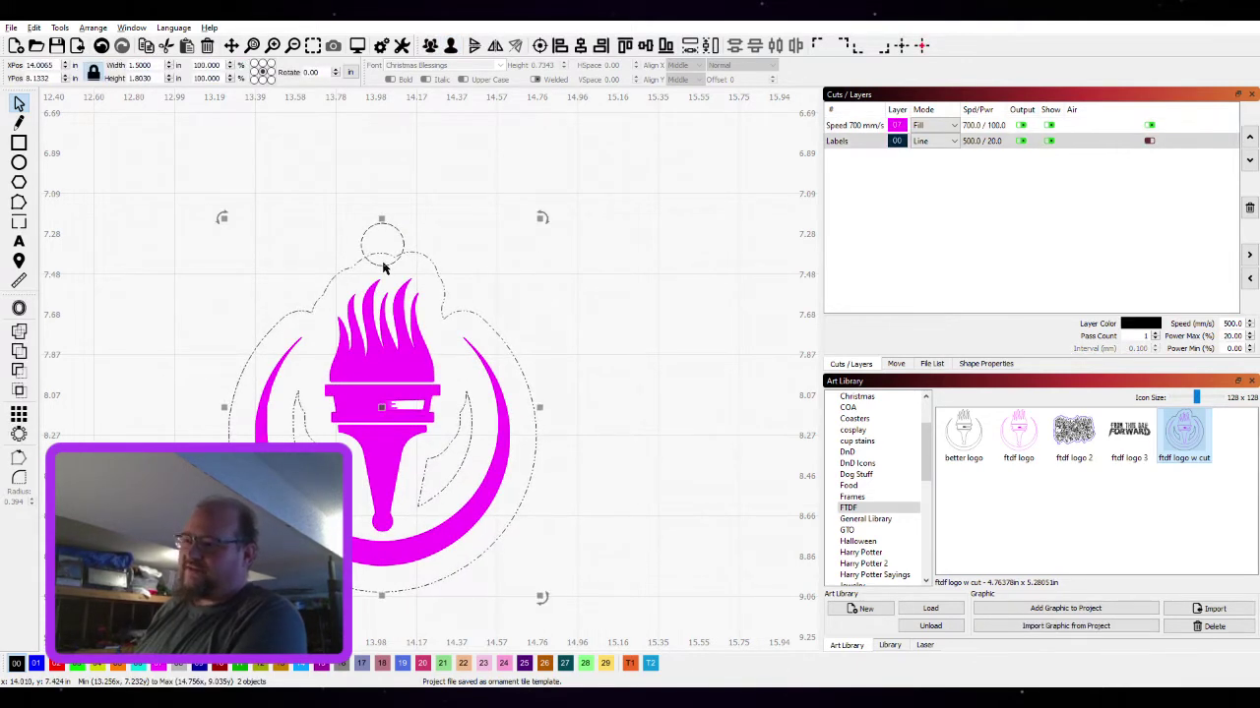
pyautogui.click(390, 257)
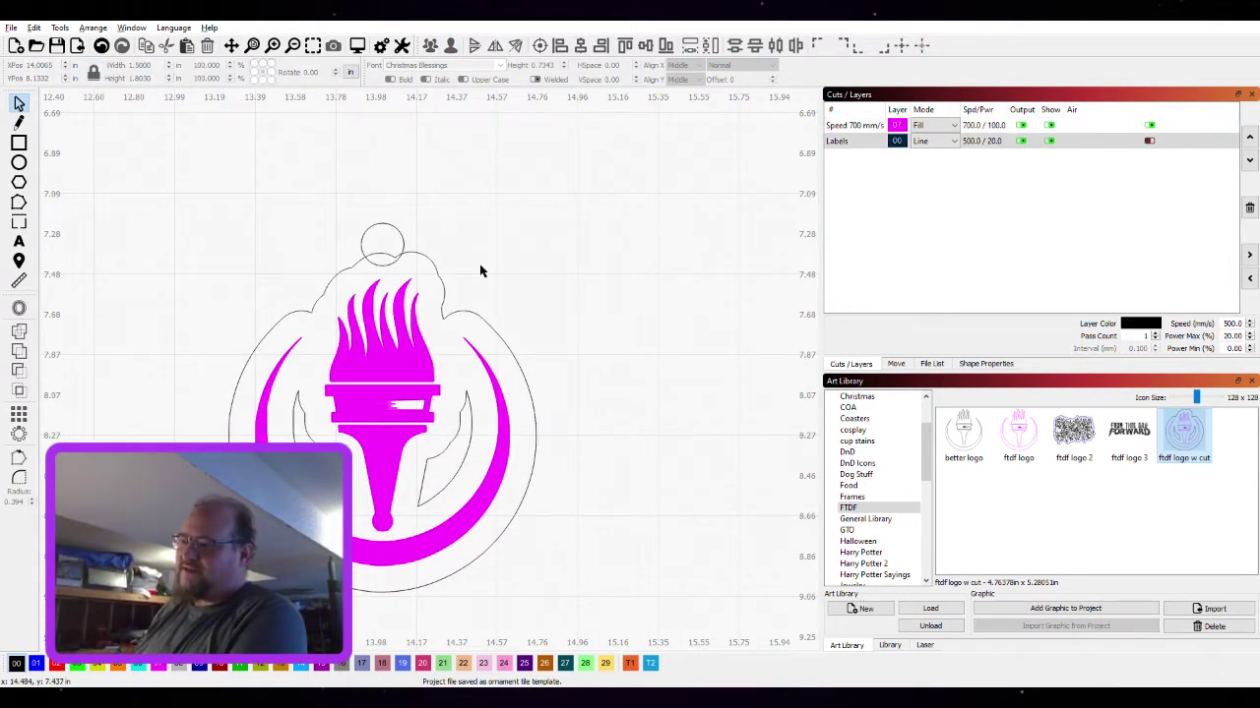
pyautogui.click(445, 309)
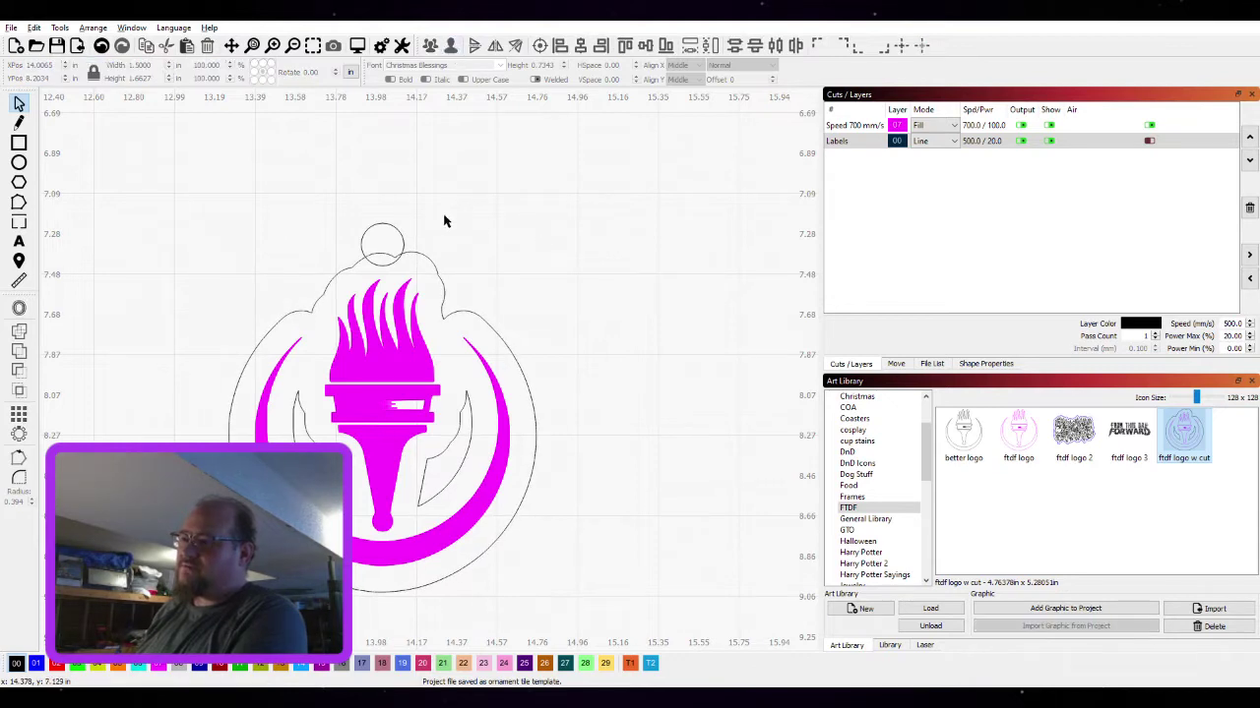
pyautogui.keyDown('shift'); pyautogui.click(390, 281); pyautogui.keyUp('shift')
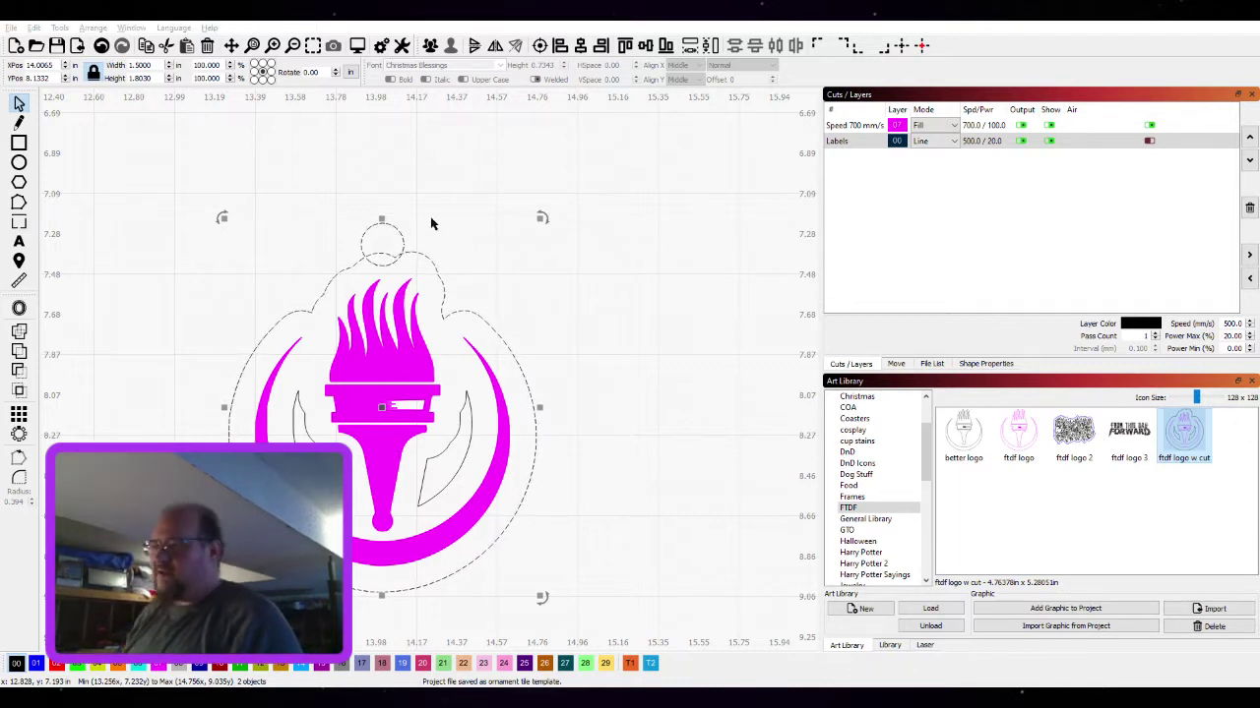
pyautogui.hotkey('ctrl', 'w')
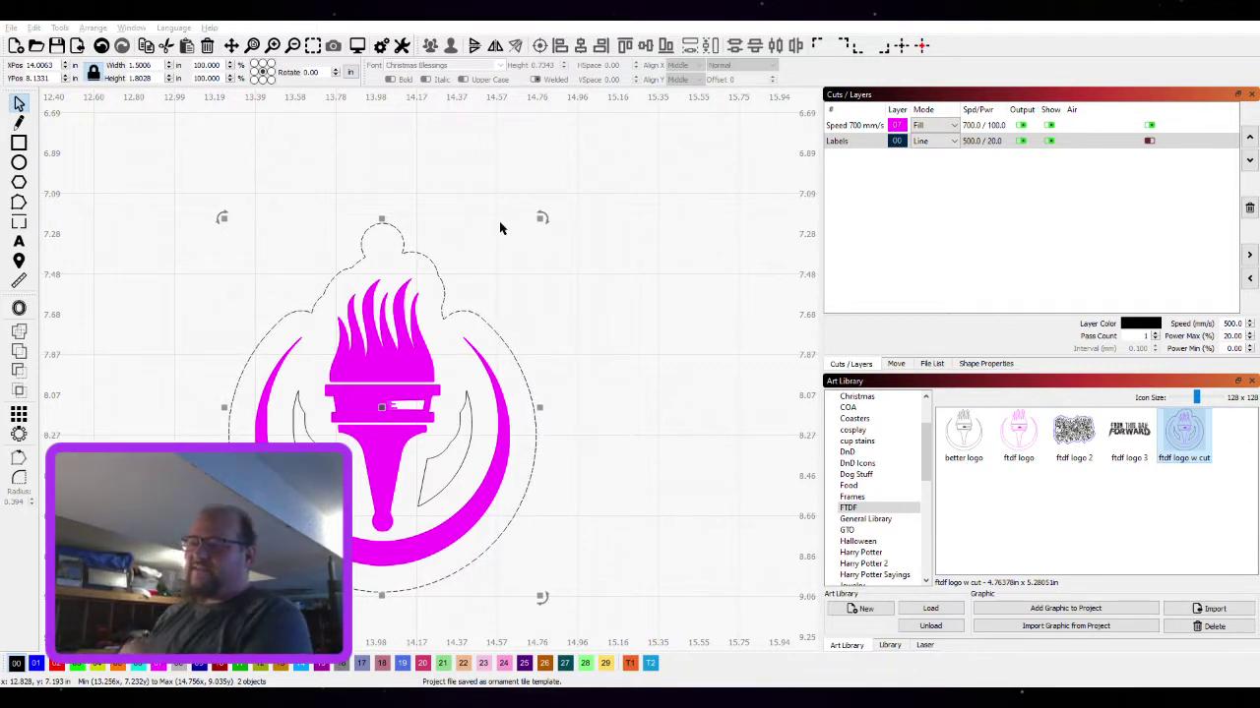
pyautogui.click(679, 372)
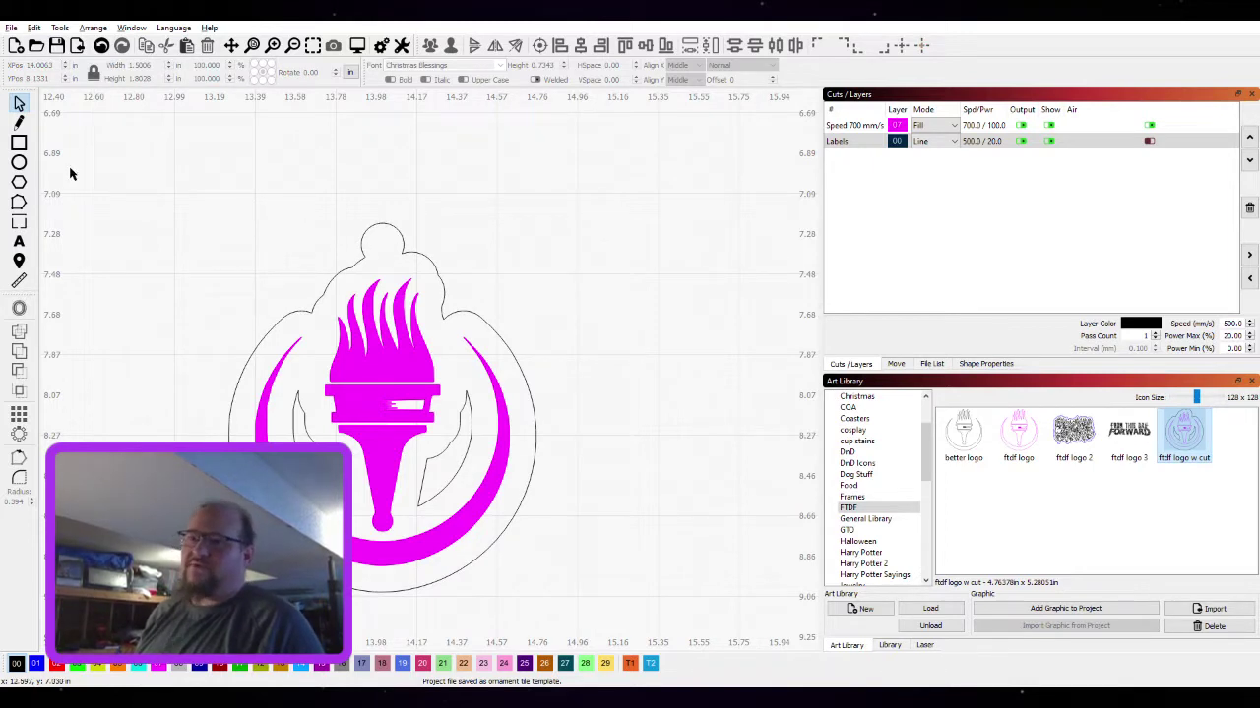
# Draw a small circle and move it onto the keychain's top tab
pyautogui.click(18, 163)
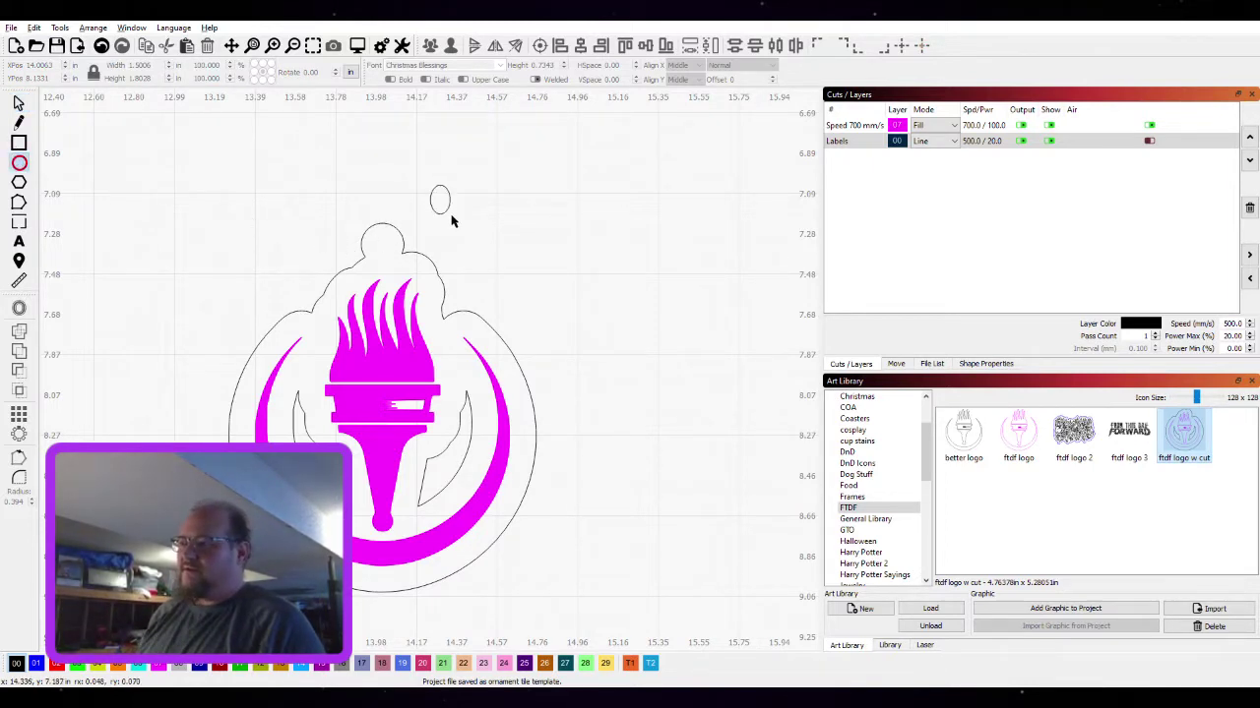
pyautogui.moveTo(453, 222); pyautogui.dragTo(452, 208)
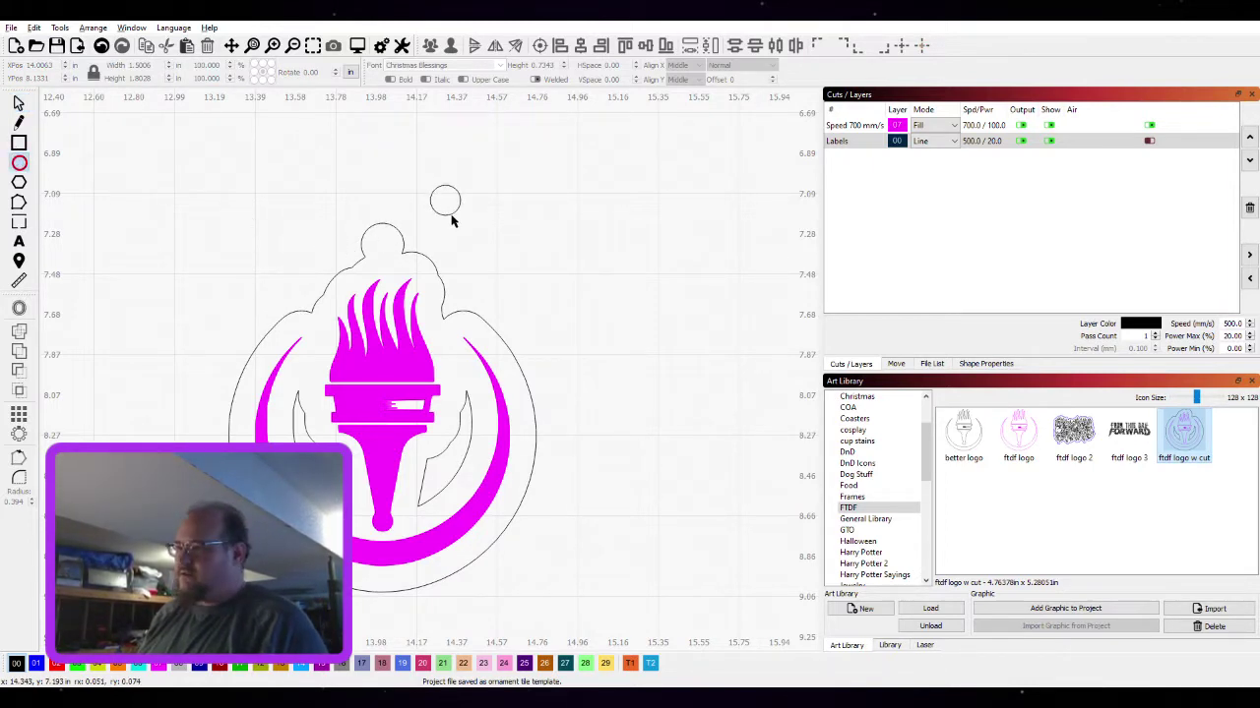
pyautogui.click(18, 103)
pyautogui.moveTo(444, 201); pyautogui.dragTo(386, 250)
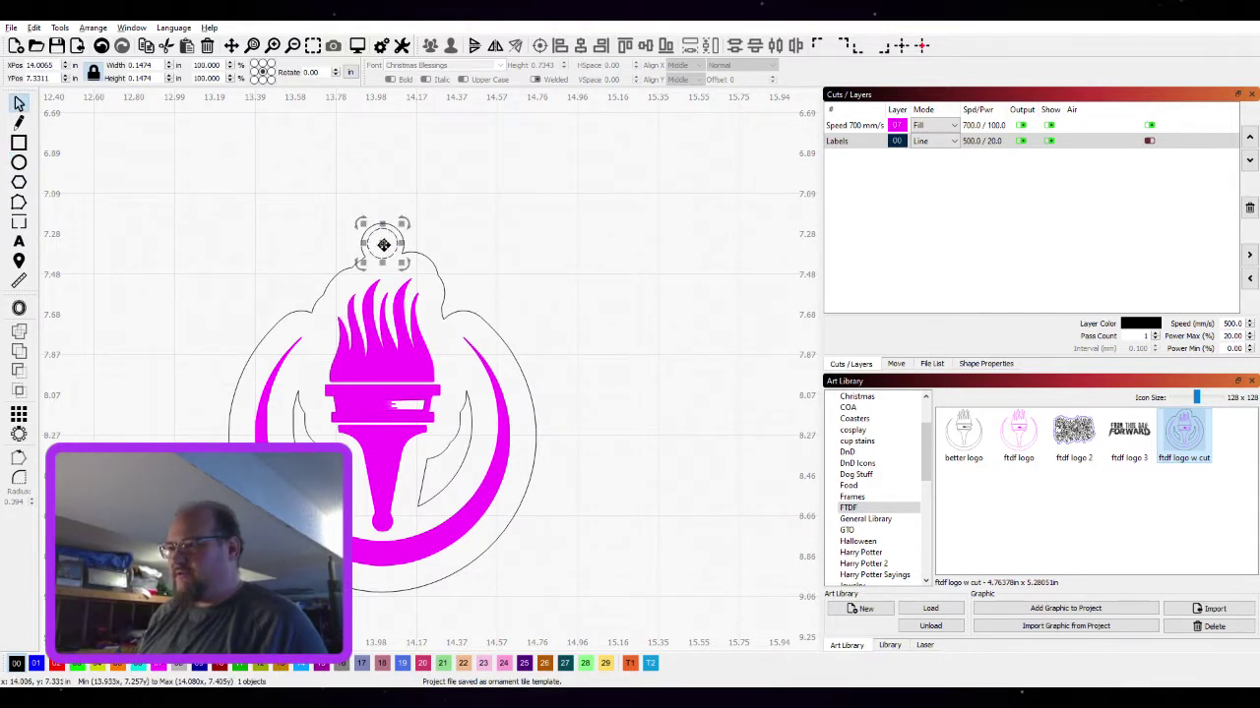
pyautogui.keyDown('shift'); pyautogui.click(375, 256); pyautogui.keyUp('shift')
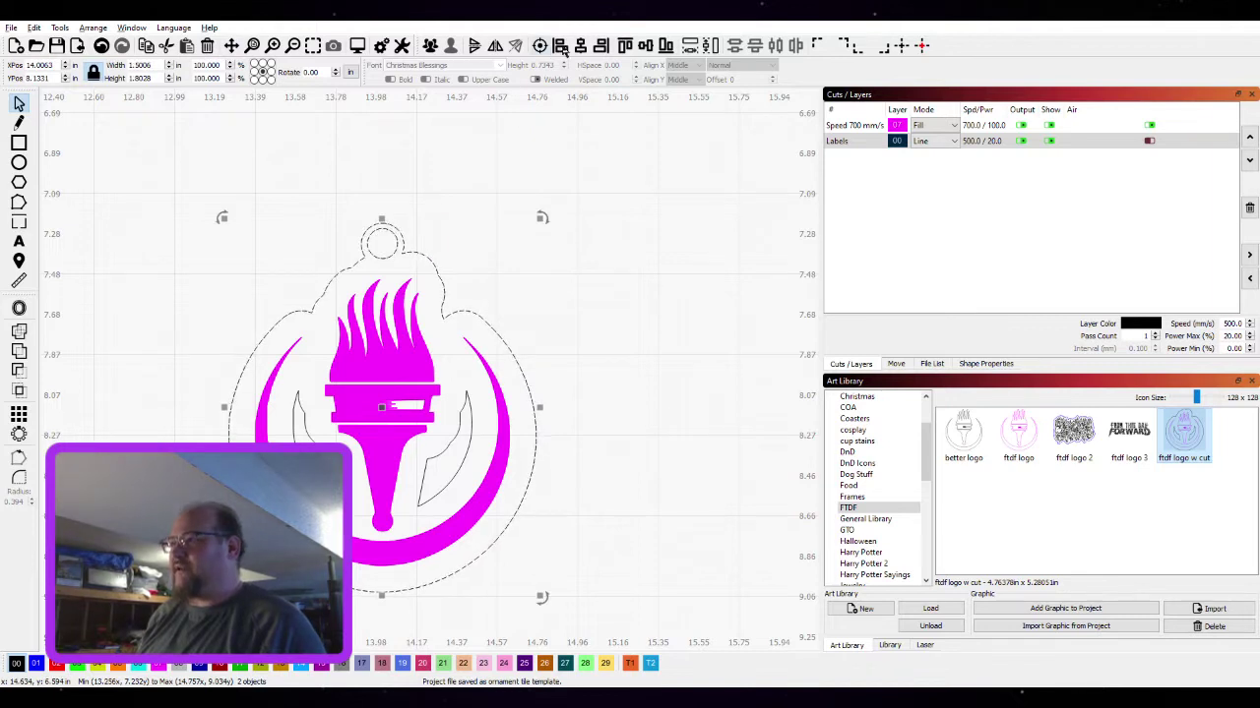
pyautogui.click(461, 189)
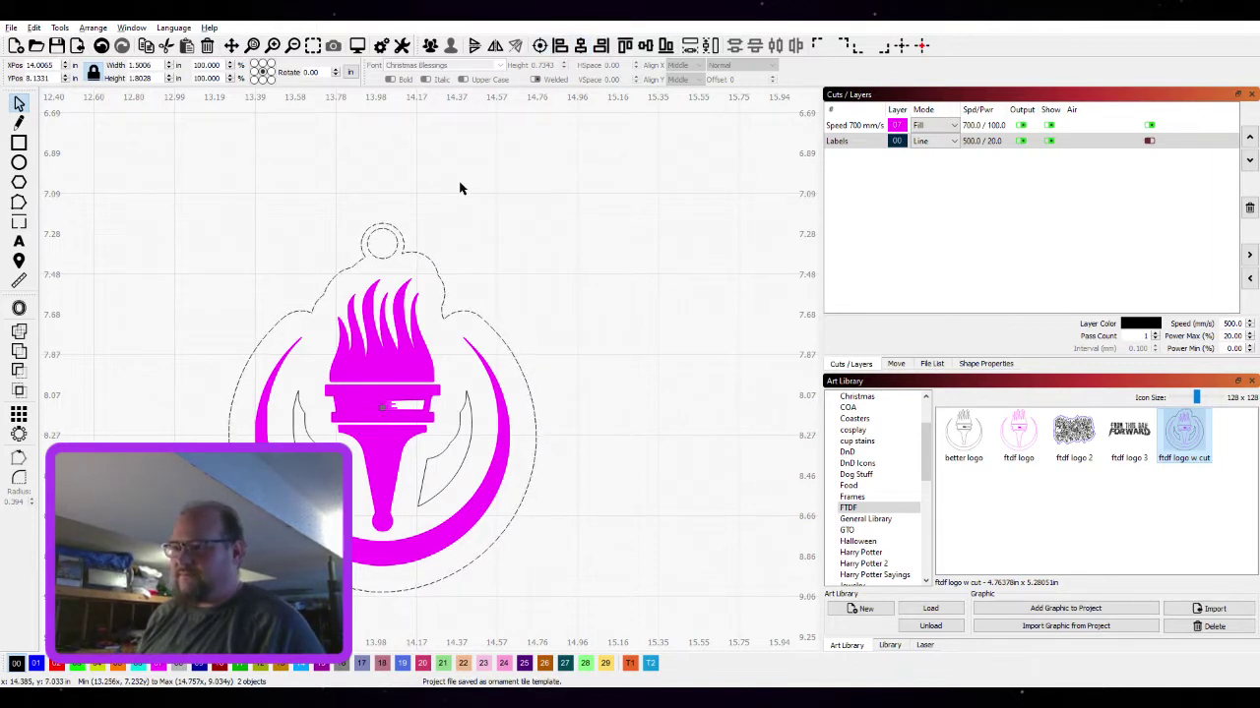
# Set the hole circle's width to 0.0849 in
pyautogui.click(384, 229)
pyautogui.scroll(5, 384, 236)
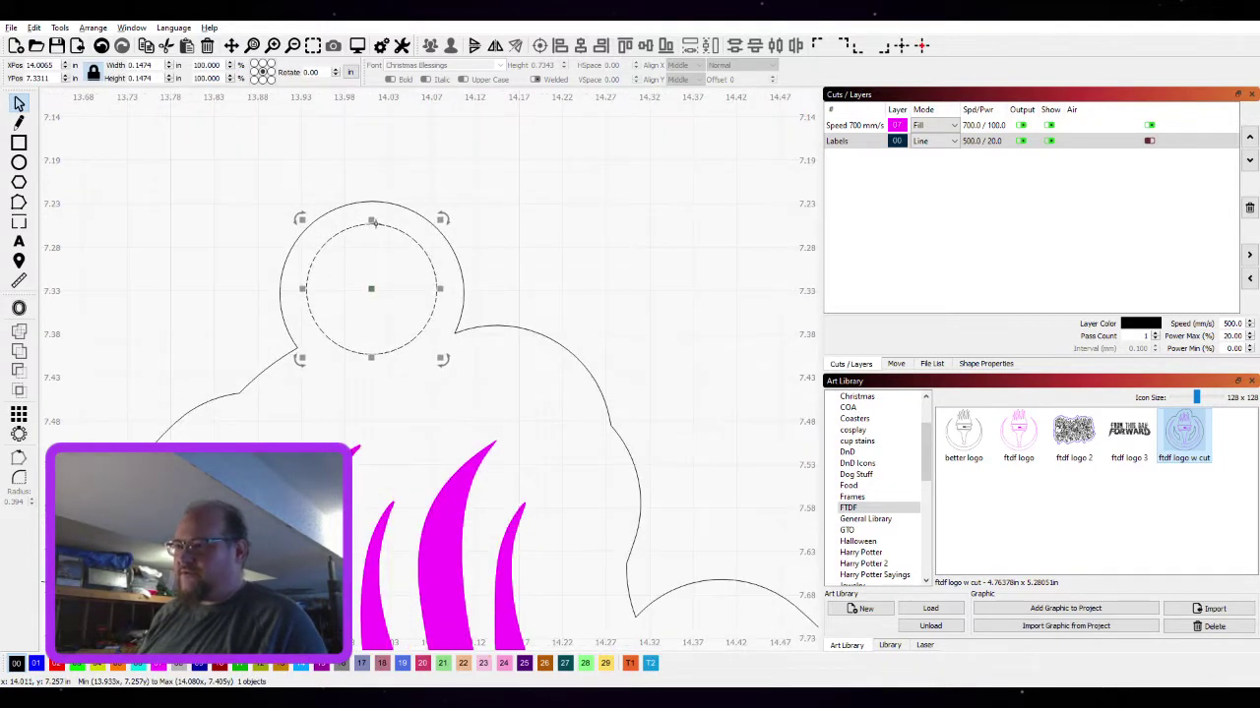
pyautogui.doubleClick(157, 64)
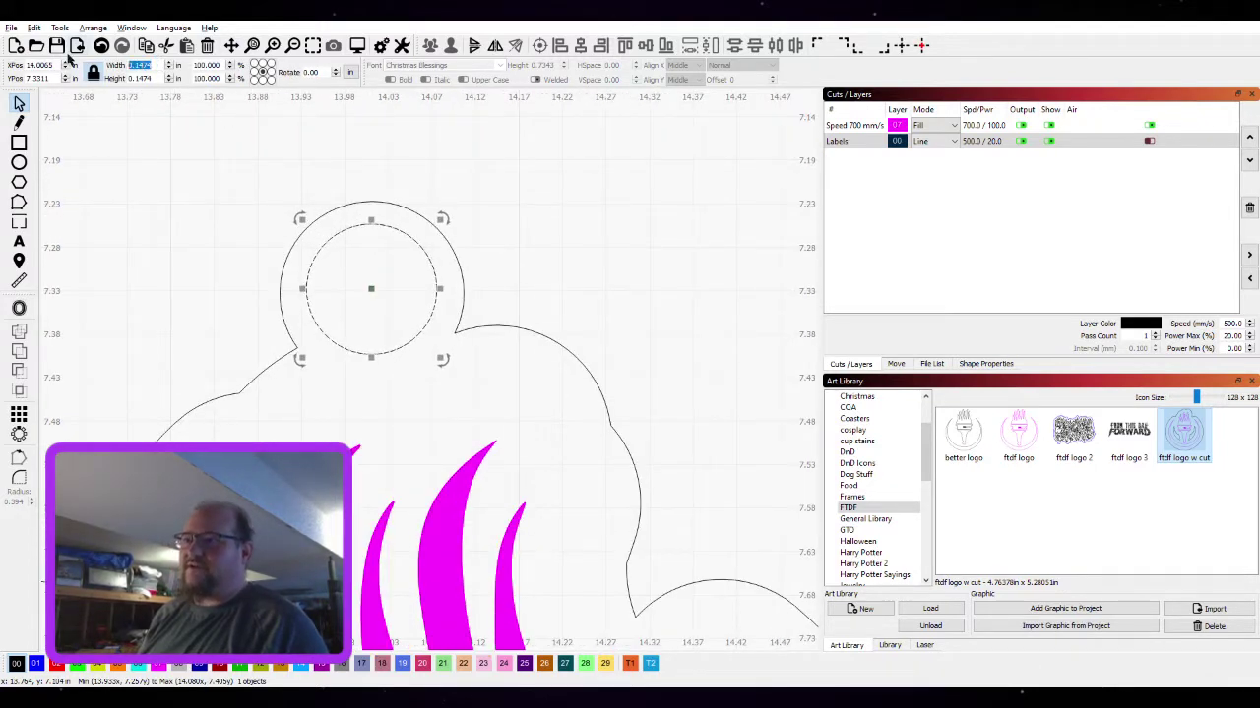
pyautogui.write('0.0849')
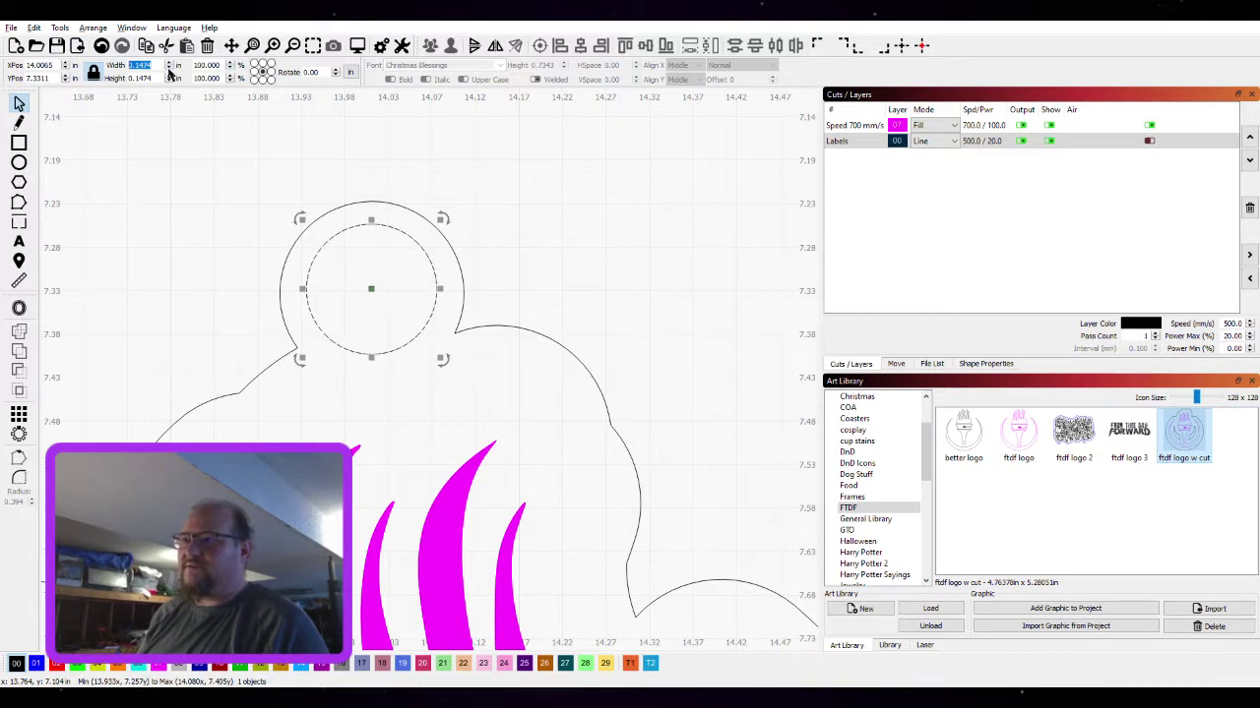
pyautogui.press('Return')
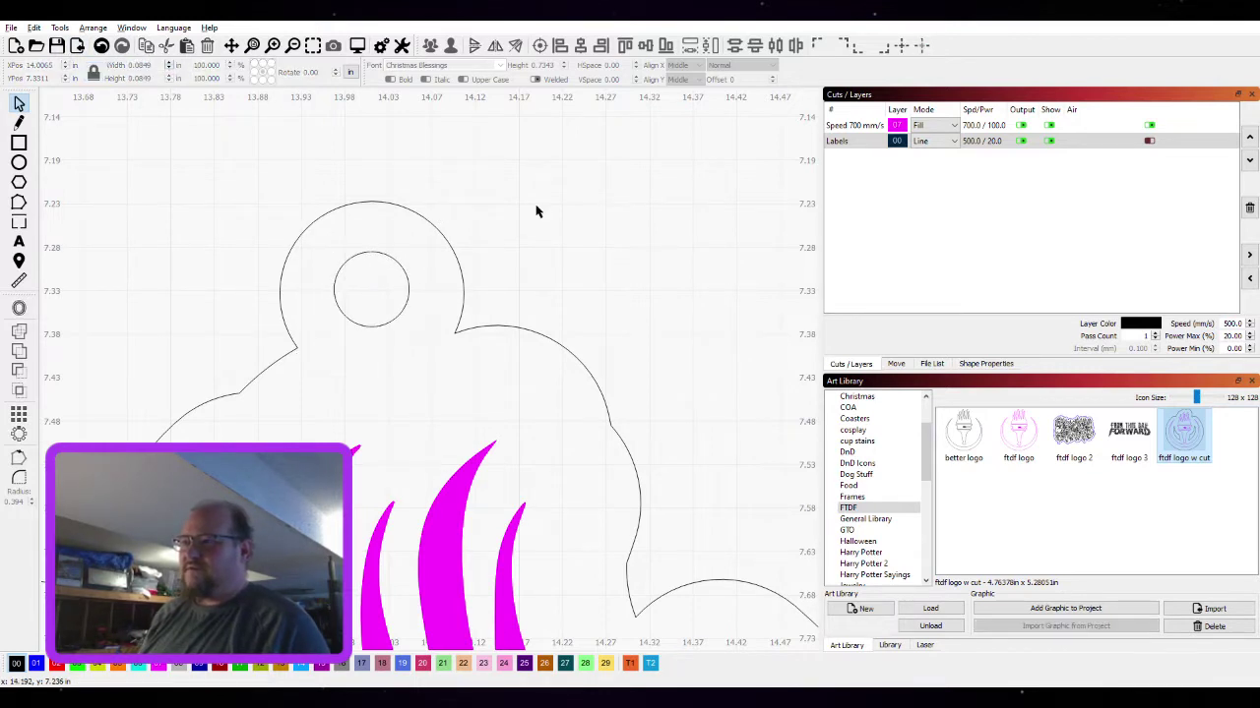
# Undo the hole circle's resize and its move onto the tab
pyautogui.scroll(-3, 536, 212)
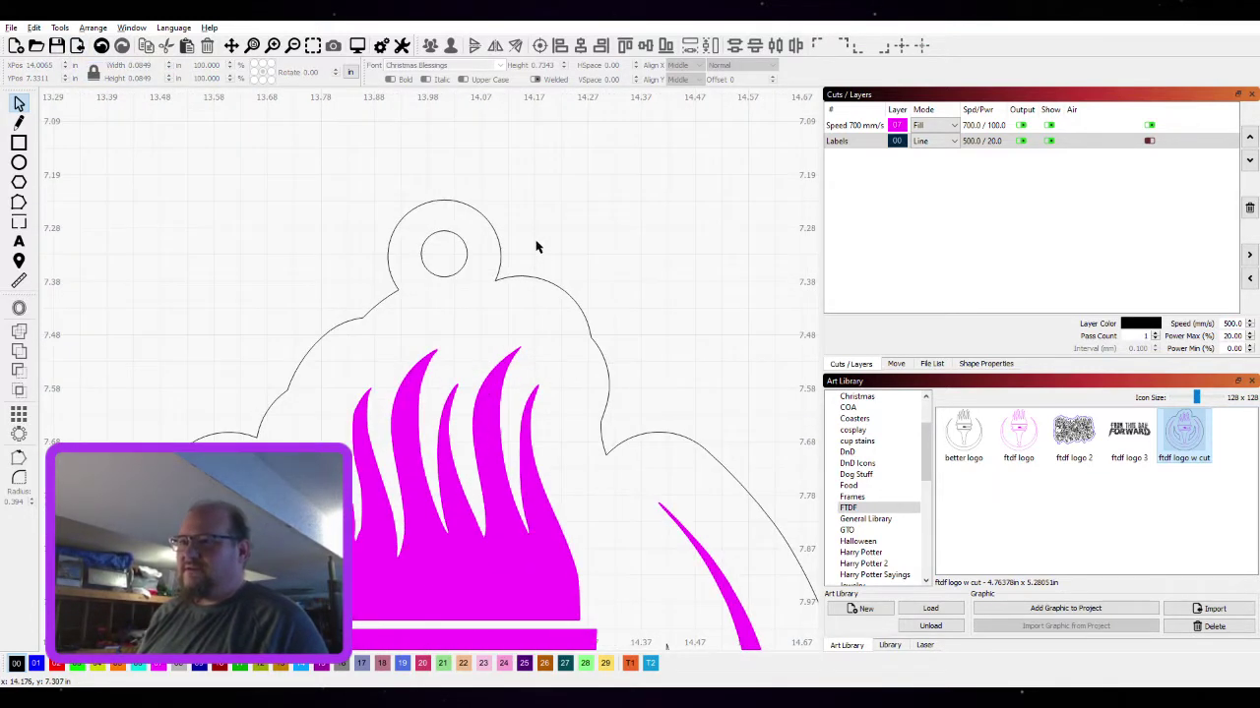
pyautogui.scroll(-2, 512, 212)
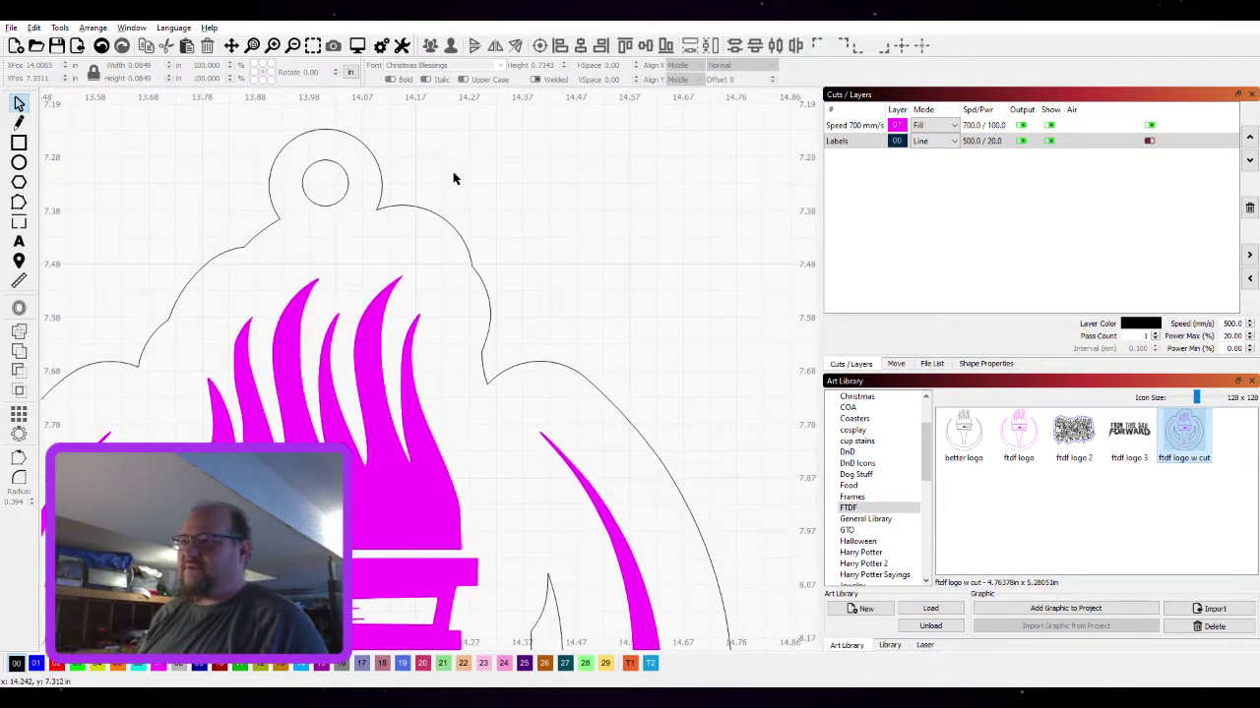
pyautogui.scroll(-2, 454, 178)
pyautogui.hotkey('ctrl', 'z')
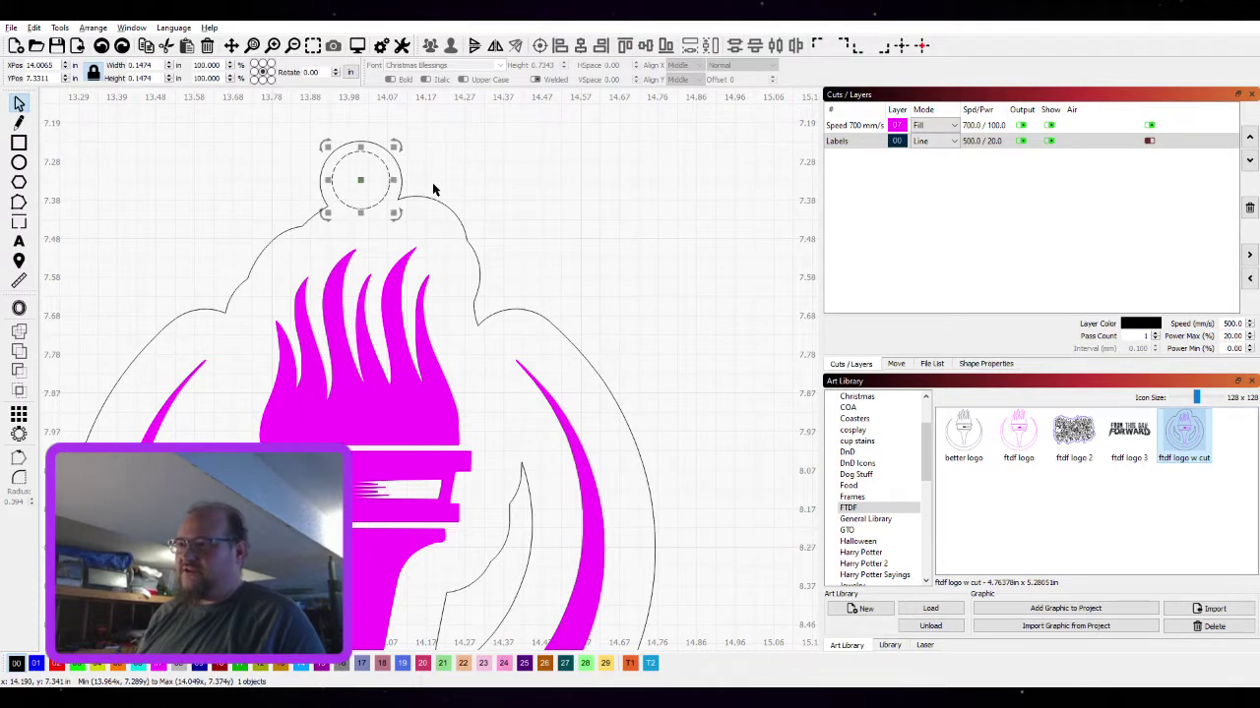
pyautogui.hotkey('ctrl', 'z')
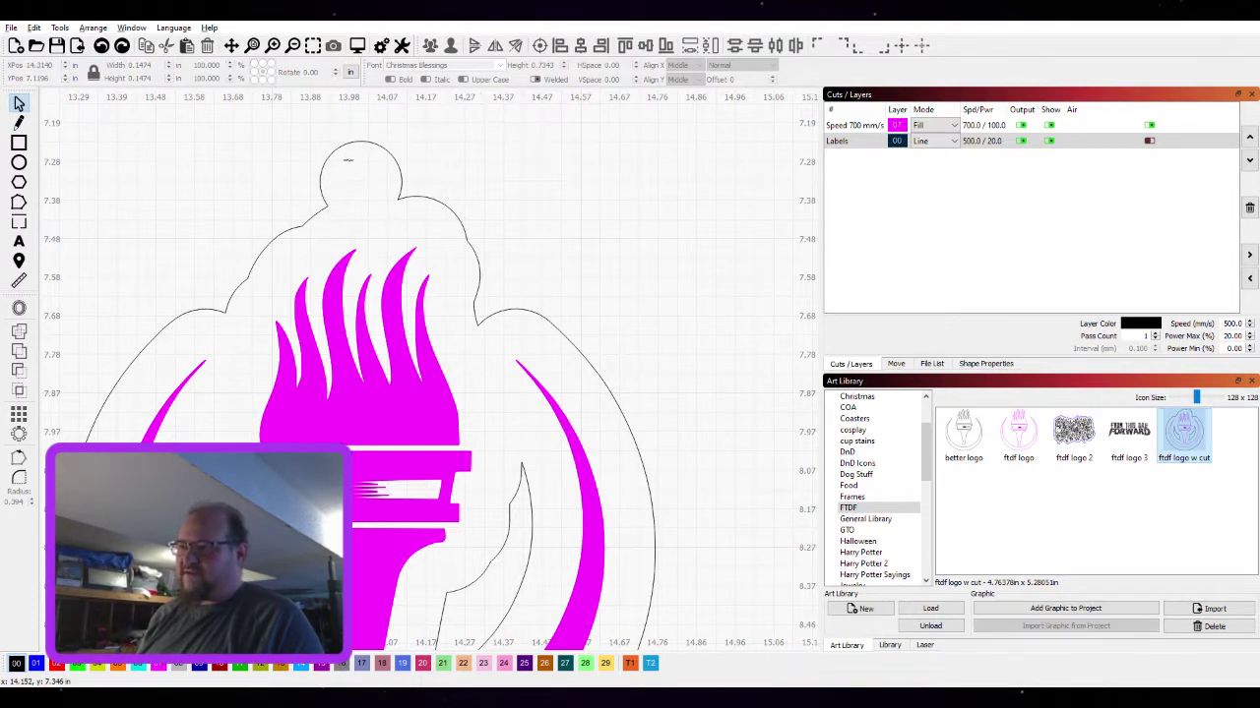
# Reselect the ring circle and drag its handle to enlarge it to 0.2982 in
pyautogui.click(384, 182)
pyautogui.scroll(-3, 385, 181)
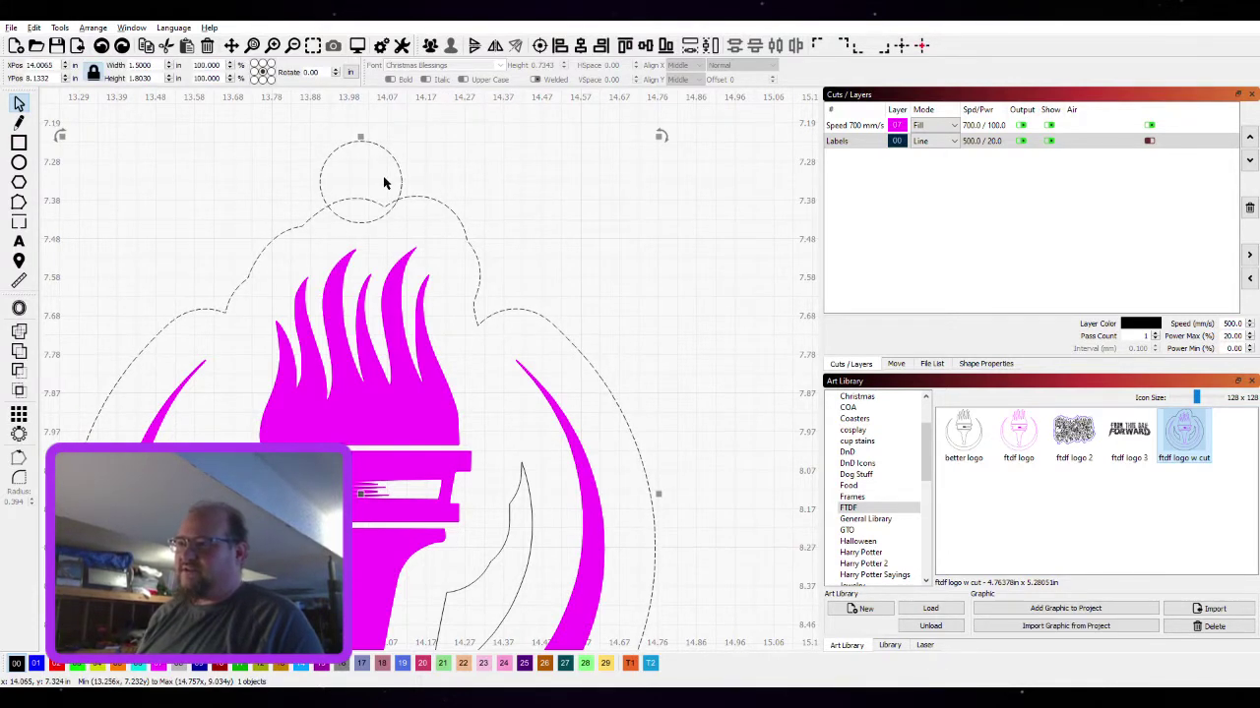
pyautogui.click(450, 177)
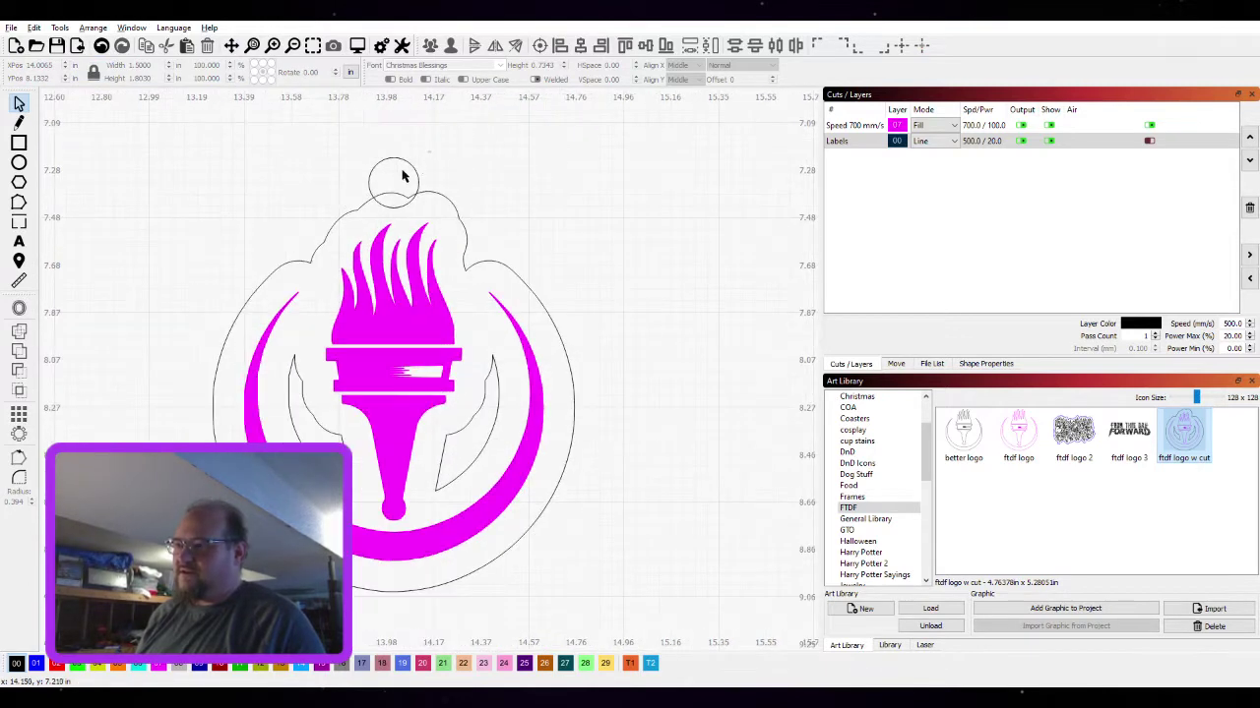
pyautogui.click(398, 178)
pyautogui.moveTo(424, 153); pyautogui.dragTo(447, 139)
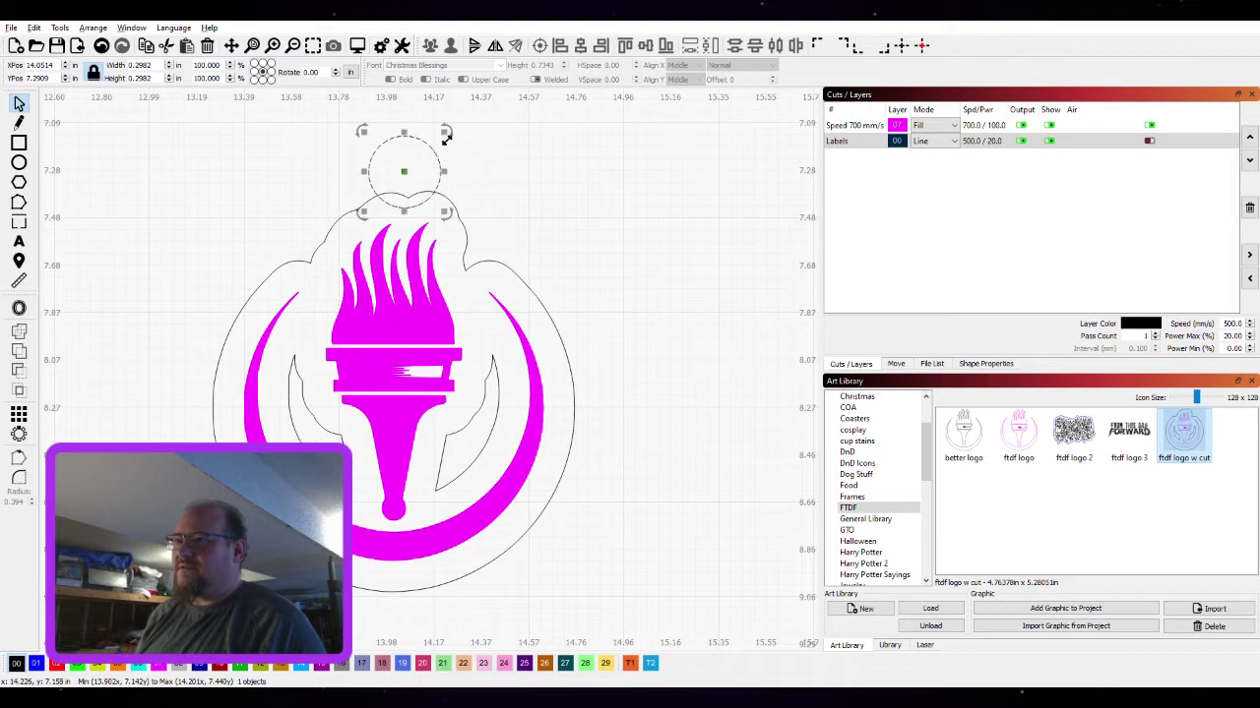
# Toggle units from inches to millimetres so the hole circle reads 7.574 mm
pyautogui.click(351, 73)
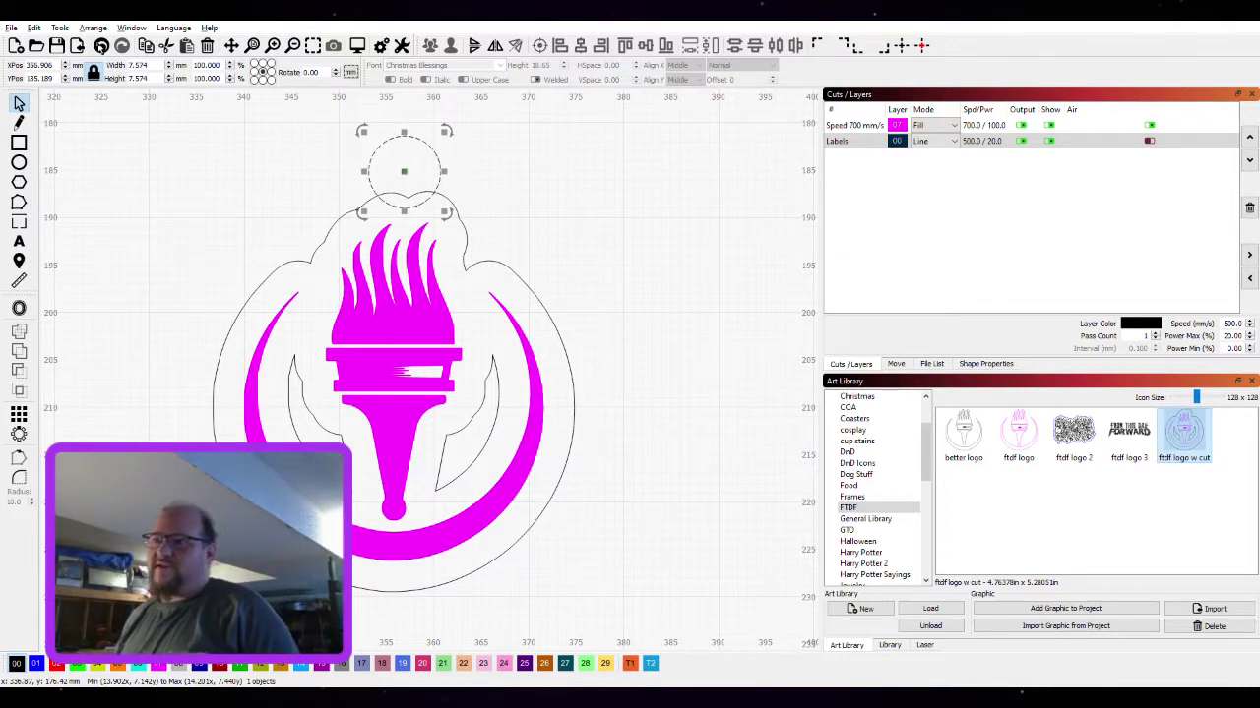
# Set the top circle's width to 10 mm
pyautogui.moveTo(156, 64); pyautogui.dragTo(124, 64)
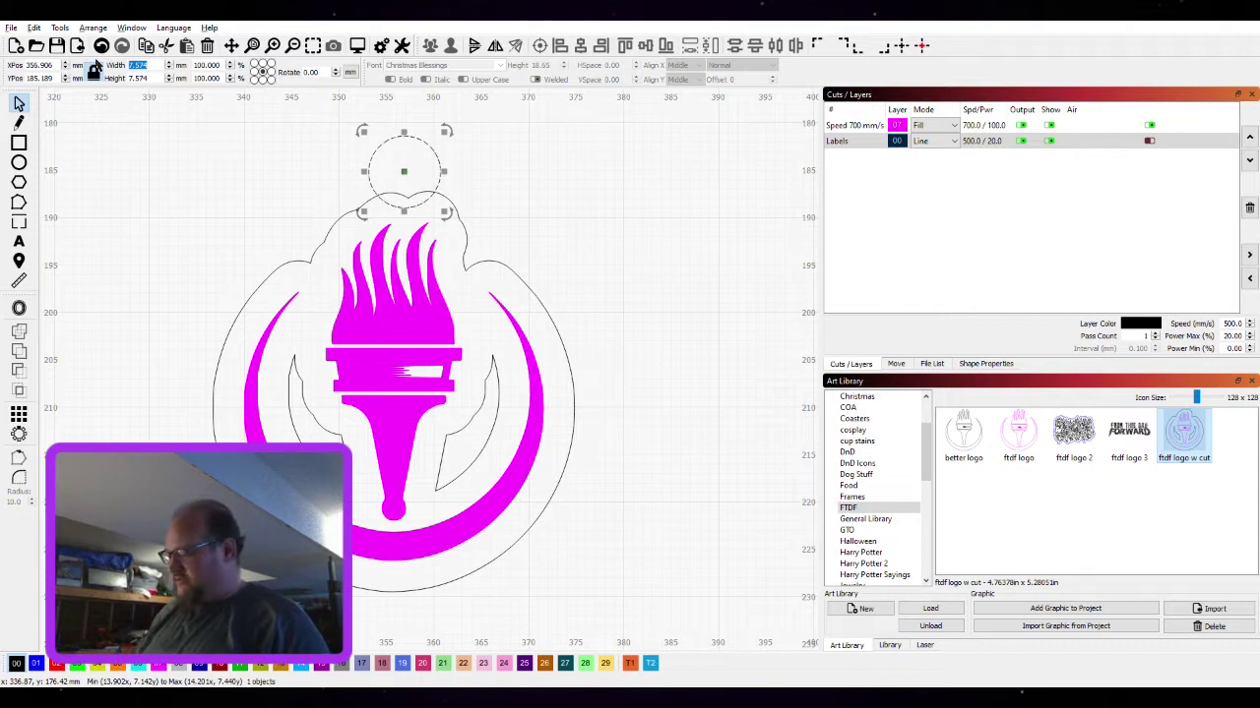
pyautogui.write('10')
pyautogui.press('Tab')
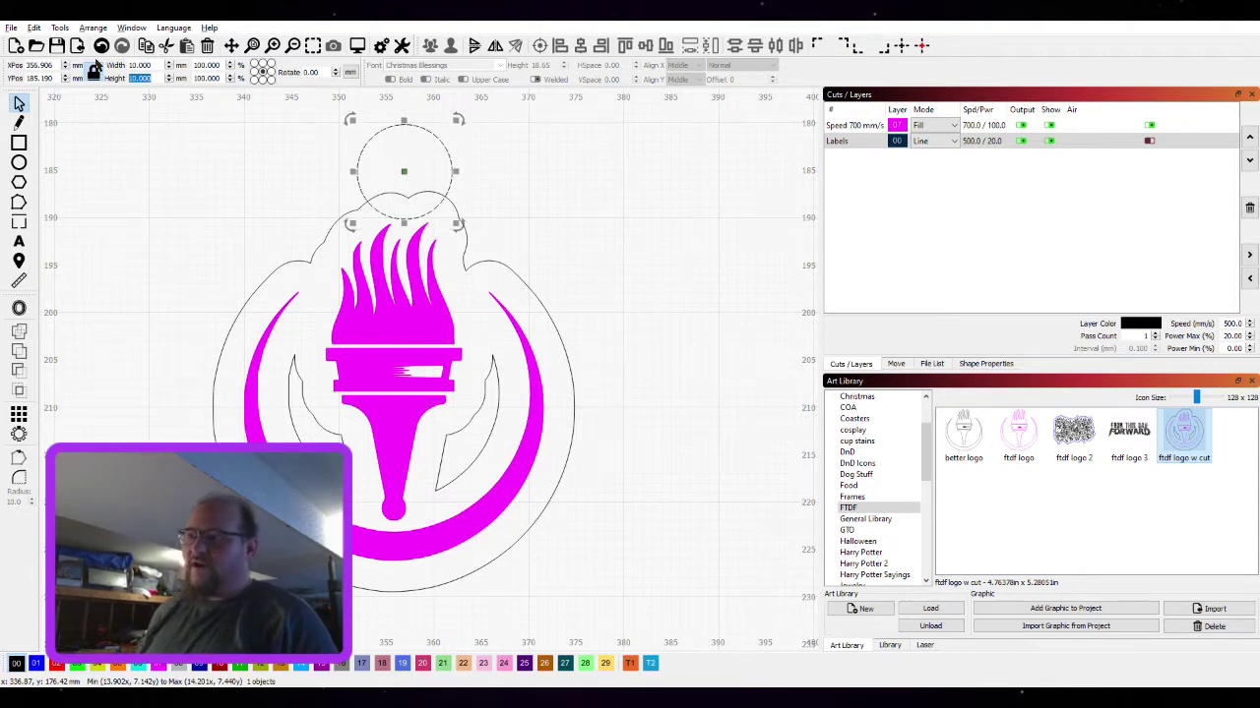
pyautogui.click(473, 193)
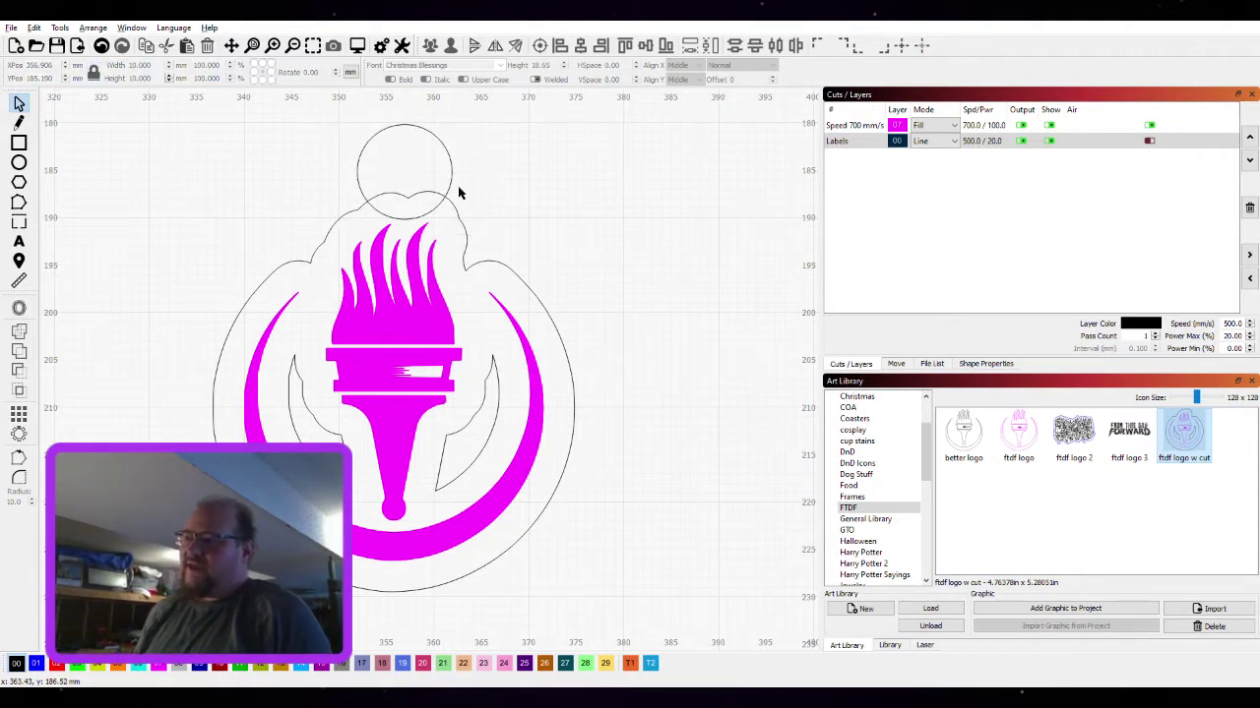
# Centre the 10 mm circle horizontally over the keychain outline and weld them together
pyautogui.moveTo(478, 179); pyautogui.dragTo(443, 209)
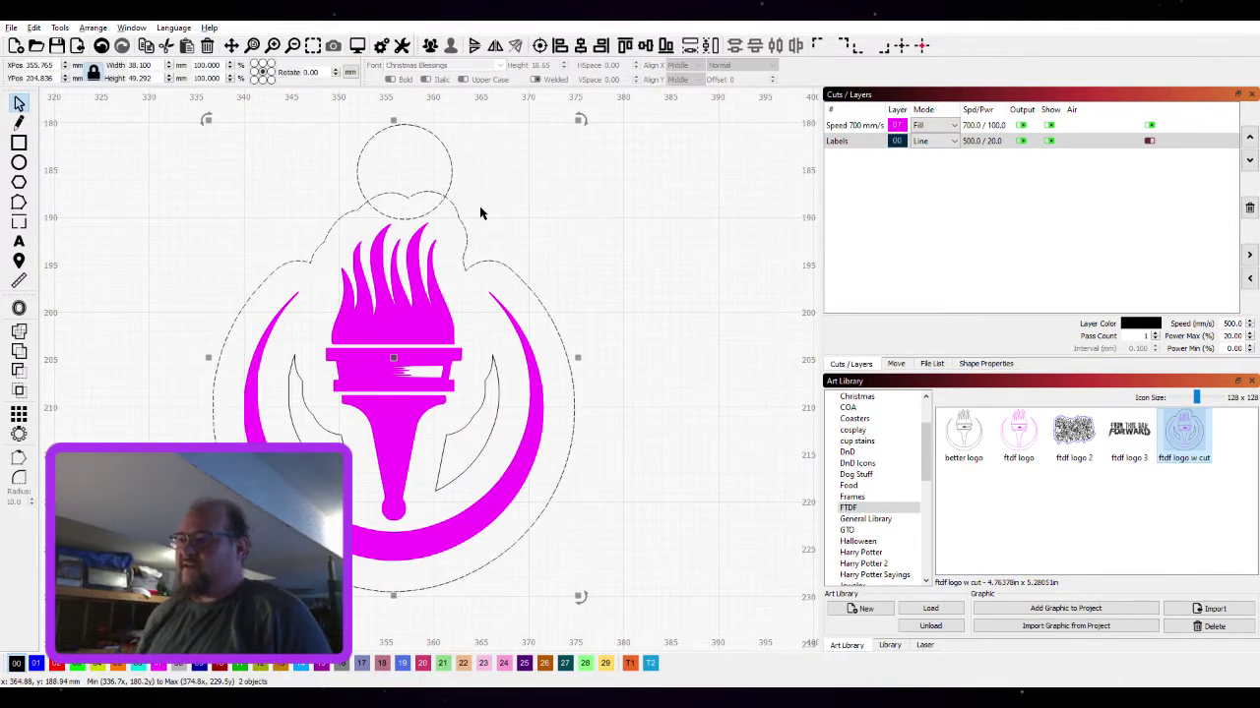
pyautogui.click(480, 199)
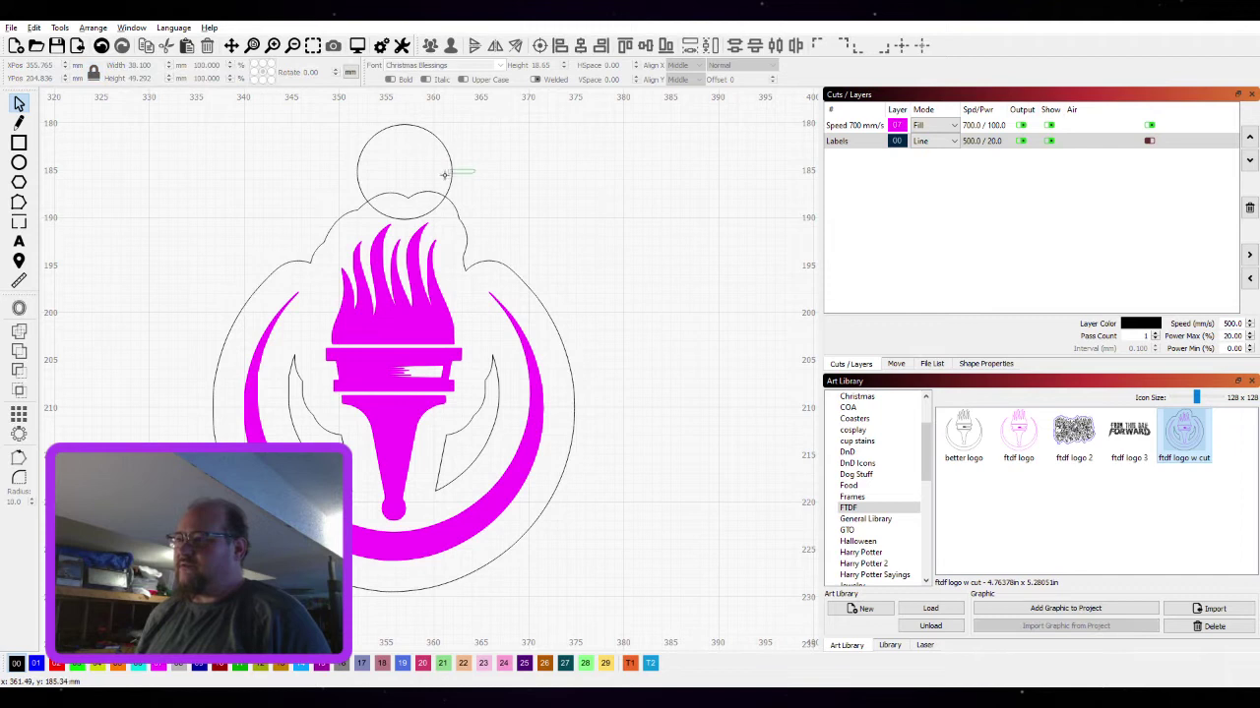
pyautogui.click(445, 181)
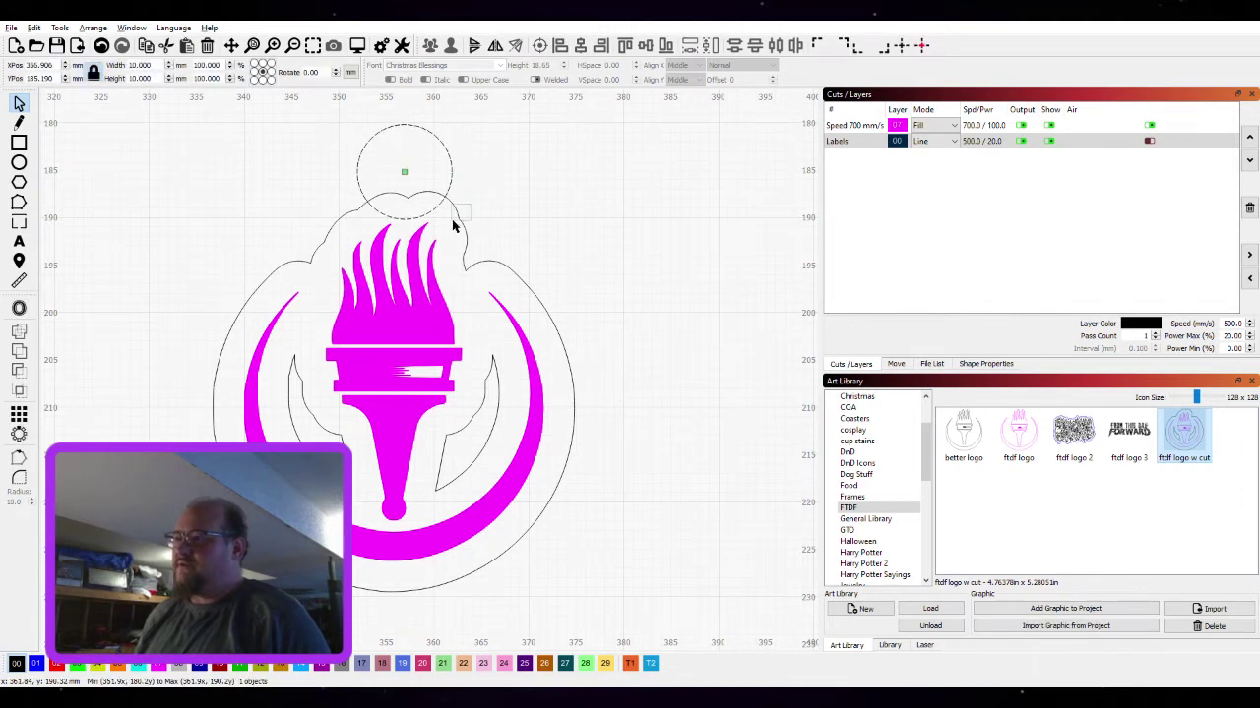
pyautogui.keyDown('shift'); pyautogui.click(459, 224); pyautogui.keyUp('shift')
pyautogui.click(580, 45)
pyautogui.click(501, 158)
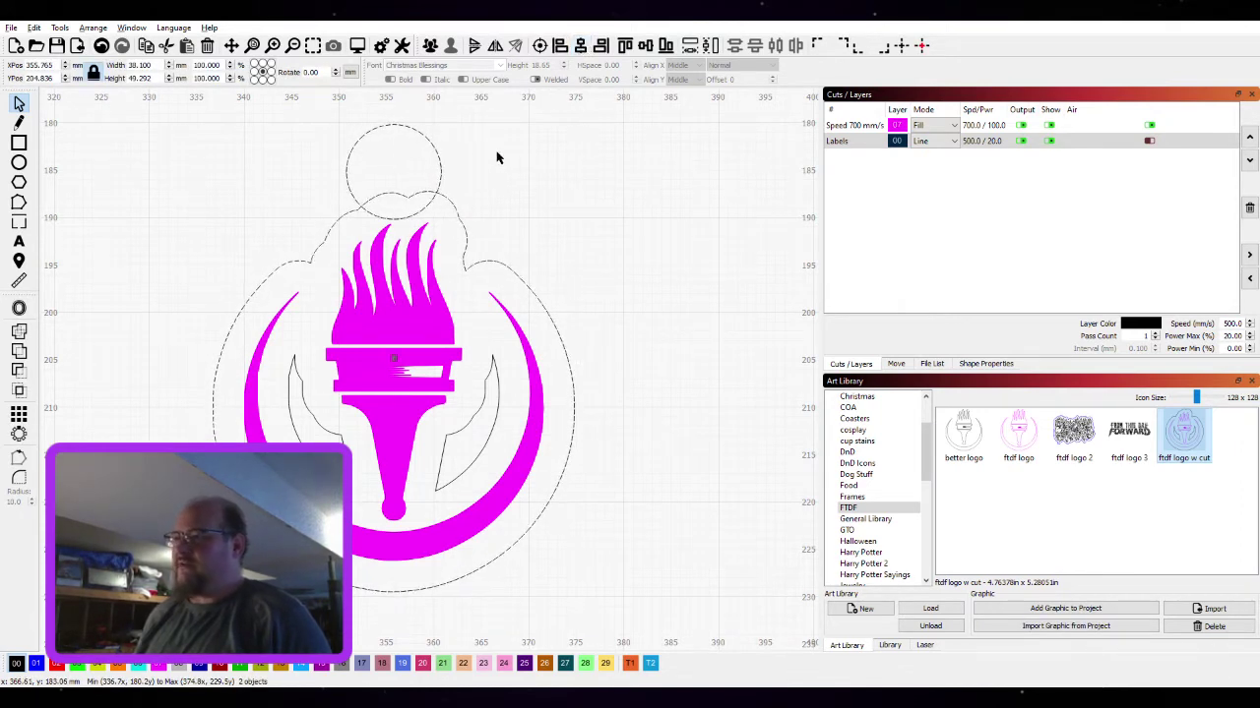
pyautogui.click(433, 197)
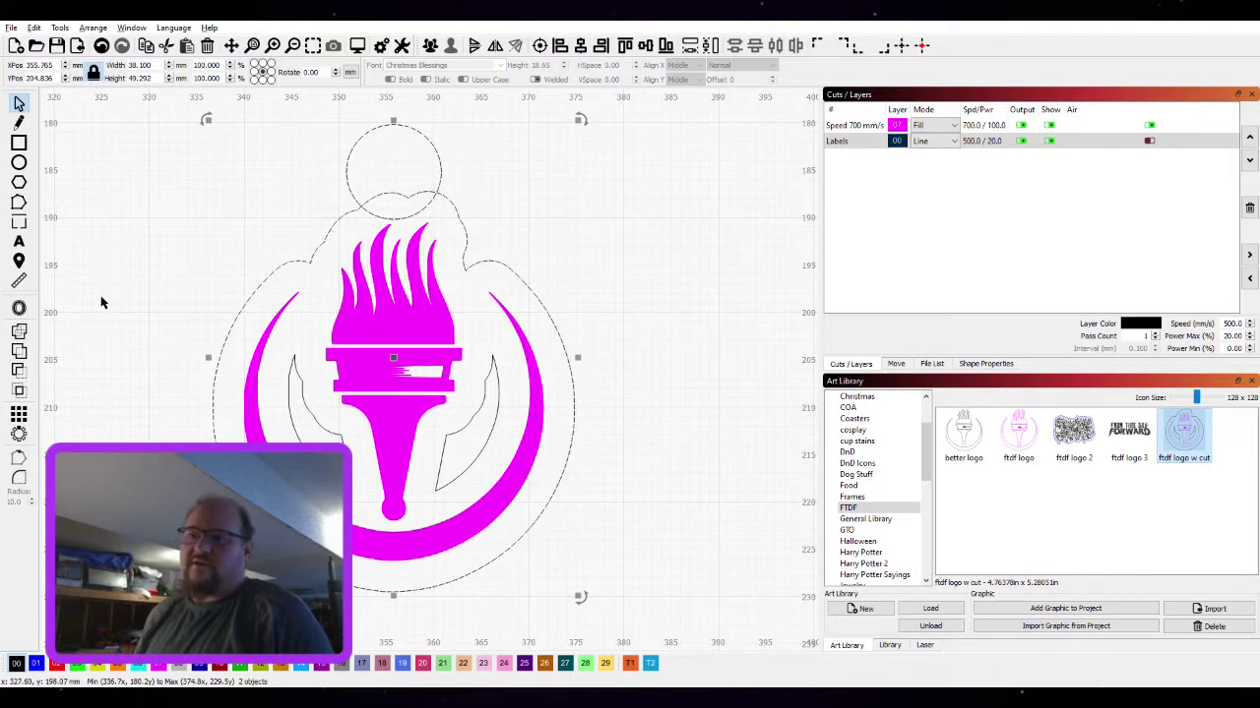
pyautogui.click(20, 332)
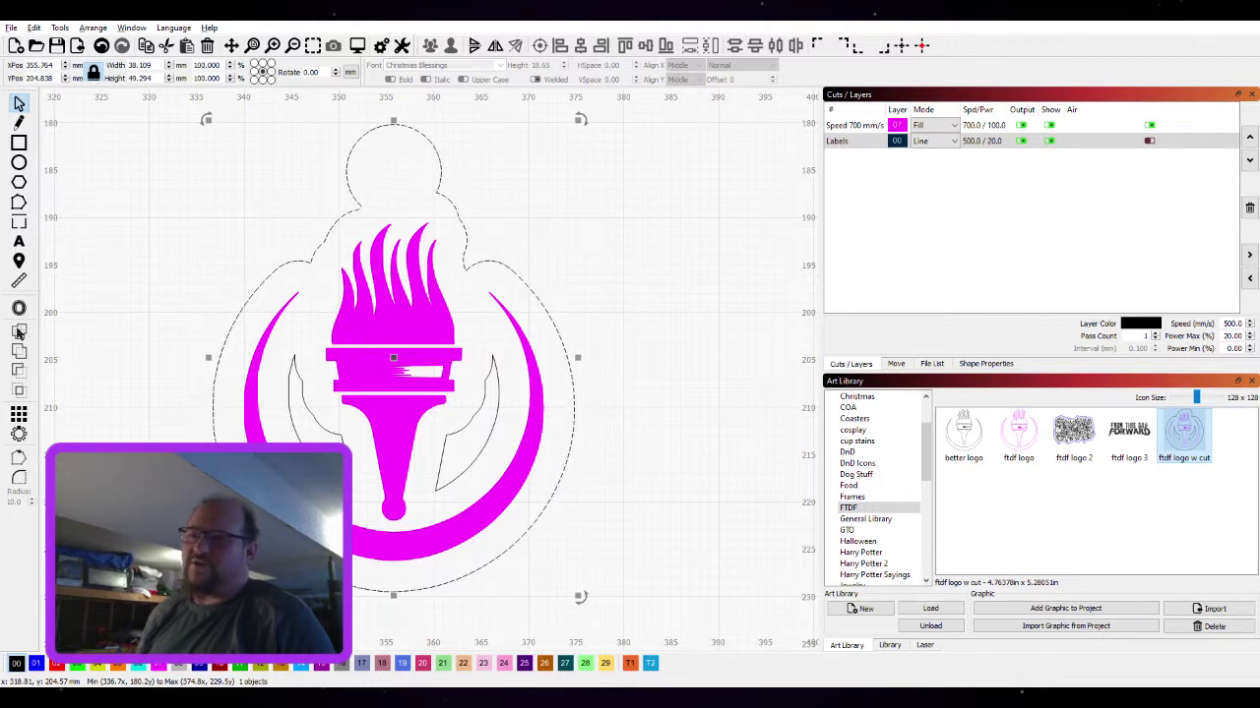
# Undo the weld and draw a small 4.219 mm circle beside the top loop
pyautogui.hotkey('ctrl', 'z')
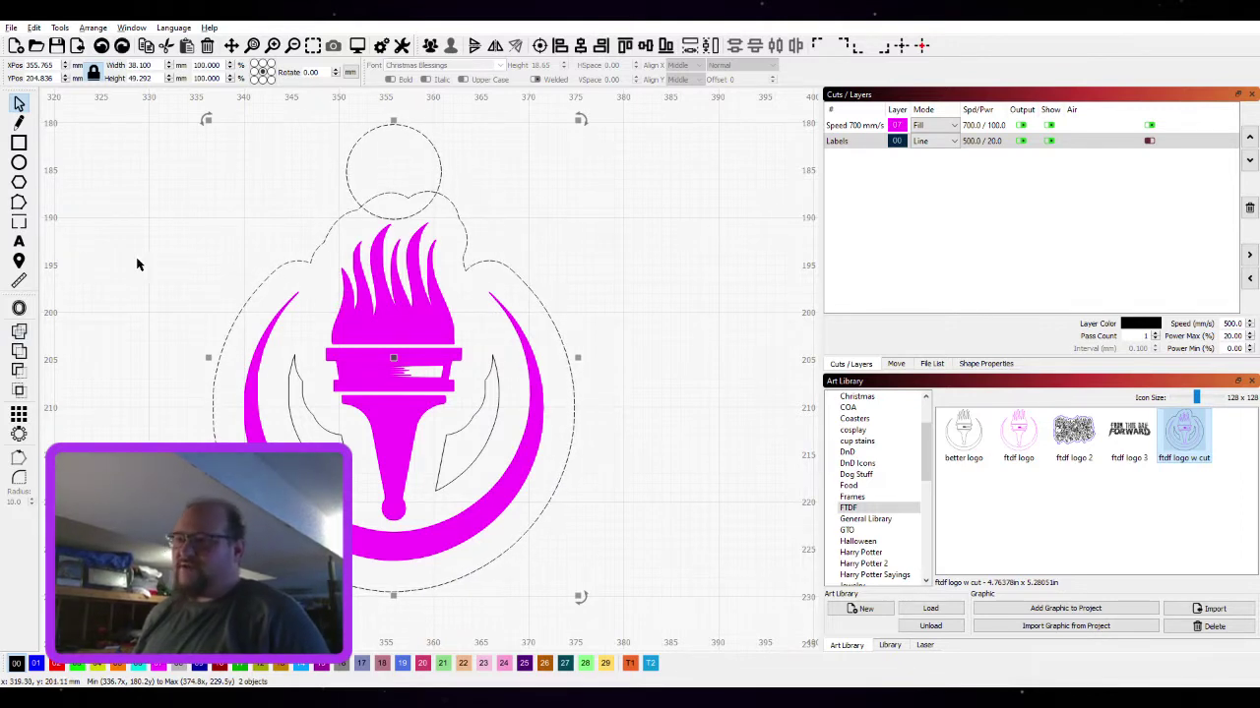
pyautogui.click(138, 261)
pyautogui.click(18, 162)
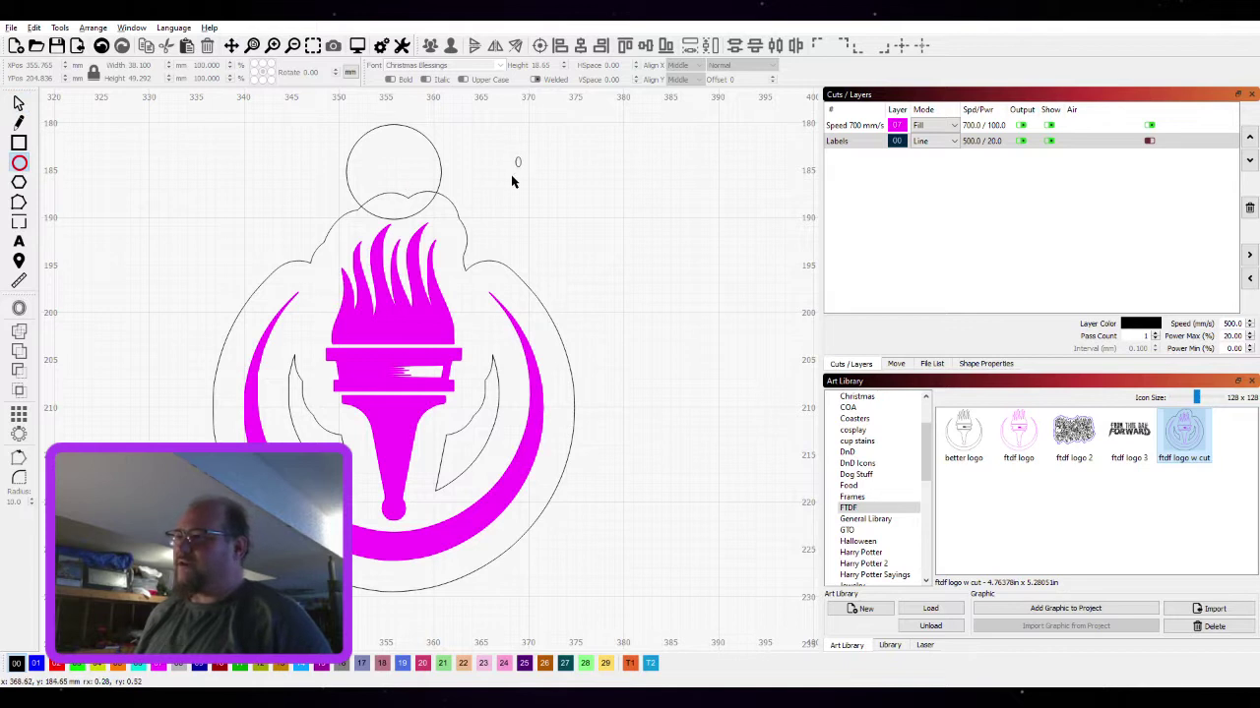
pyautogui.moveTo(513, 180); pyautogui.dragTo(481, 197)
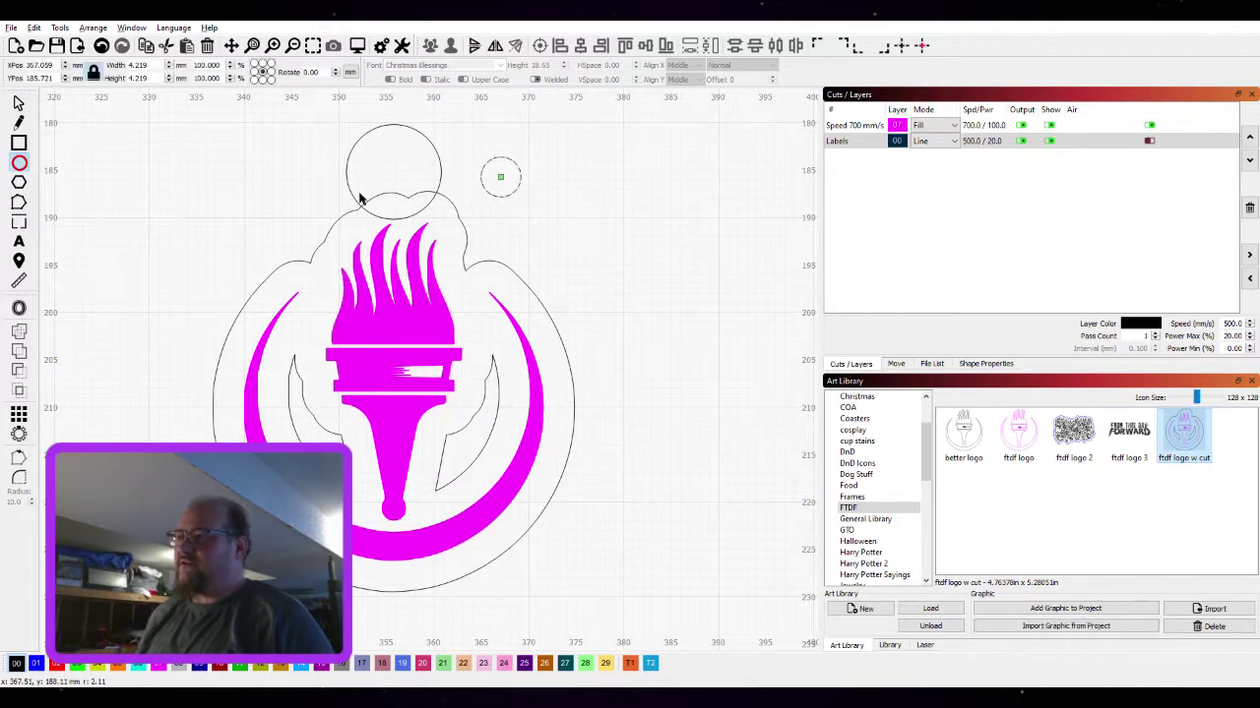
# Move the small circle into the centre of the top loop as the key-ring hole
pyautogui.click(19, 102)
pyautogui.moveTo(501, 176)
pyautogui.mouseDown()
pyautogui.moveTo(395, 173)
pyautogui.moveTo(494, 174)
pyautogui.mouseUp()
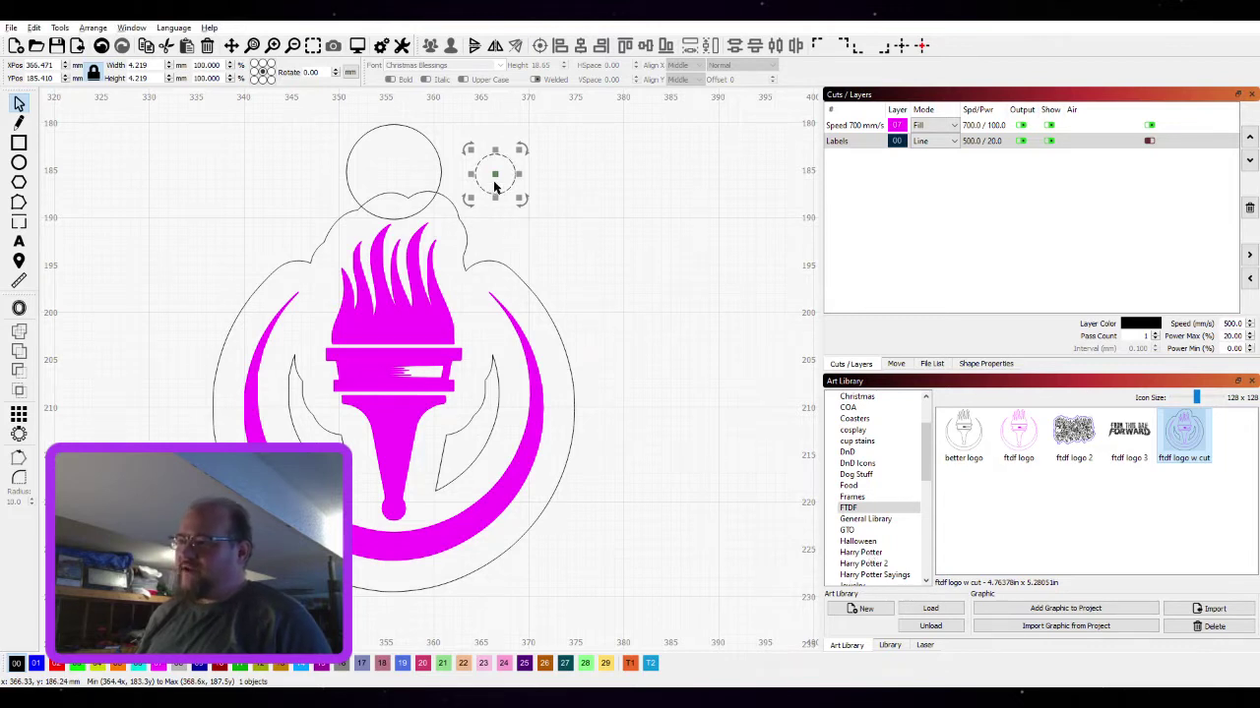
pyautogui.moveTo(494, 174); pyautogui.dragTo(394, 171)
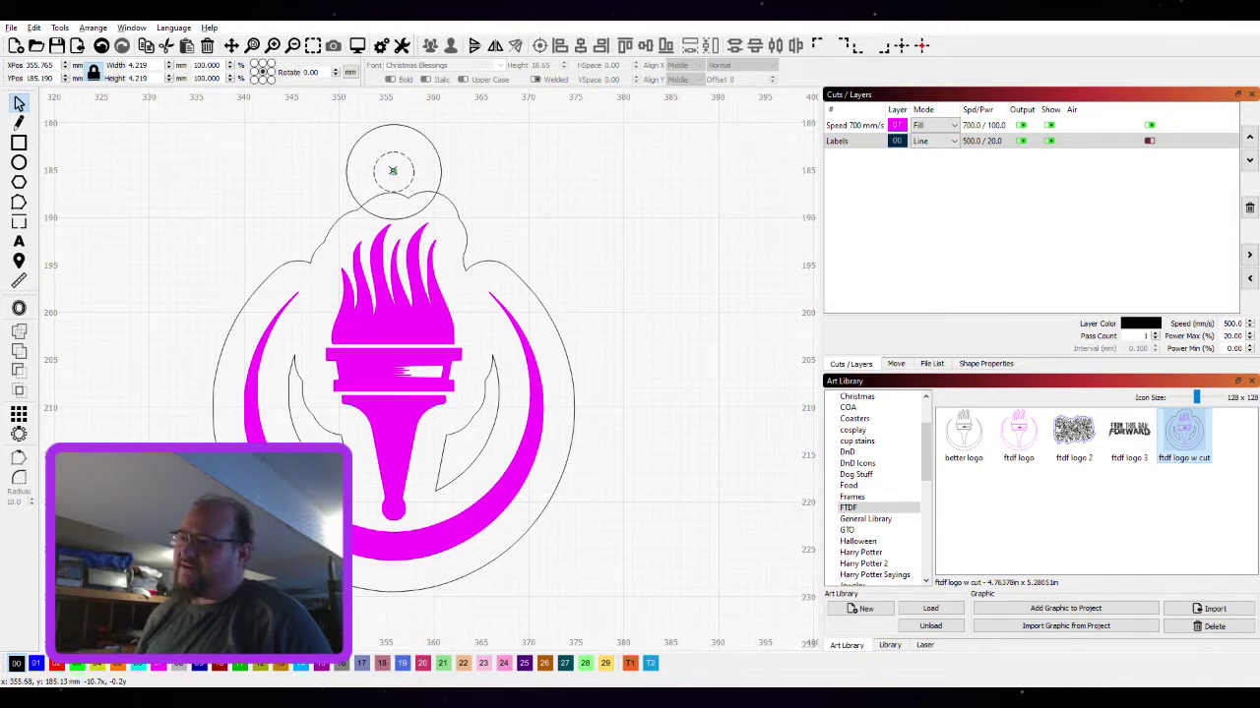
pyautogui.moveTo(393, 172); pyautogui.dragTo(394, 171)
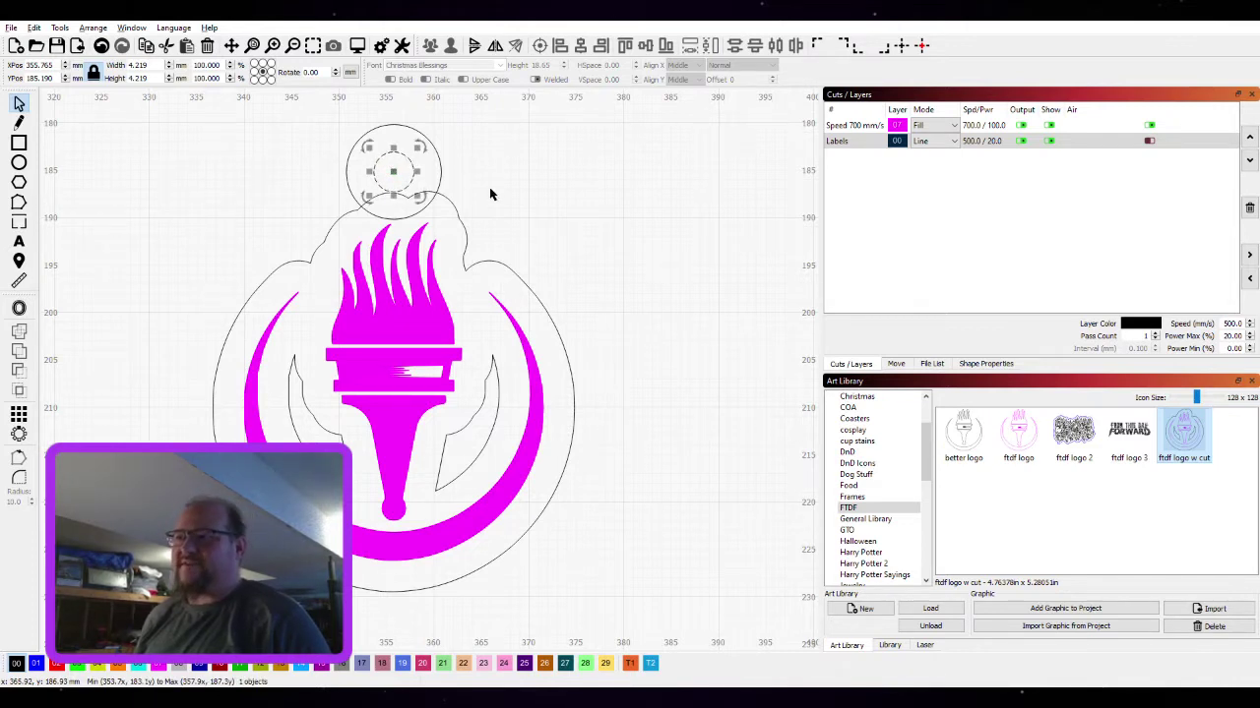
# Select the top loop circle and keychain outline and weld them into one shape
pyautogui.click(478, 174)
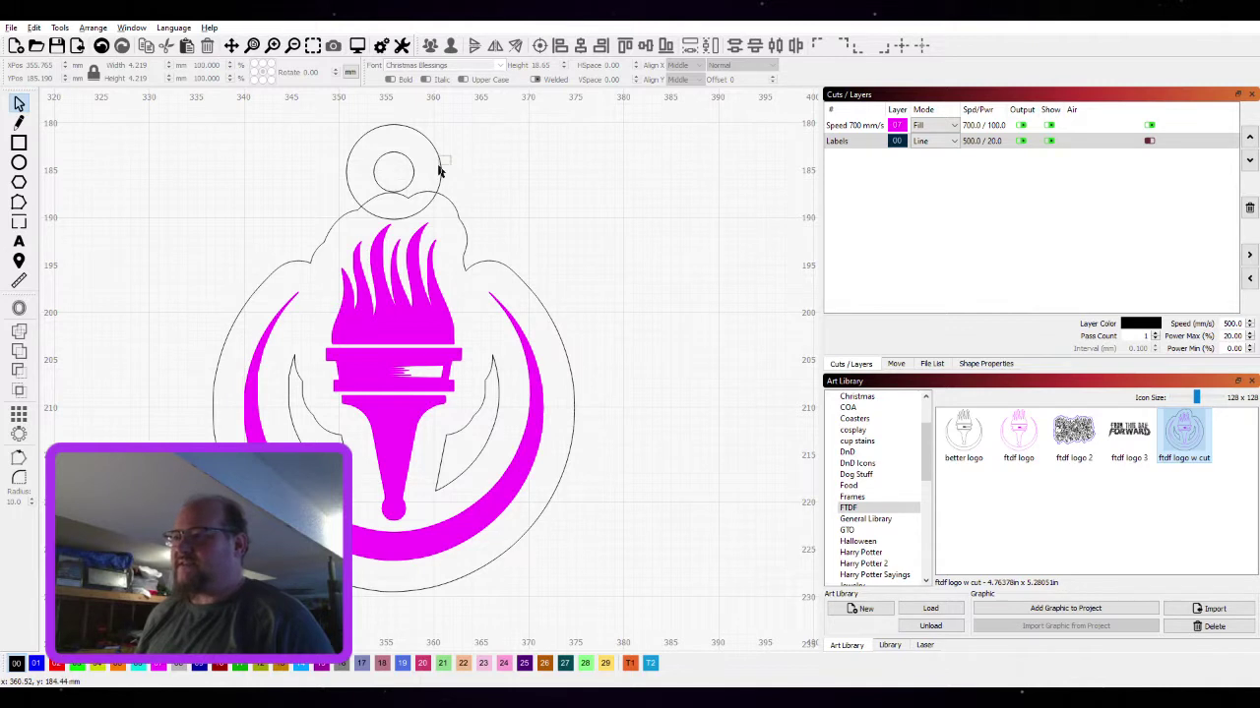
pyautogui.click(440, 171)
pyautogui.keyDown('shift'); pyautogui.click(451, 232); pyautogui.keyUp('shift')
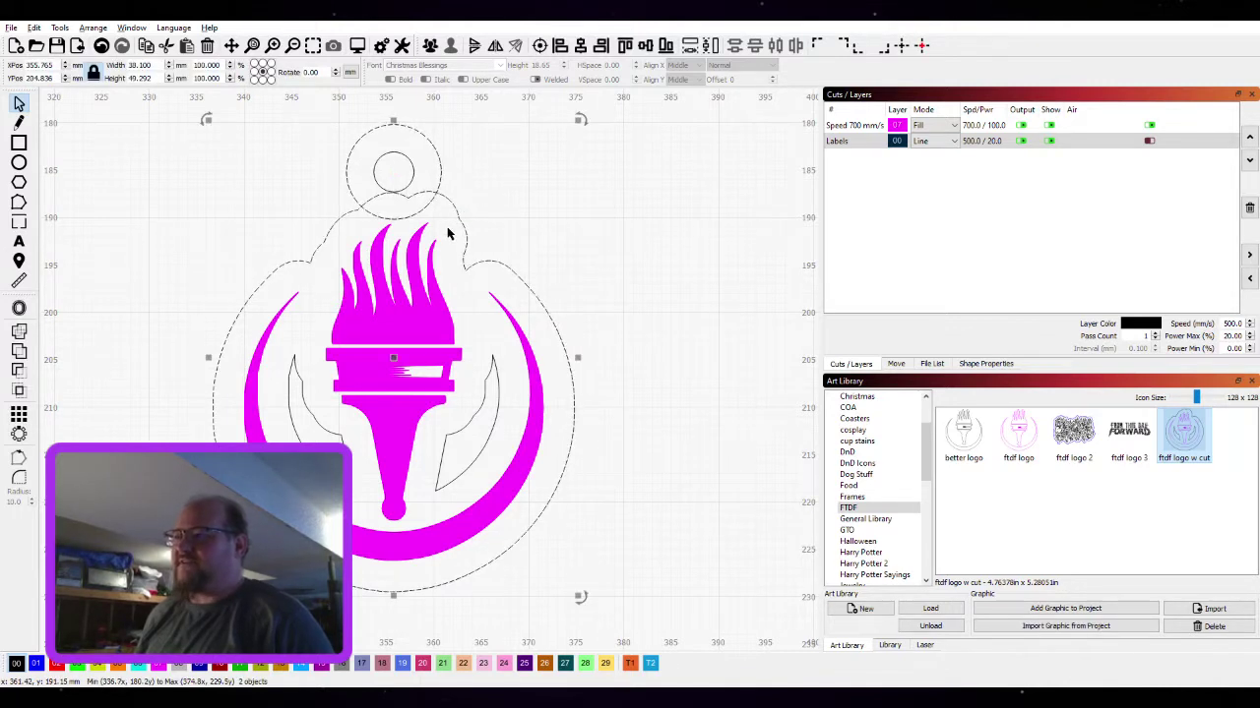
pyautogui.click(21, 331)
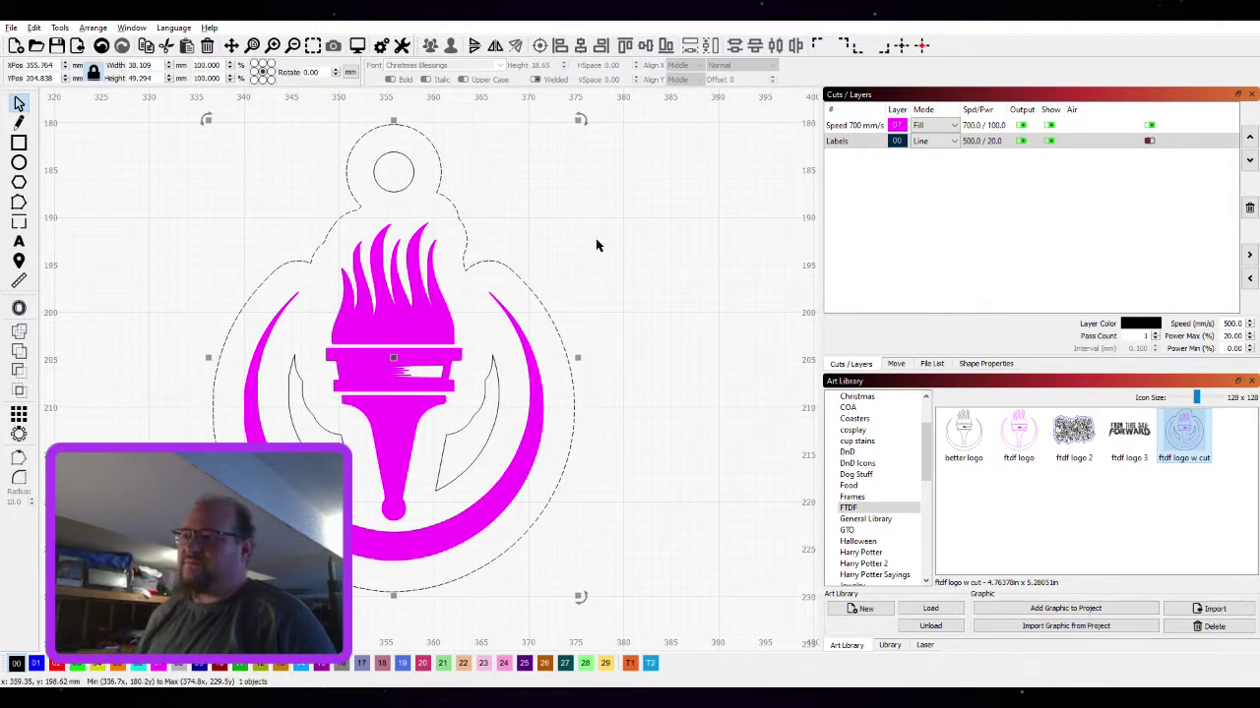
pyautogui.click(478, 174)
pyautogui.click(409, 190)
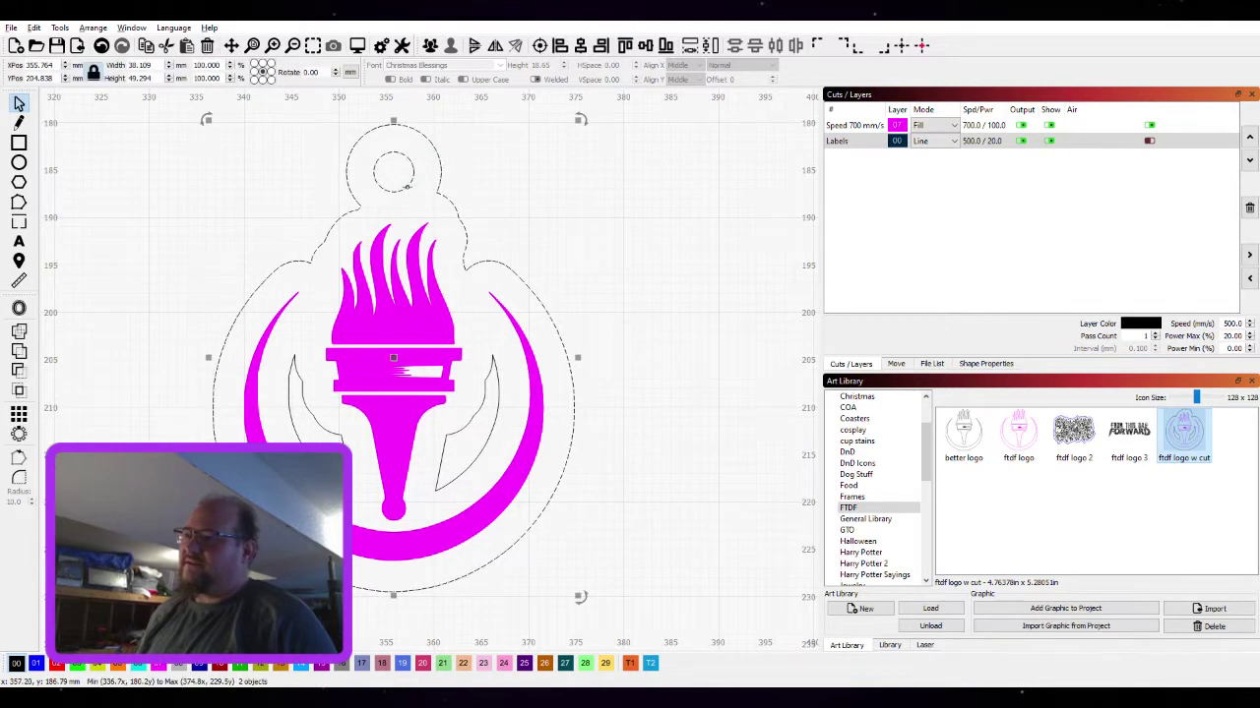
pyautogui.click(571, 211)
# Recentre the keychain design in the view
pyautogui.scroll(-3, 498, 213)
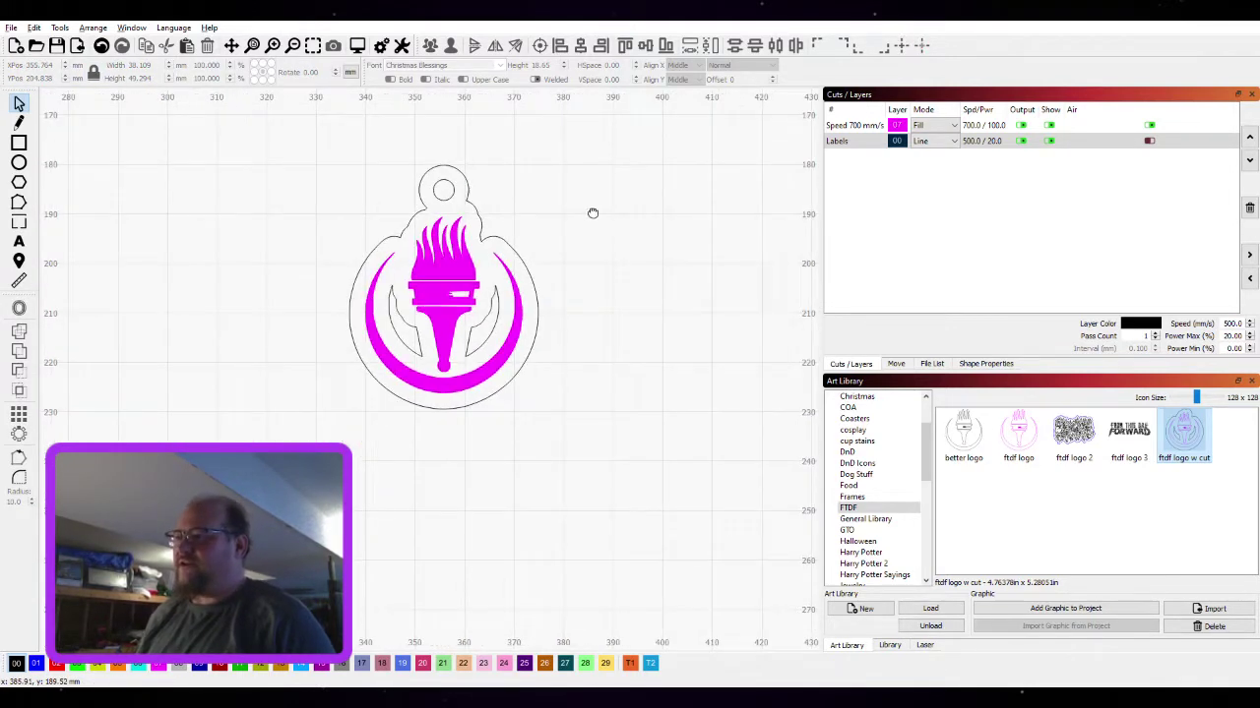
pyautogui.scroll(1, 532, 246)
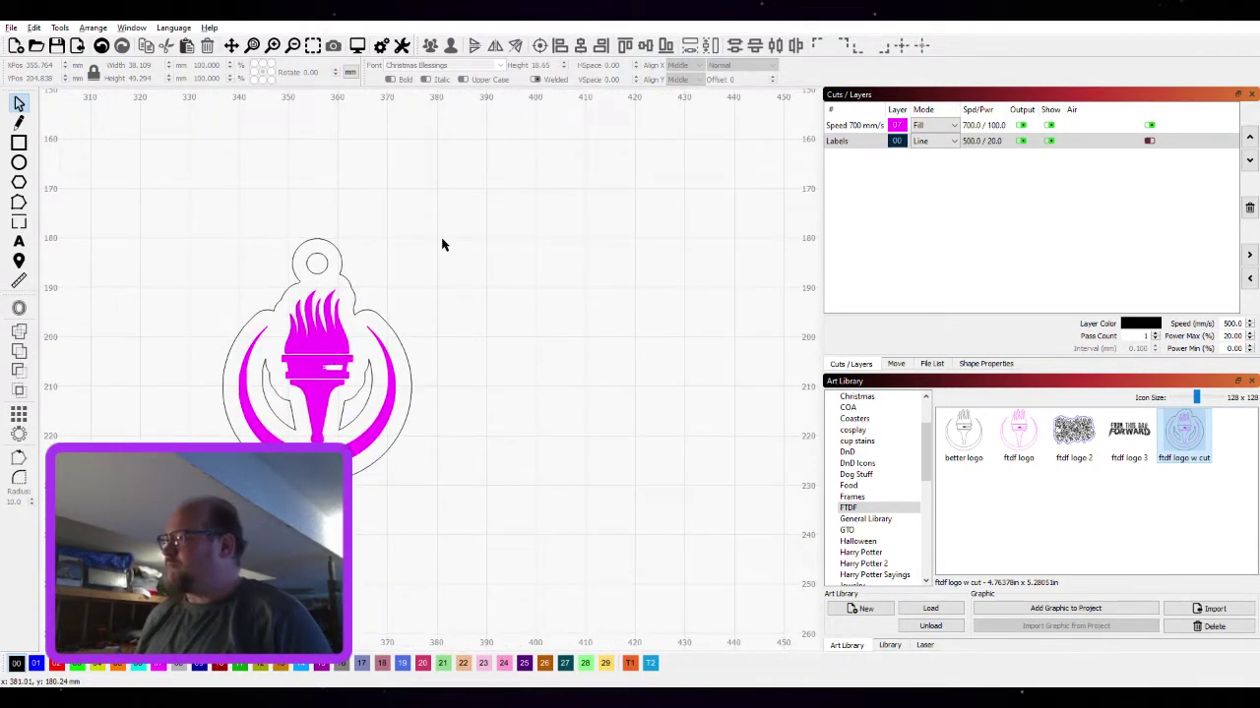
pyautogui.scroll(1, 441, 245)
pyautogui.moveTo(444, 273); pyautogui.dragTo(584, 232)
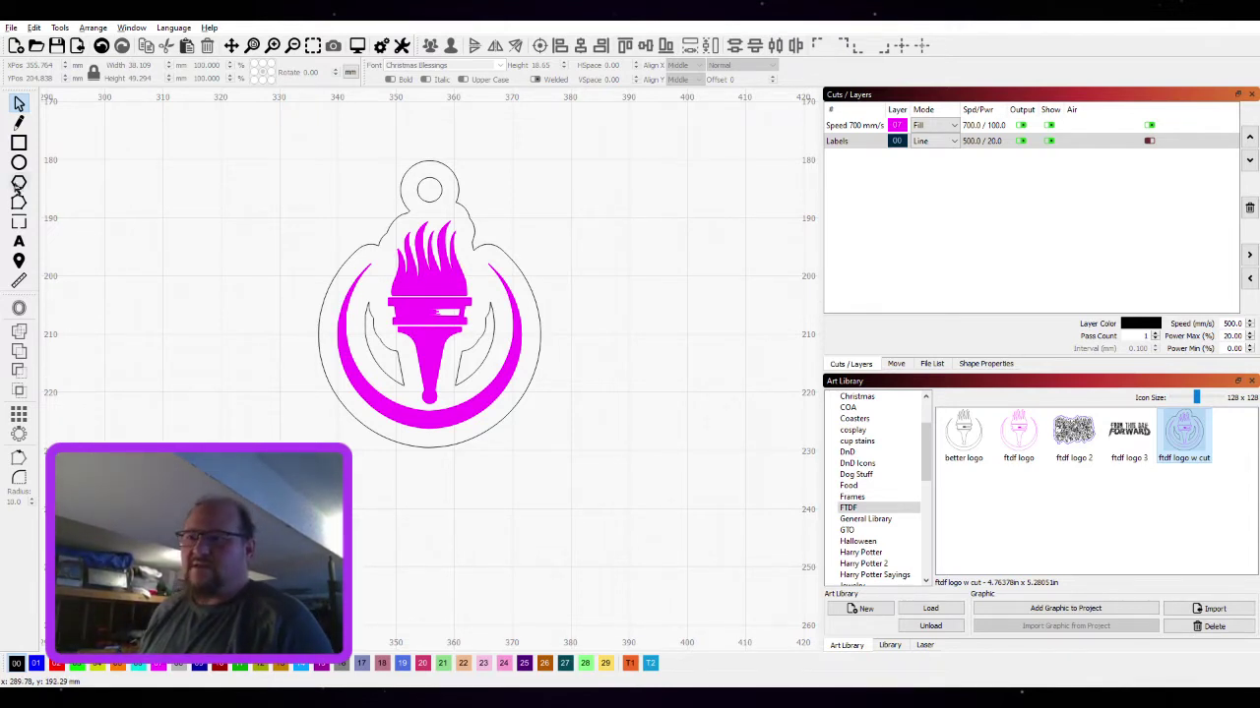
pyautogui.click(18, 162)
pyautogui.moveTo(100, 264); pyautogui.dragTo(197, 366)
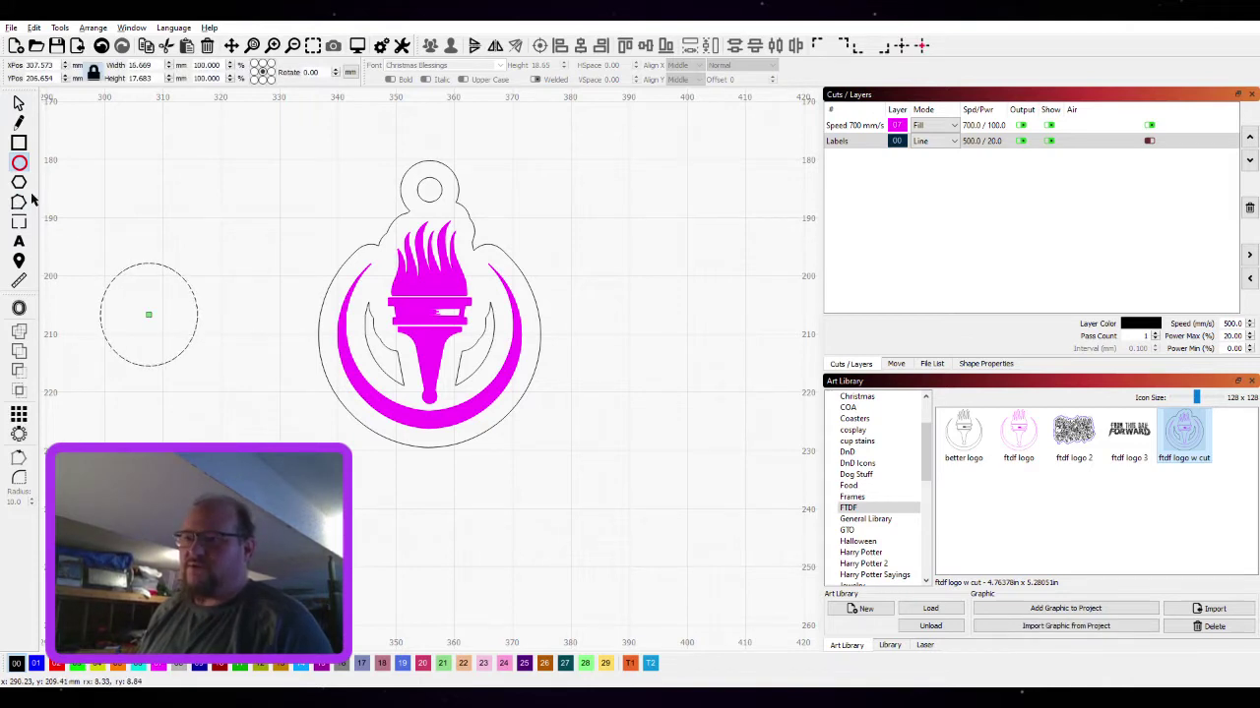
pyautogui.moveTo(157, 323); pyautogui.dragTo(217, 390)
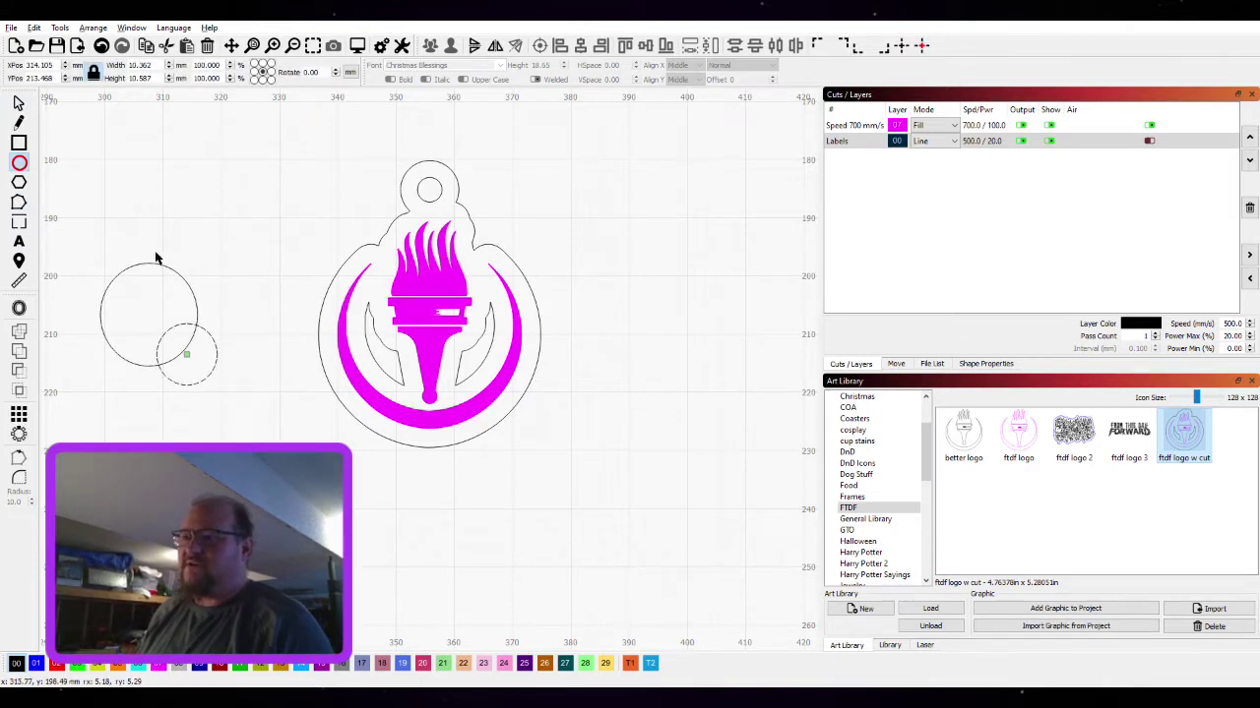
pyautogui.click(19, 103)
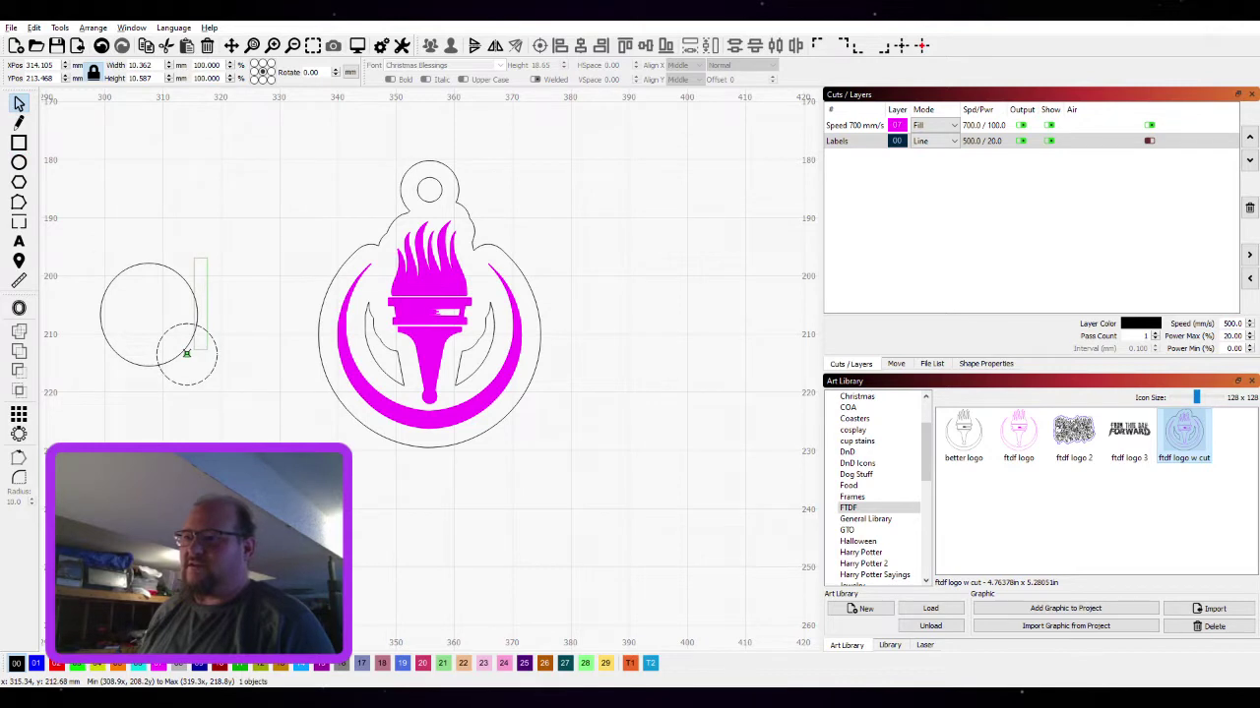
pyautogui.keyDown('shift'); pyautogui.click(186, 350); pyautogui.keyUp('shift')
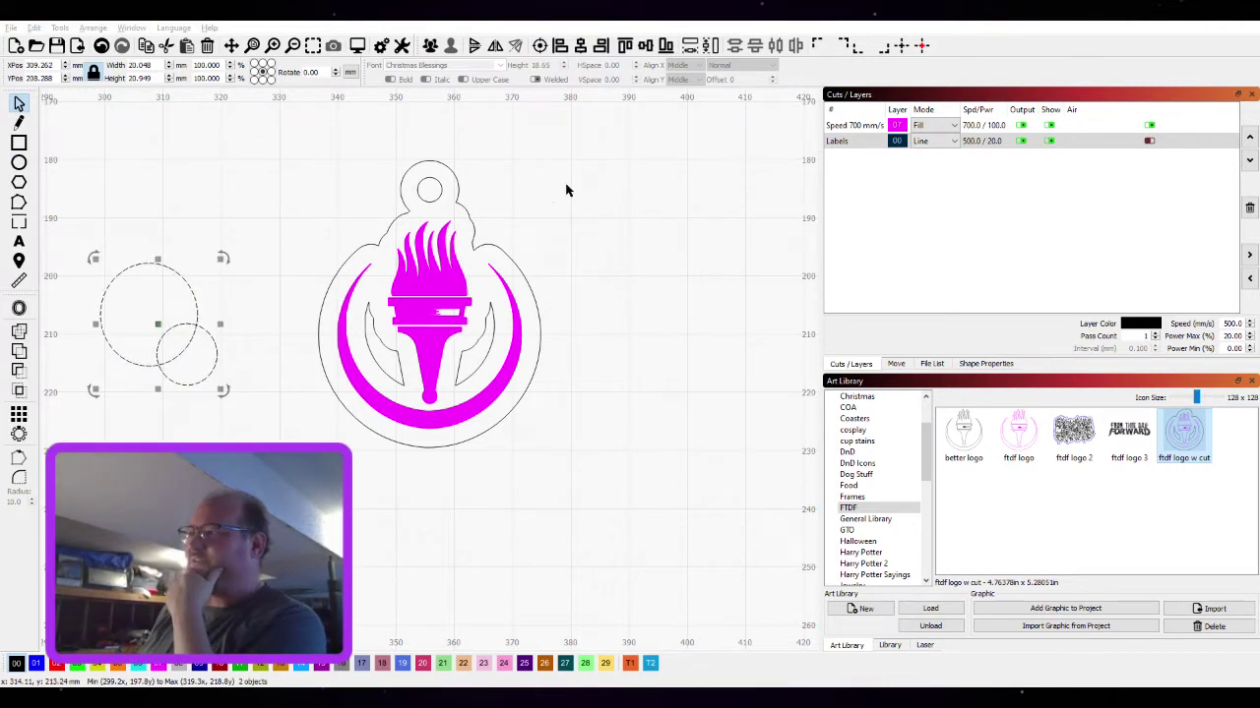
pyautogui.hotkey('ctrl', 'w')
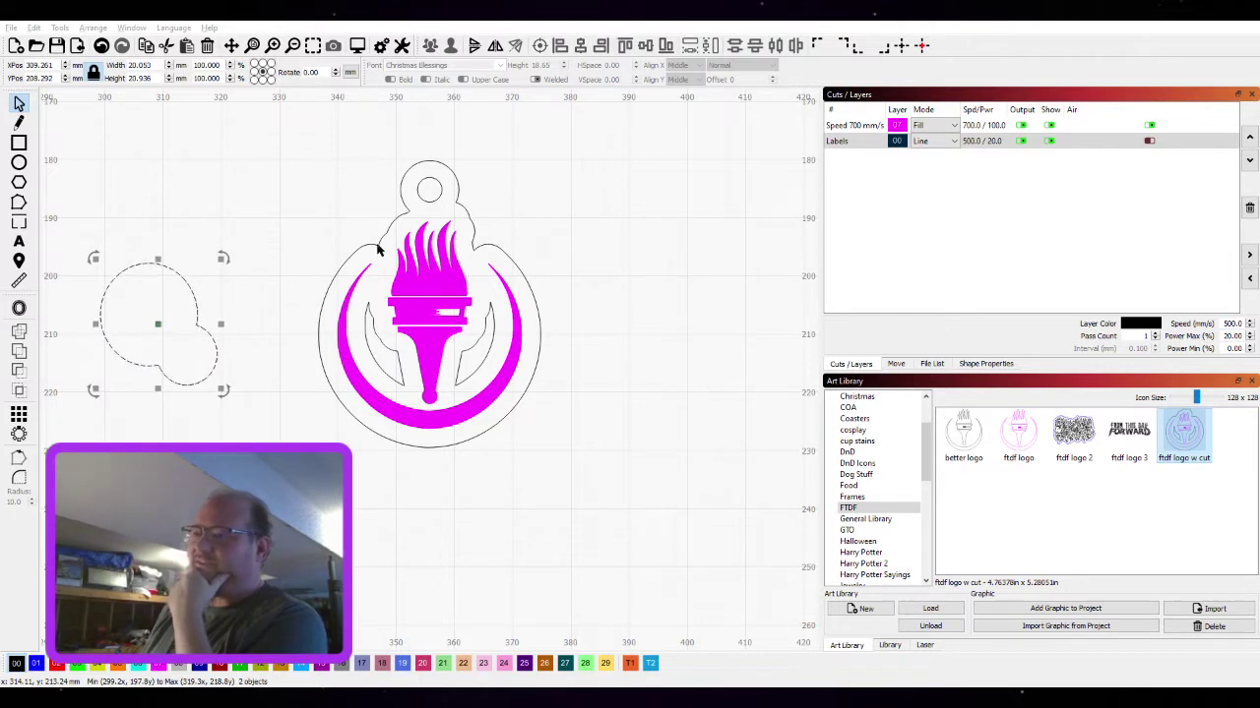
pyautogui.hotkey('alt', '*')
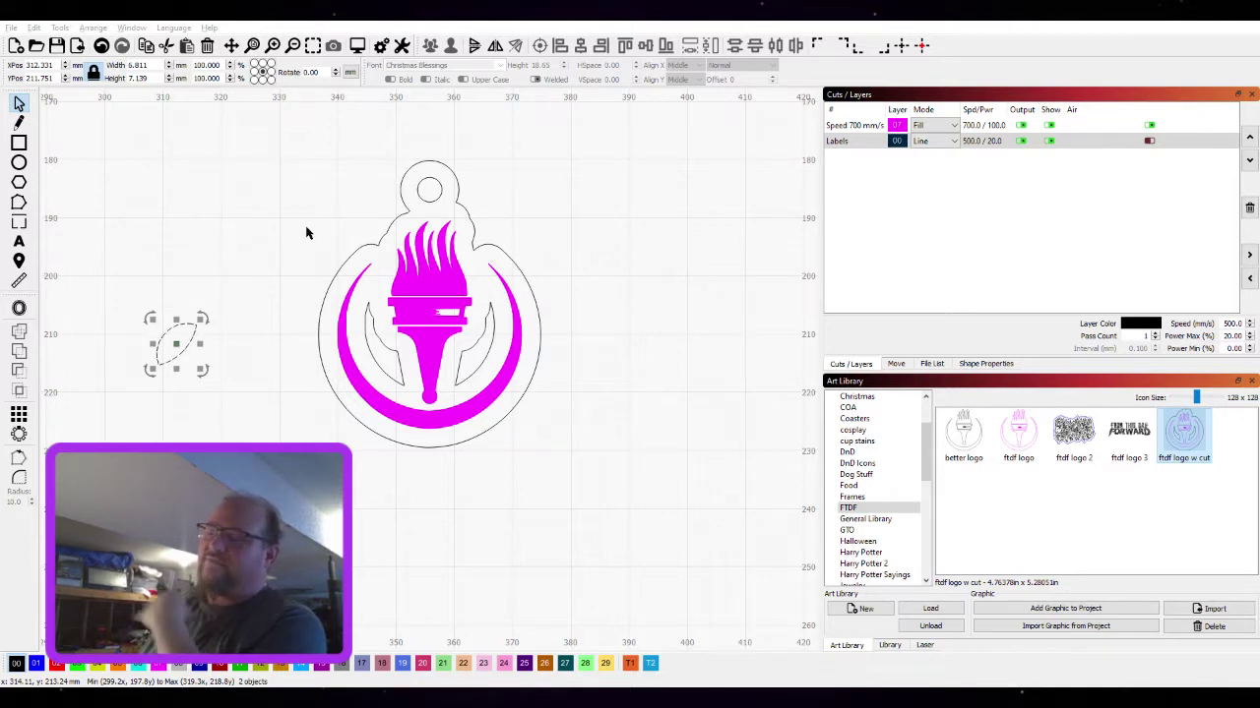
pyautogui.hotkey('ctrl', 'z')
pyautogui.hotkey('alt', '-')
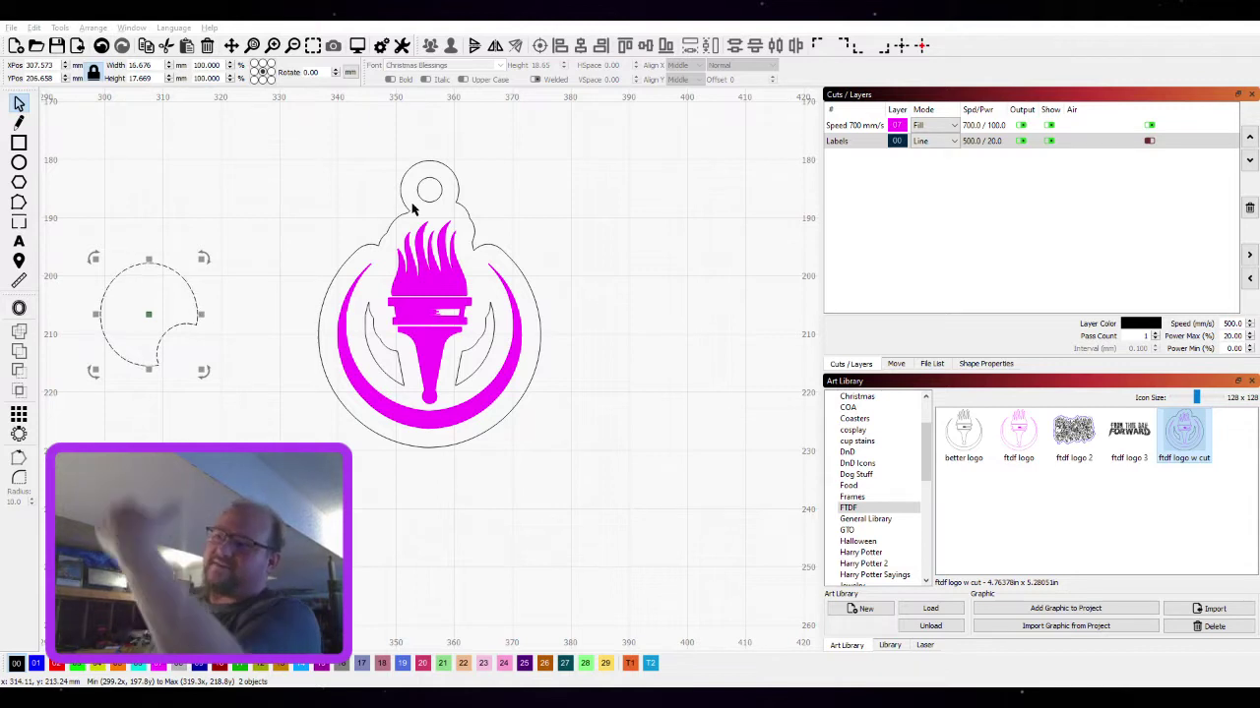
pyautogui.hotkey('ctrl', 'z')
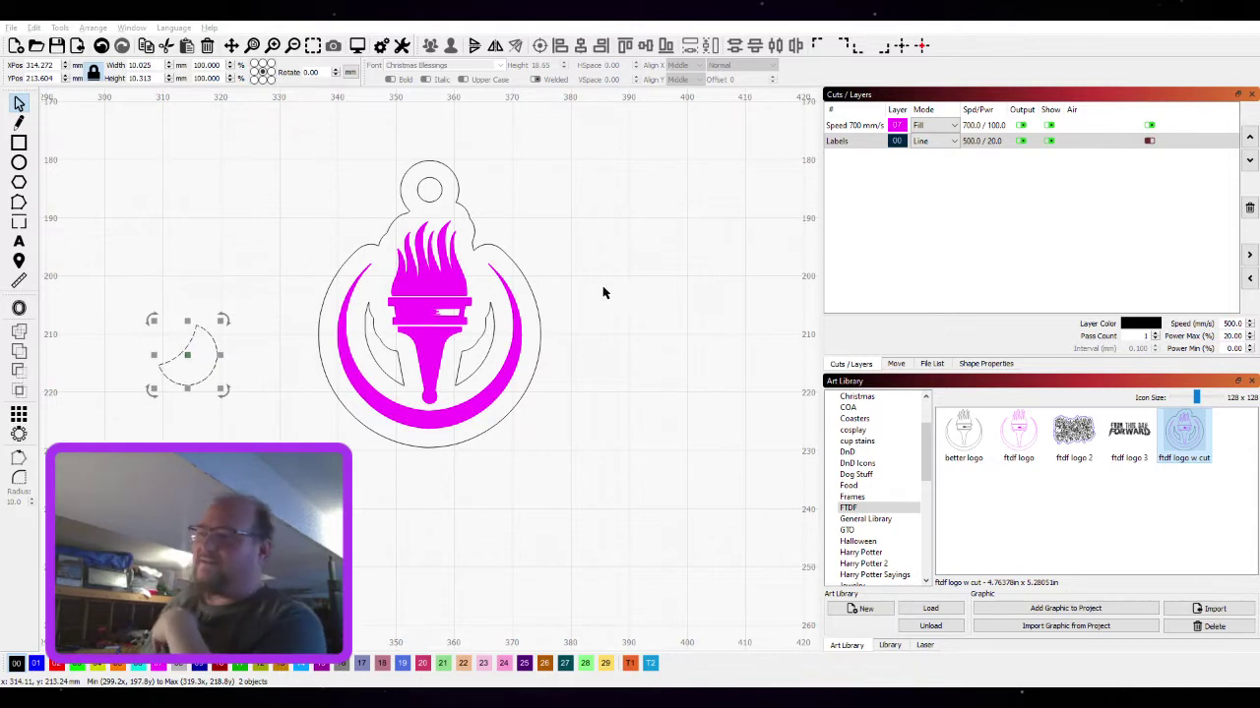
pyautogui.hotkey('ctrl', 'z')
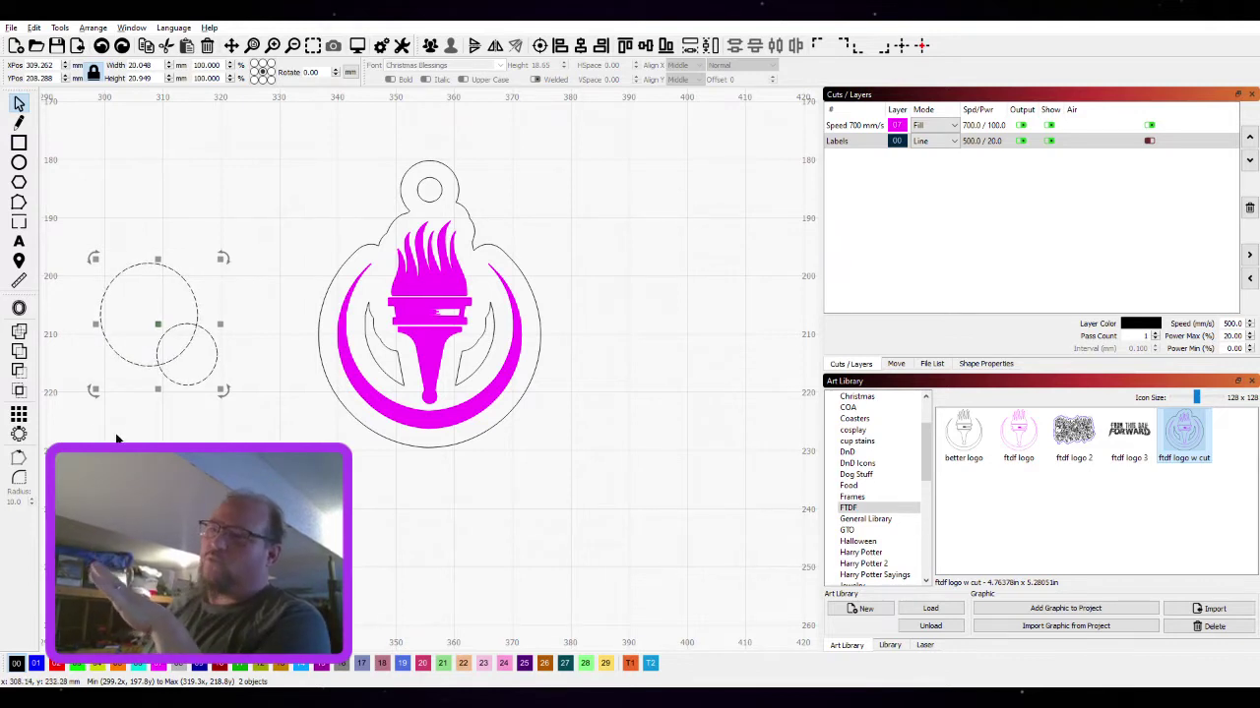
pyautogui.click(19, 332)
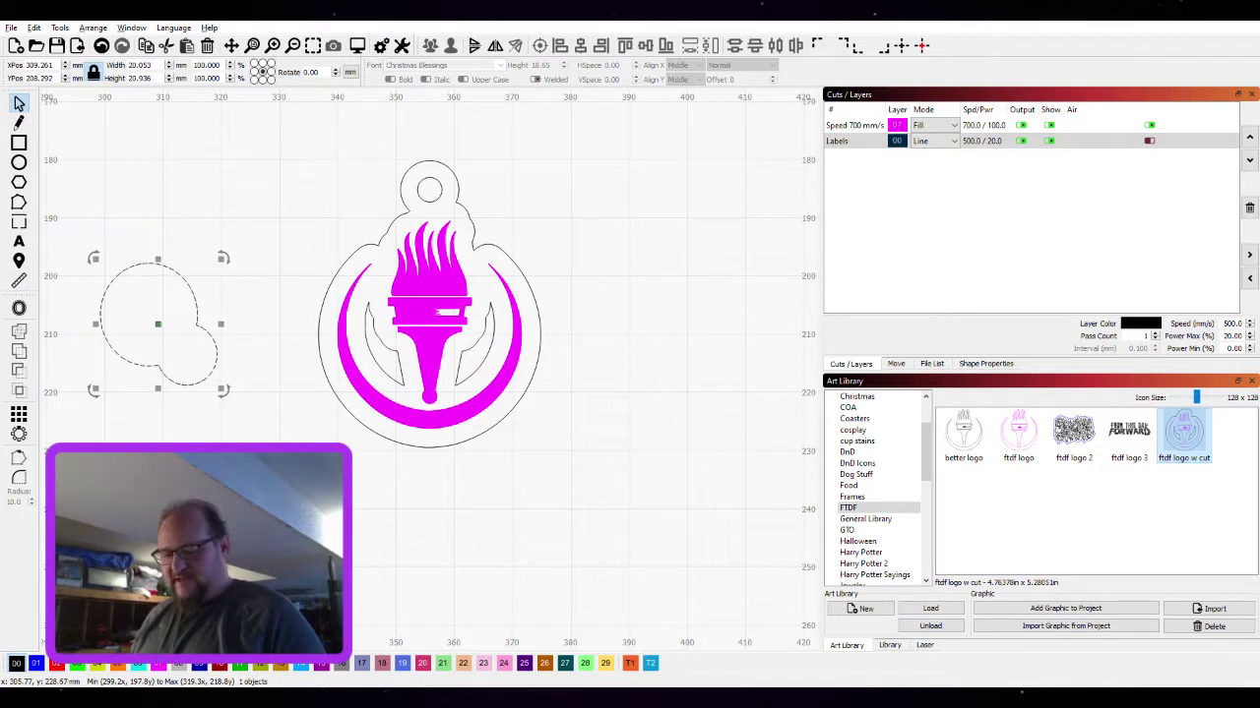
pyautogui.hotkey('ctrl', 'z')
pyautogui.moveTo(237, 224); pyautogui.dragTo(185, 372)
pyautogui.press('Delete')
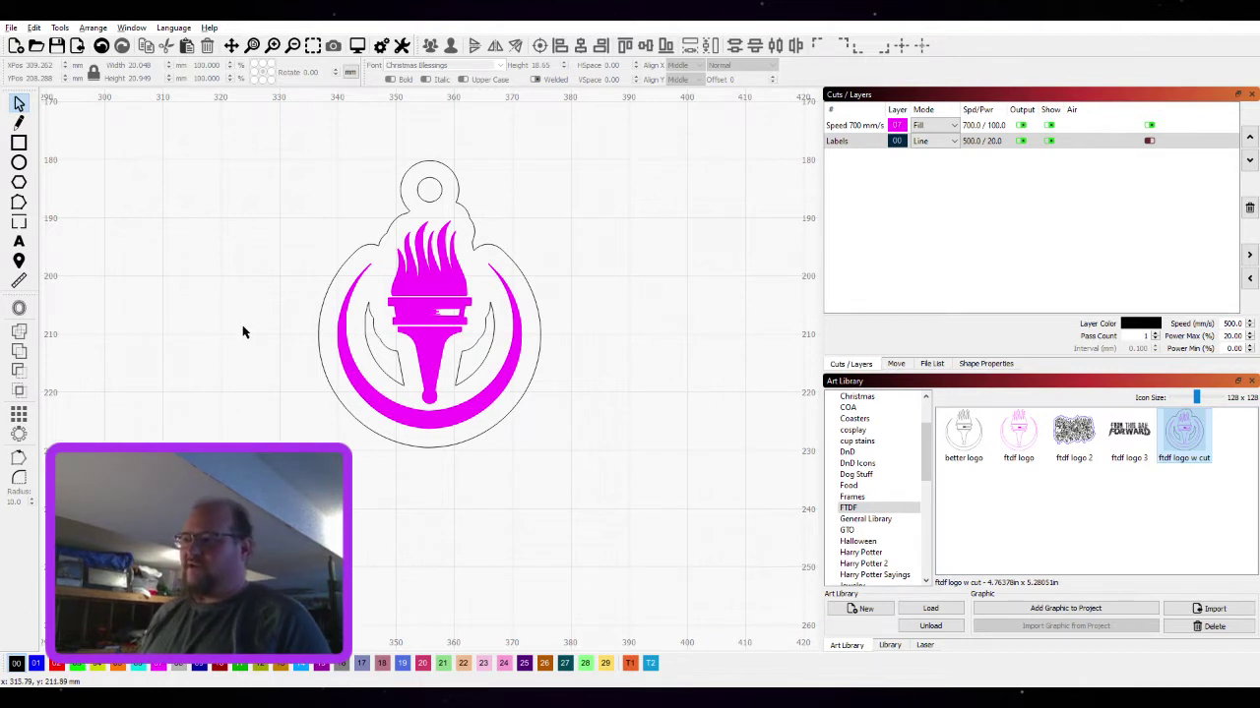
# Select the Speed 700 mm/s fill layer and bring up the Library's Acrylic (no thickness) Engrave presets
pyautogui.scroll(-2, 392, 421)
pyautogui.scroll(1, 466, 414)
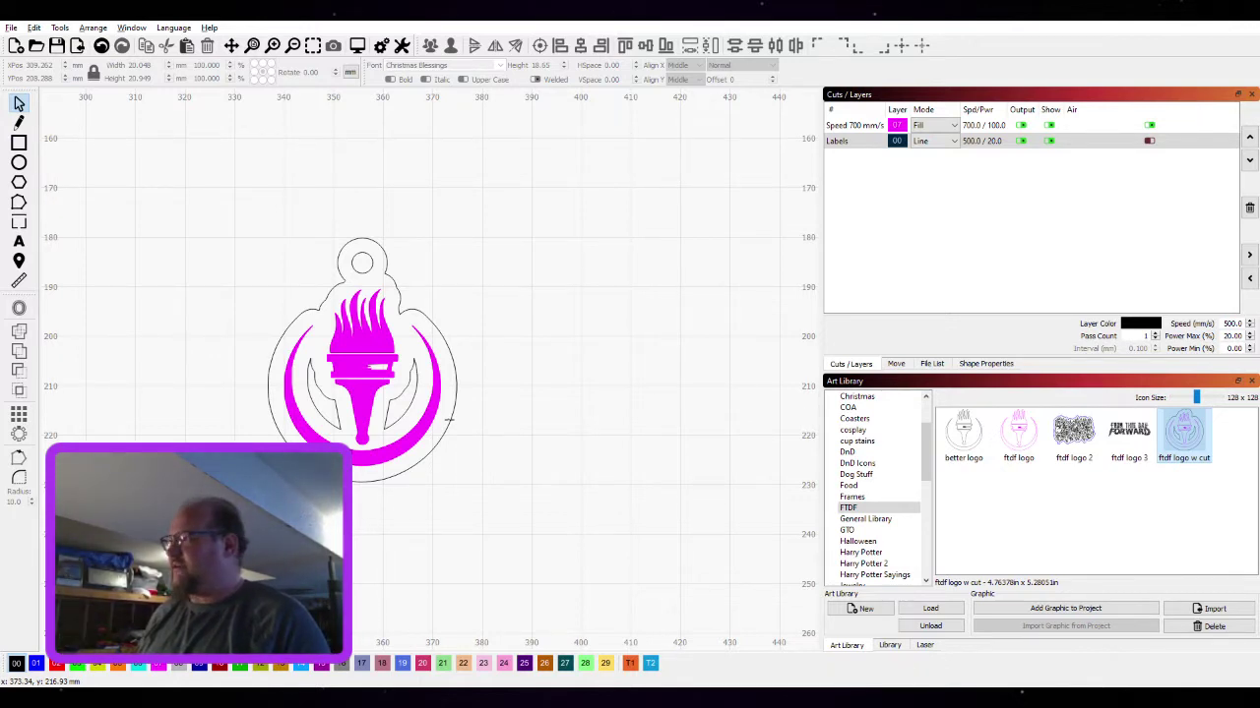
pyautogui.click(852, 126)
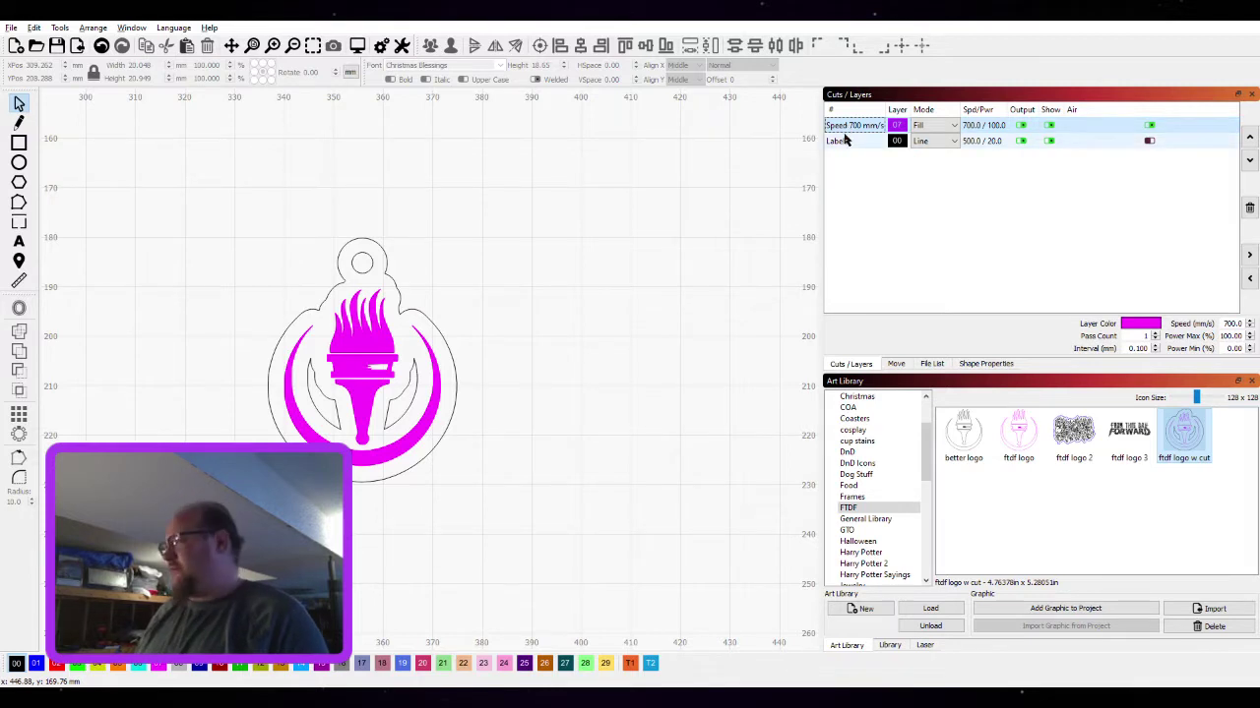
pyautogui.click(893, 646)
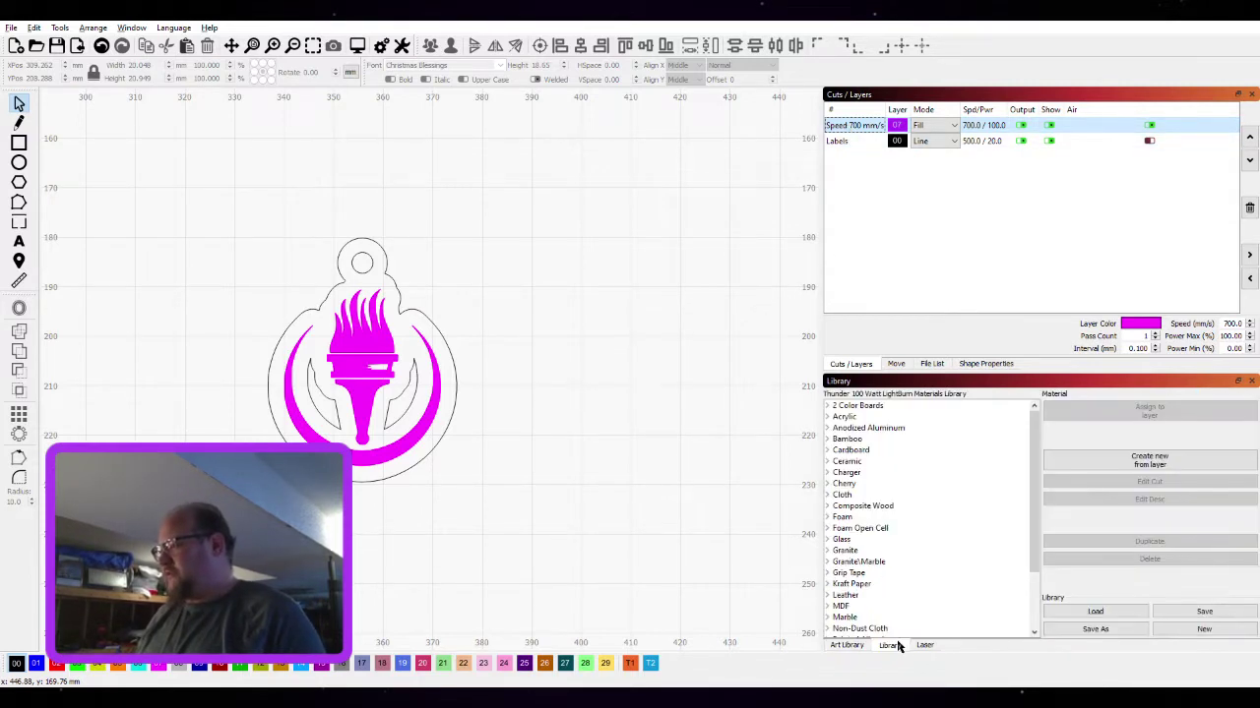
pyautogui.click(857, 417)
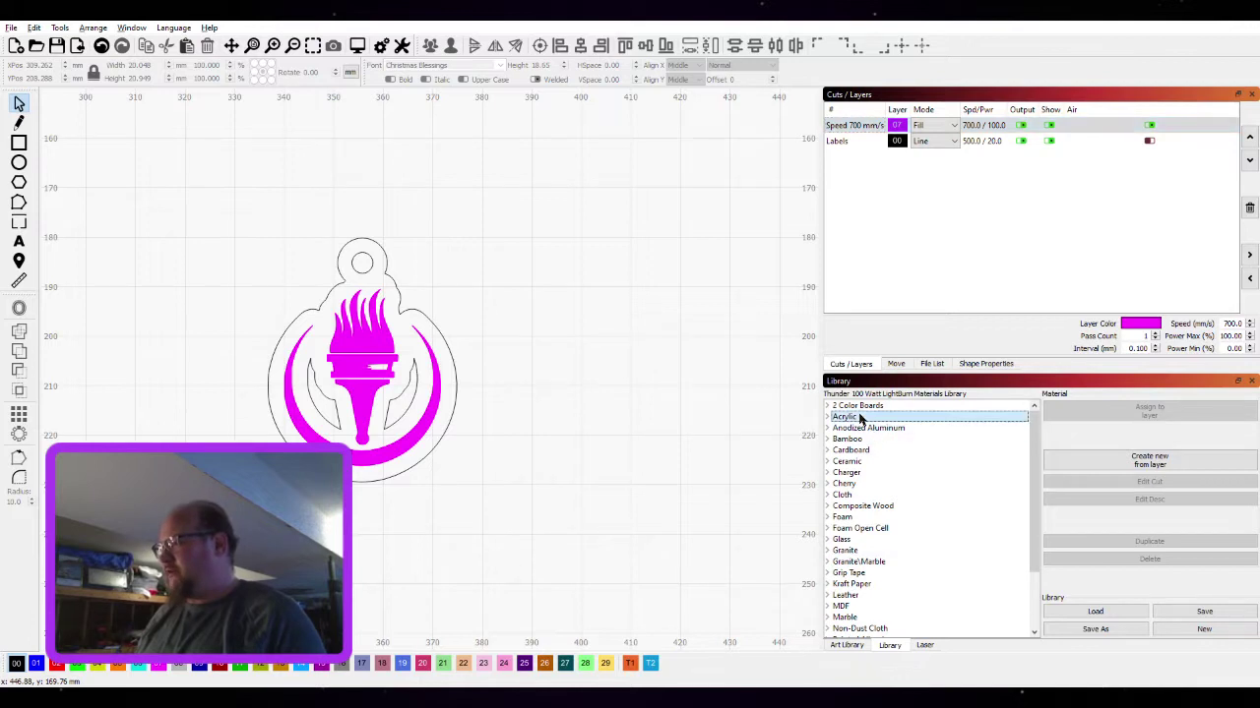
pyautogui.doubleClick(859, 417)
pyautogui.click(883, 430)
# Assign the Acrylic Engrave preset (500/20) to the fill layer
pyautogui.doubleClick(883, 430)
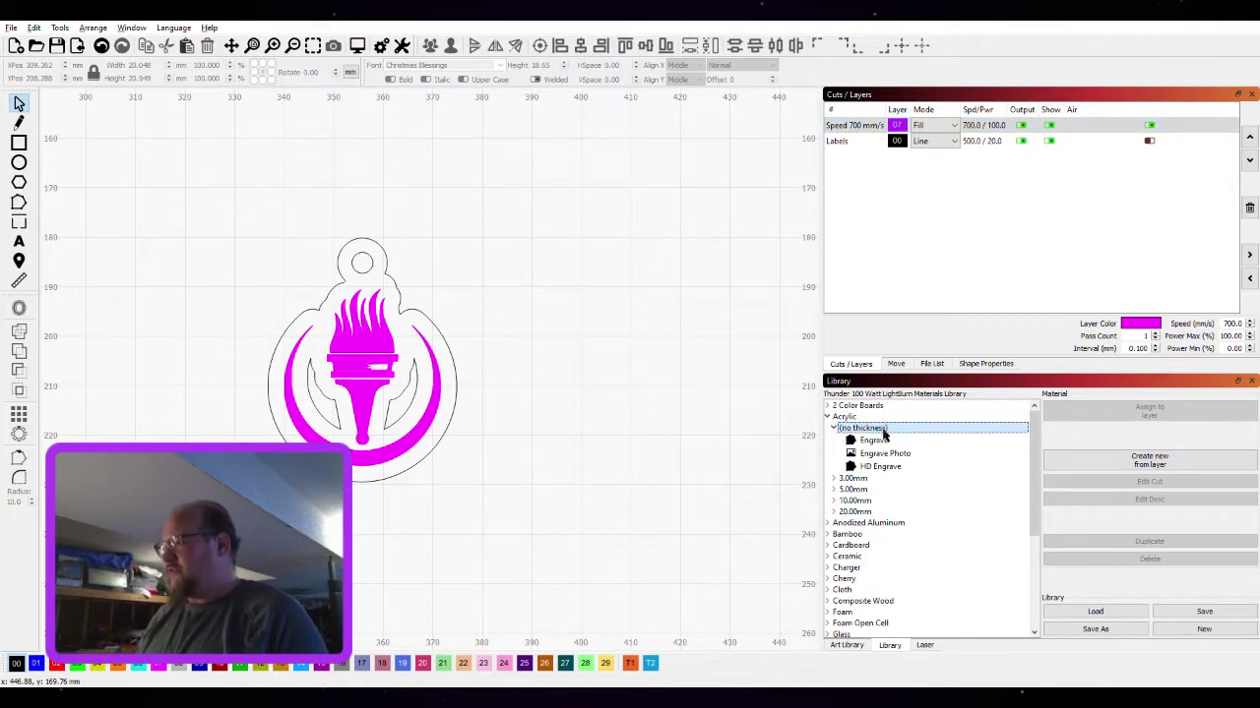
pyautogui.click(870, 443)
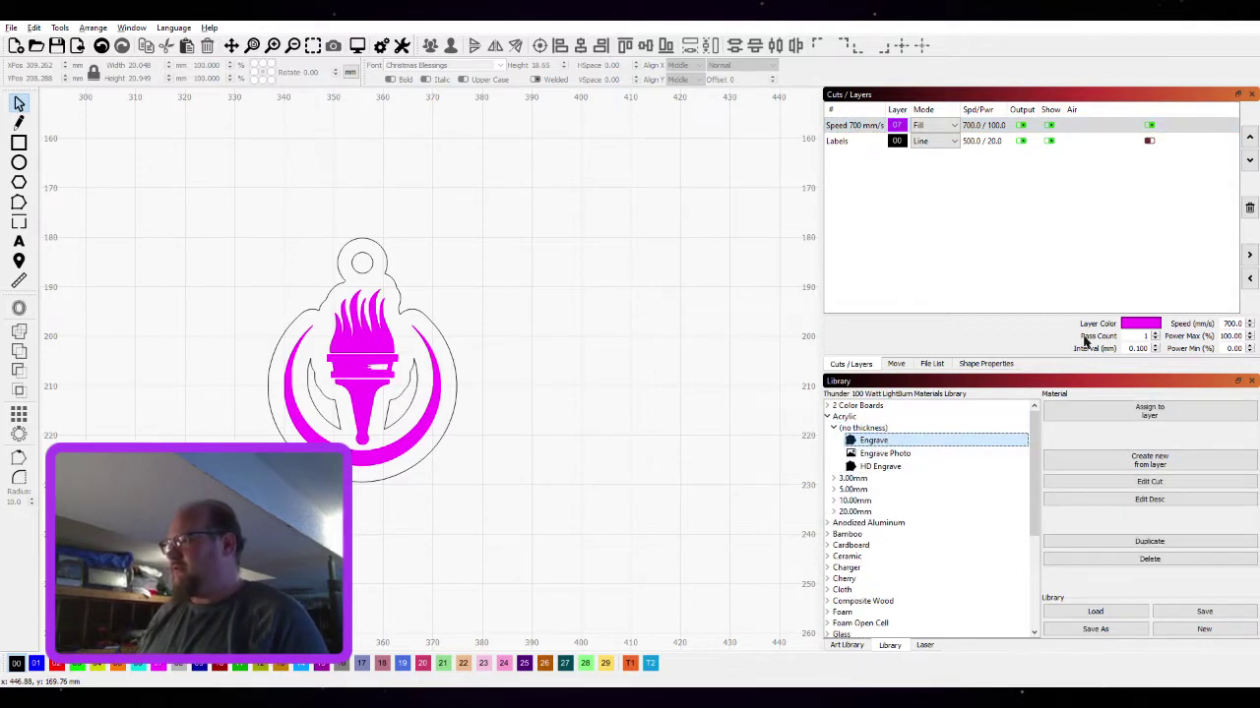
pyautogui.click(1147, 410)
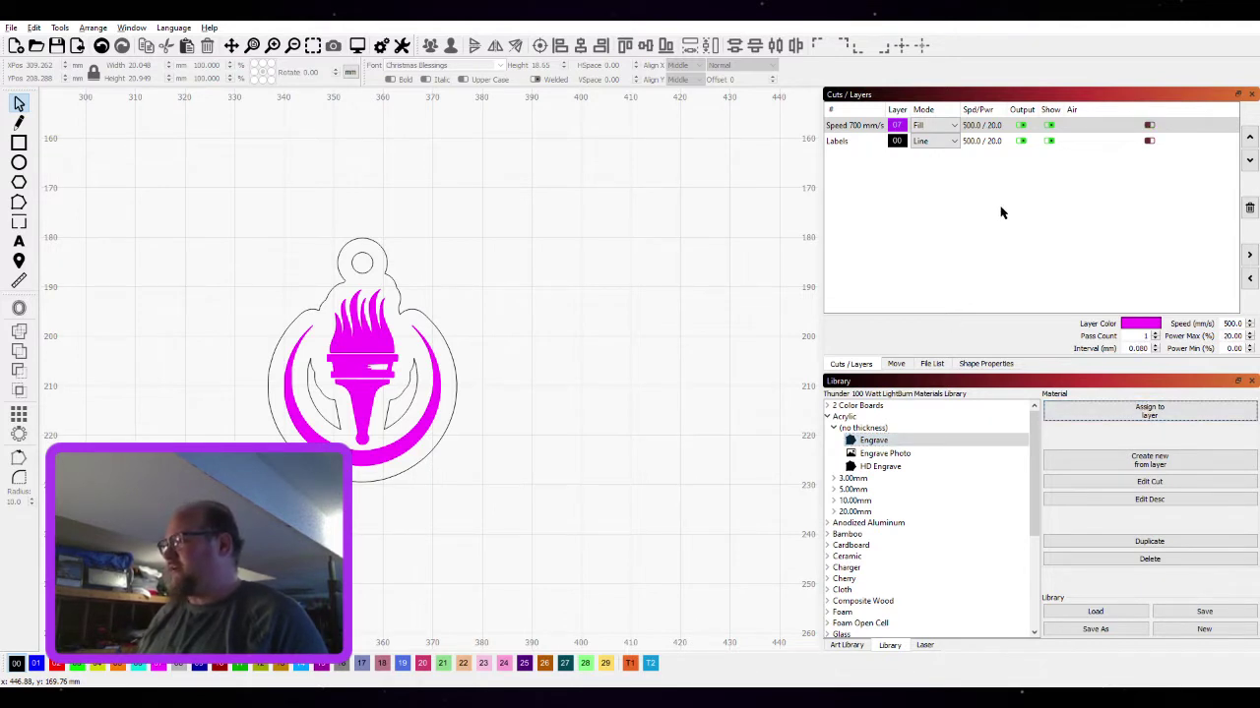
# Give the Labels layer the 3.00mm Acrylic Cut preset, air off, and speed 20
pyautogui.doubleClick(852, 479)
pyautogui.click(866, 490)
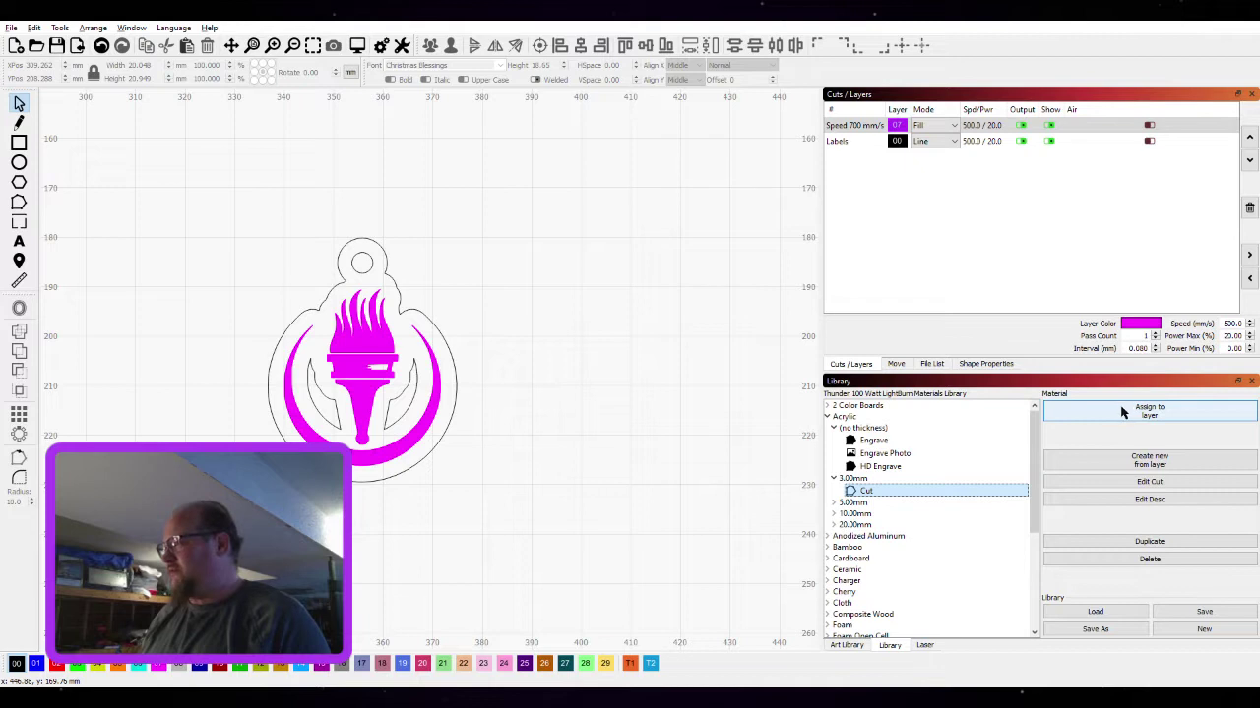
pyautogui.click(989, 141)
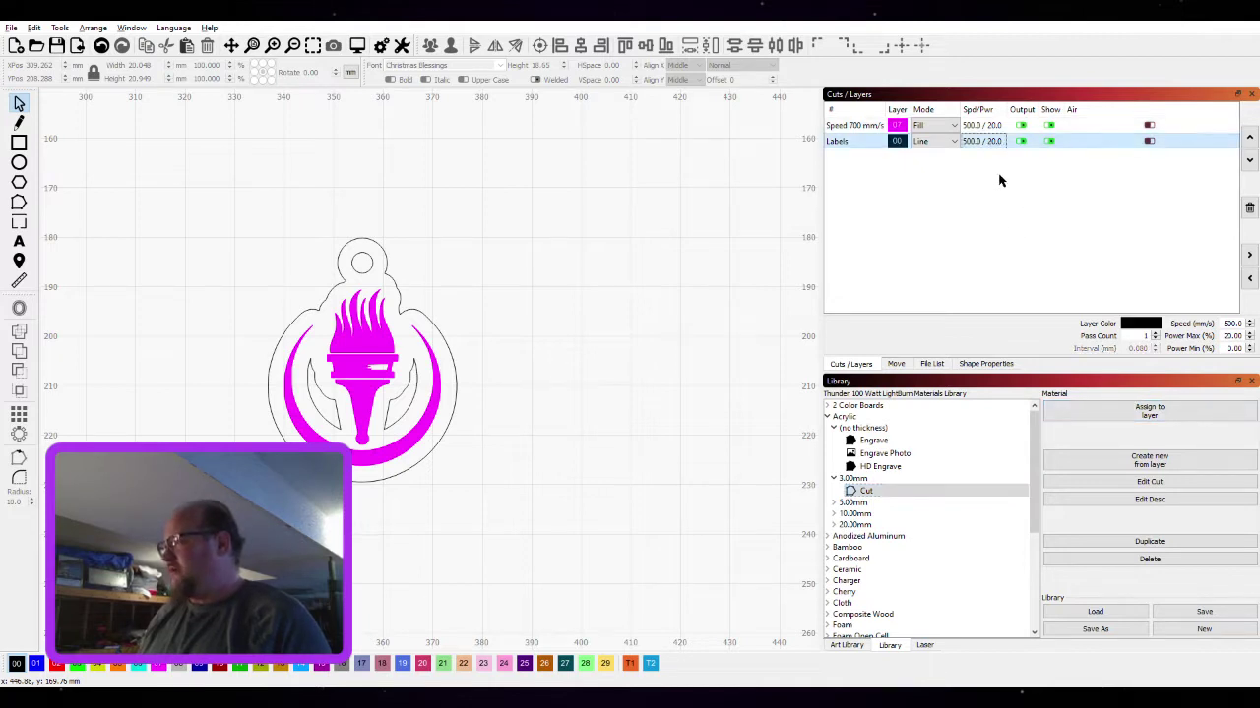
pyautogui.click(1152, 415)
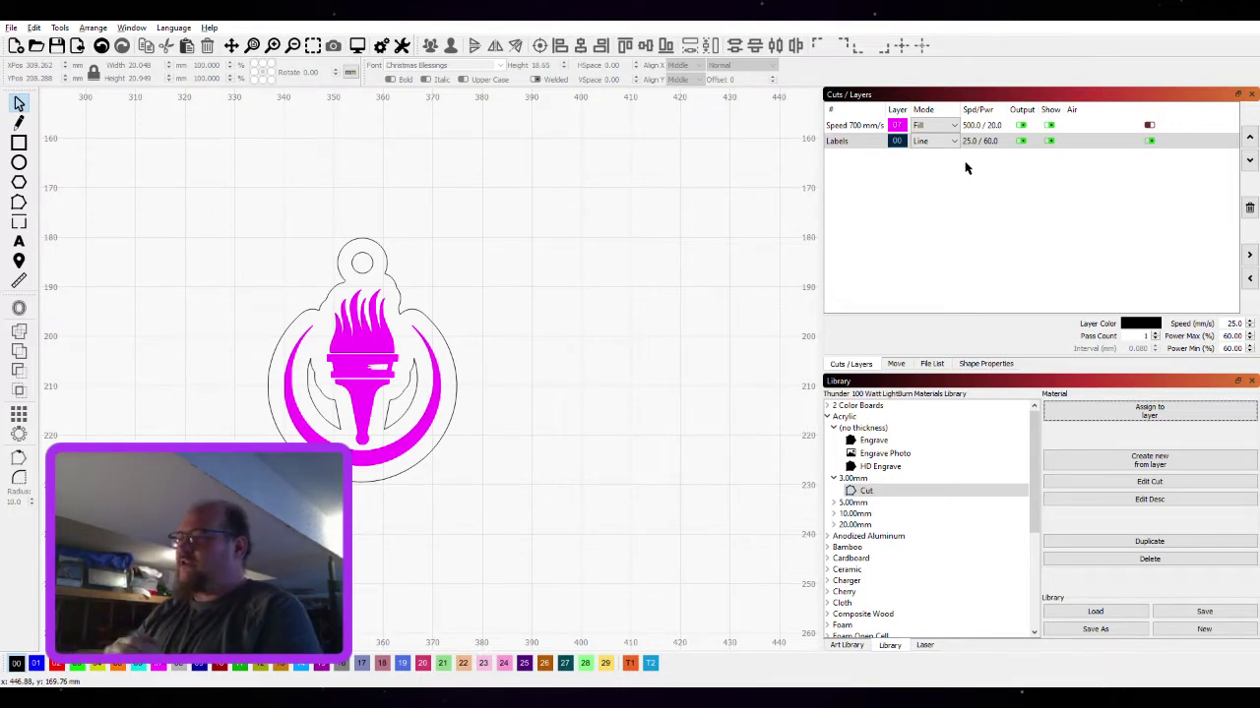
pyautogui.click(1149, 141)
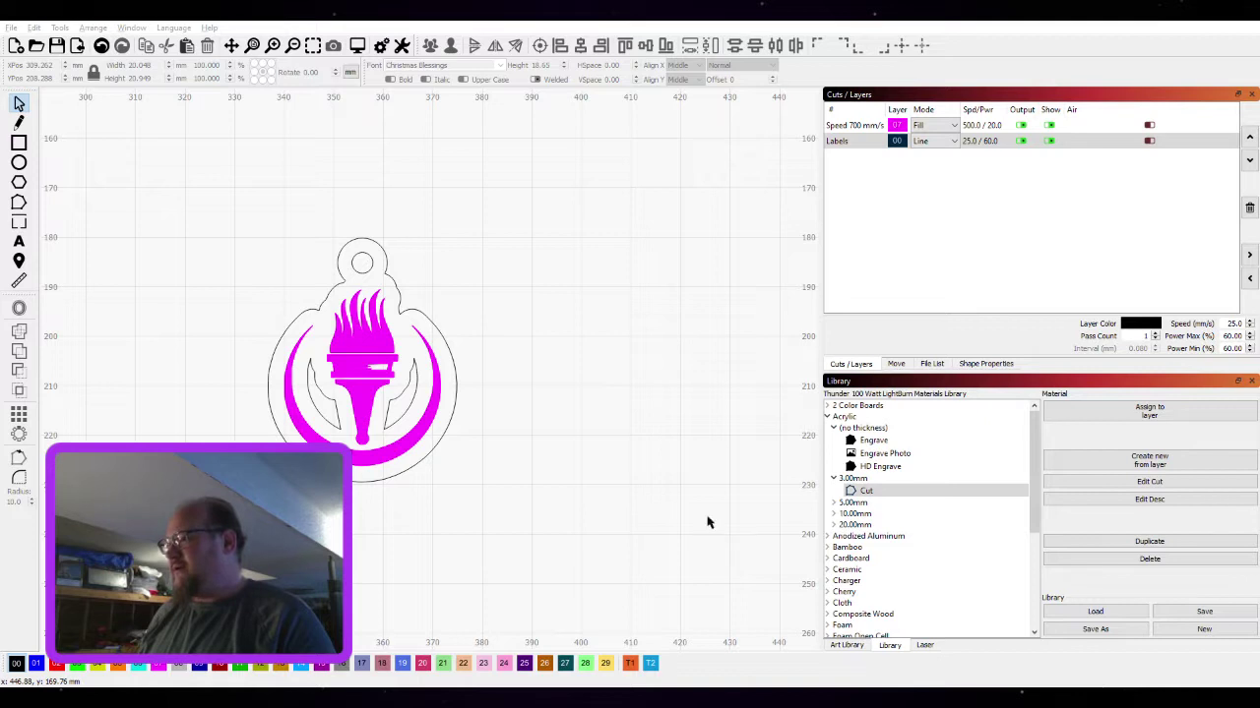
pyautogui.click(974, 240)
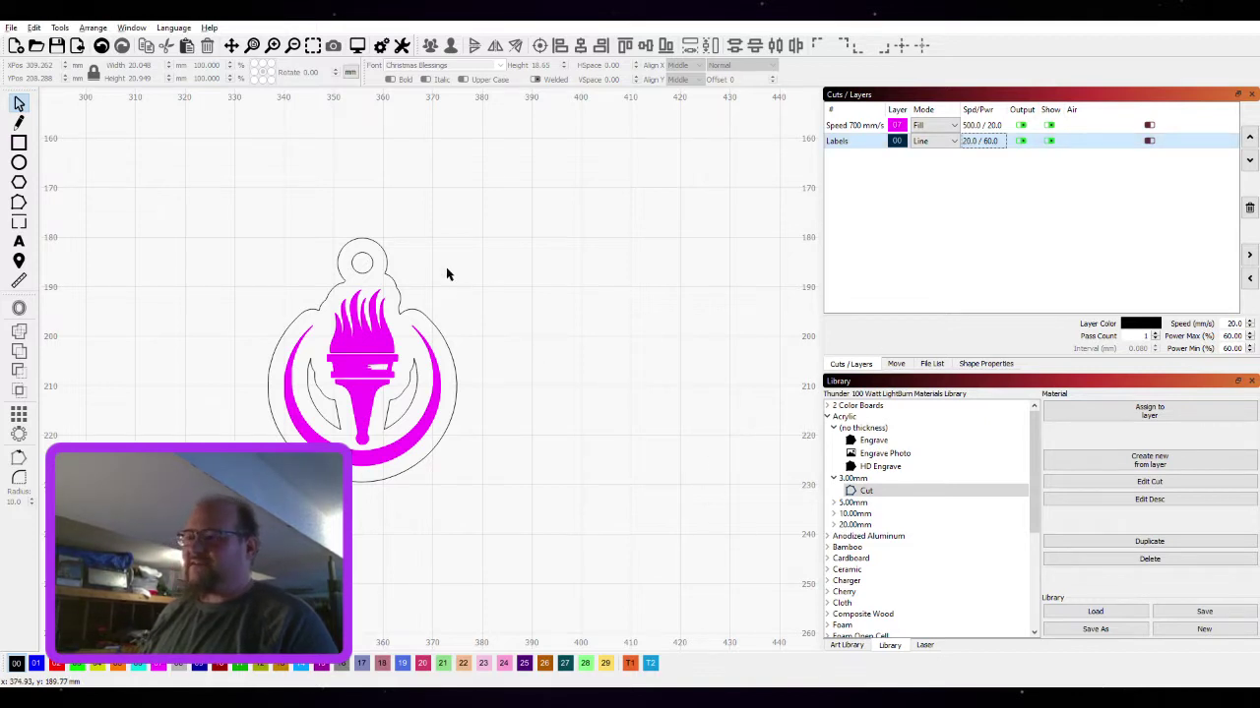
pyautogui.scroll(-6, 458, 300)
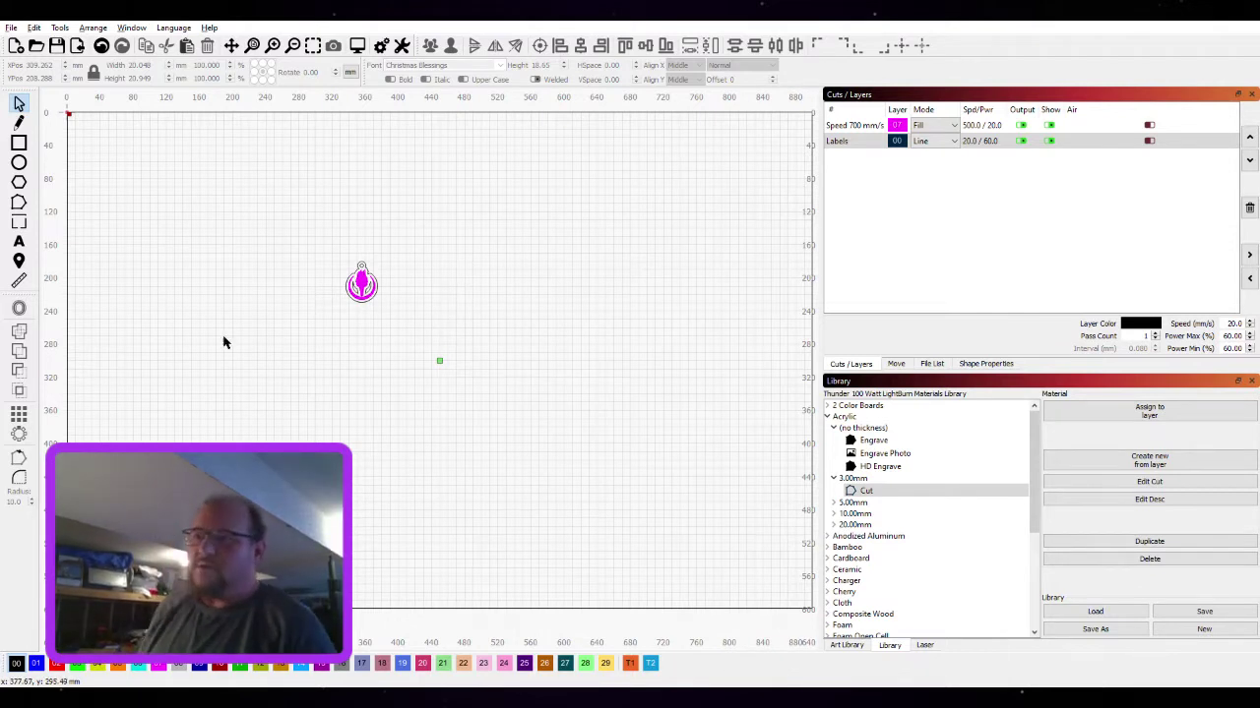
# Draw a rectangle on the T1 layer and size it 12 × 12 in with units in inches
pyautogui.click(17, 144)
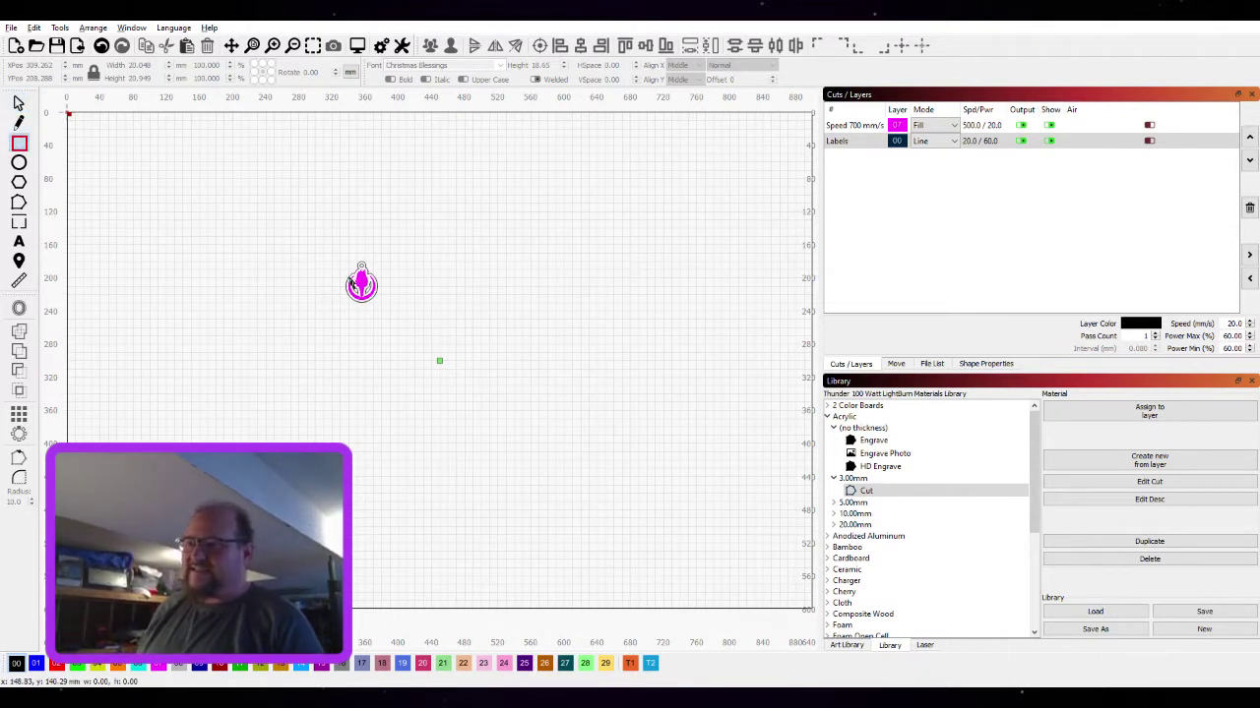
pyautogui.moveTo(461, 218); pyautogui.dragTo(580, 315)
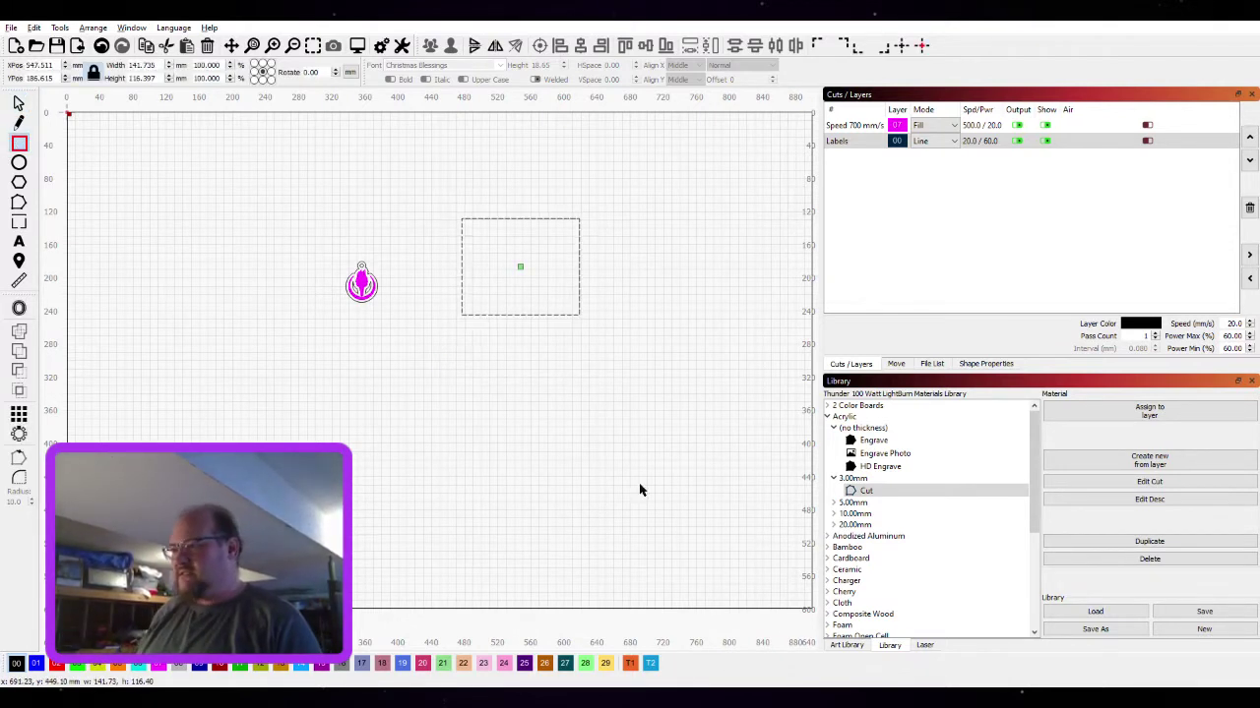
pyautogui.click(631, 664)
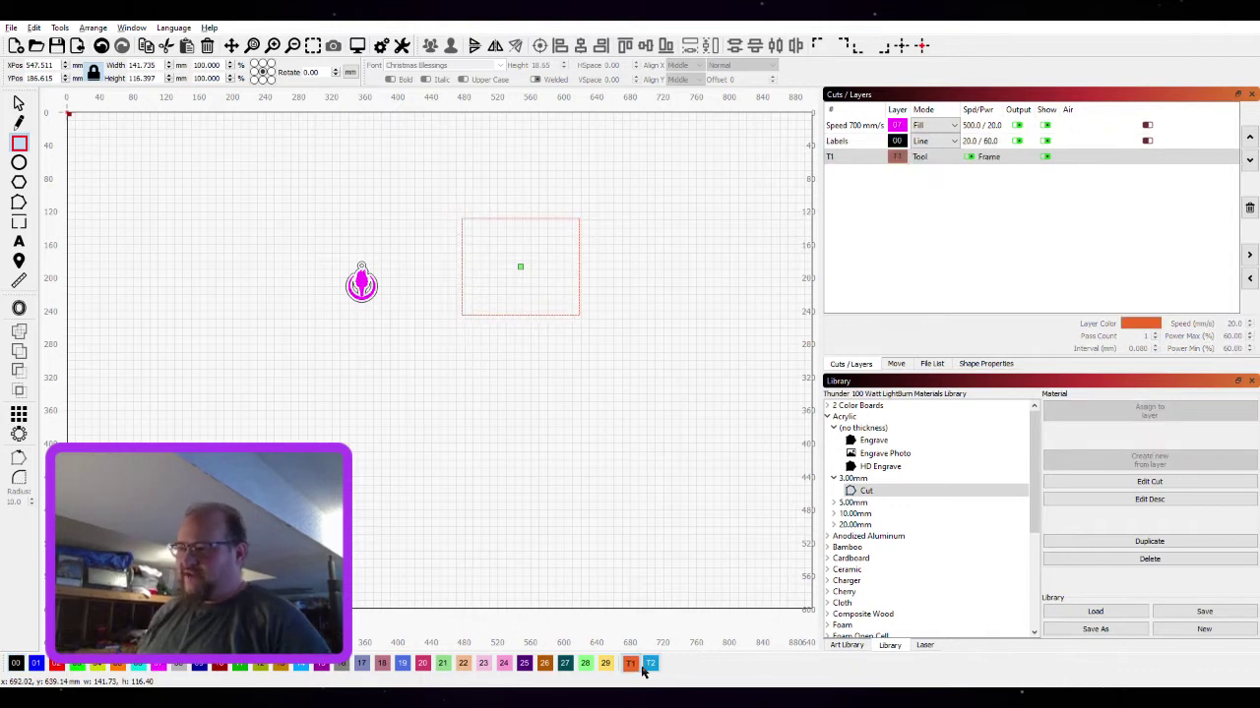
pyautogui.click(348, 73)
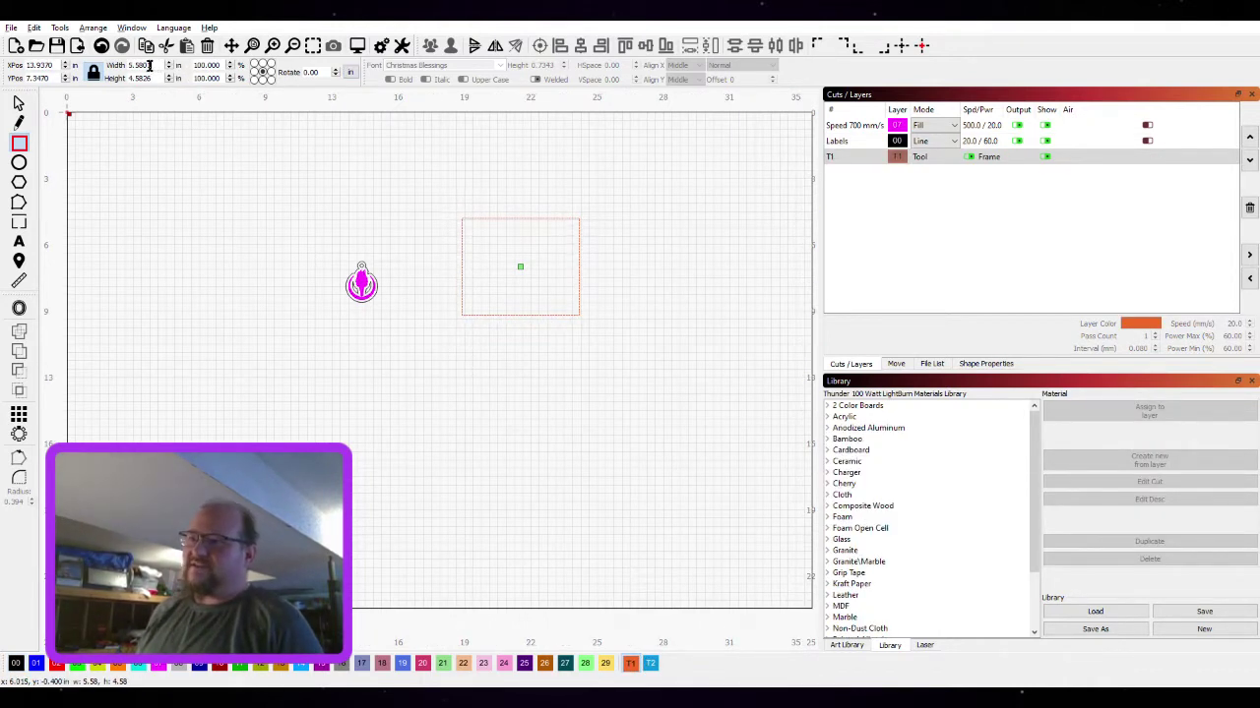
pyautogui.write('12')
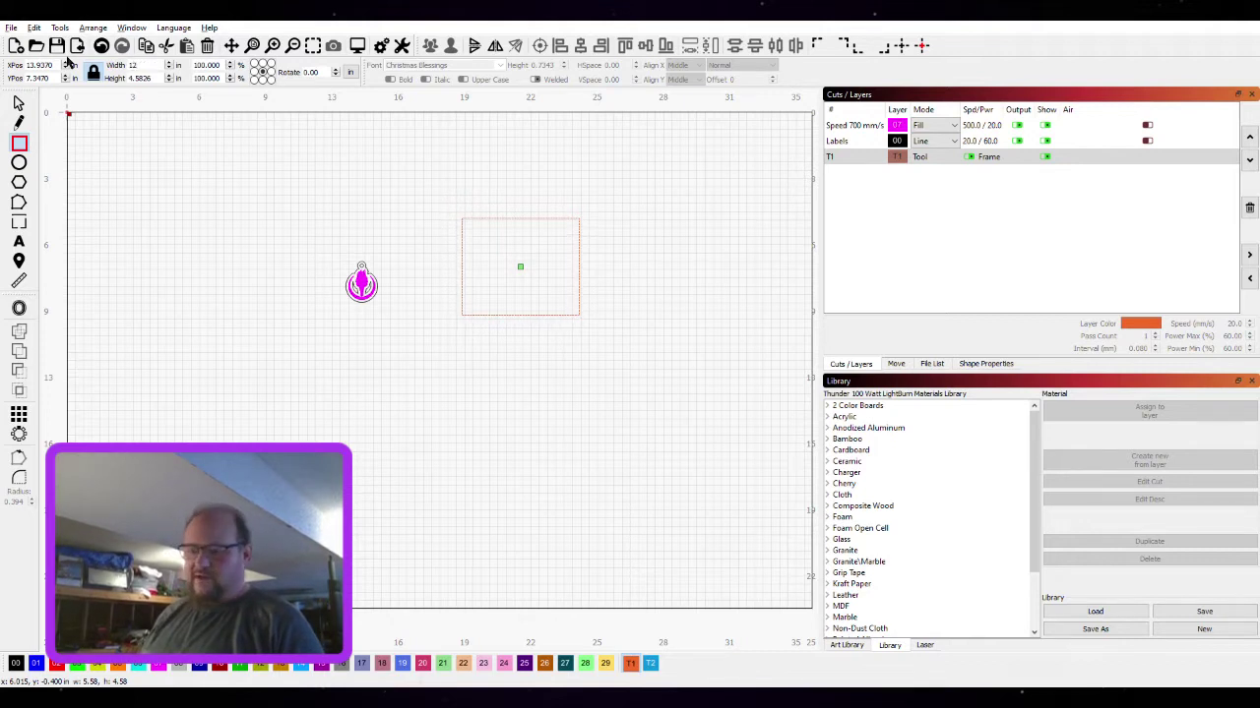
pyautogui.press('Tab')
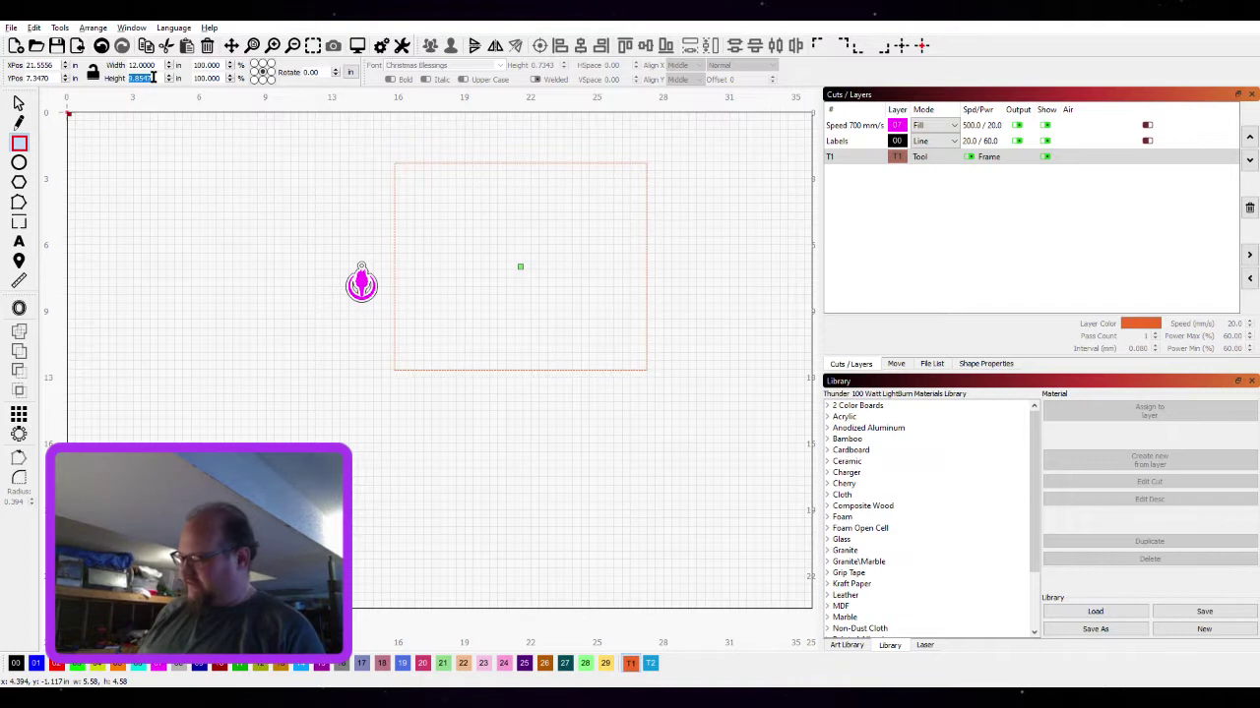
pyautogui.write('12')
pyautogui.press('Tab')
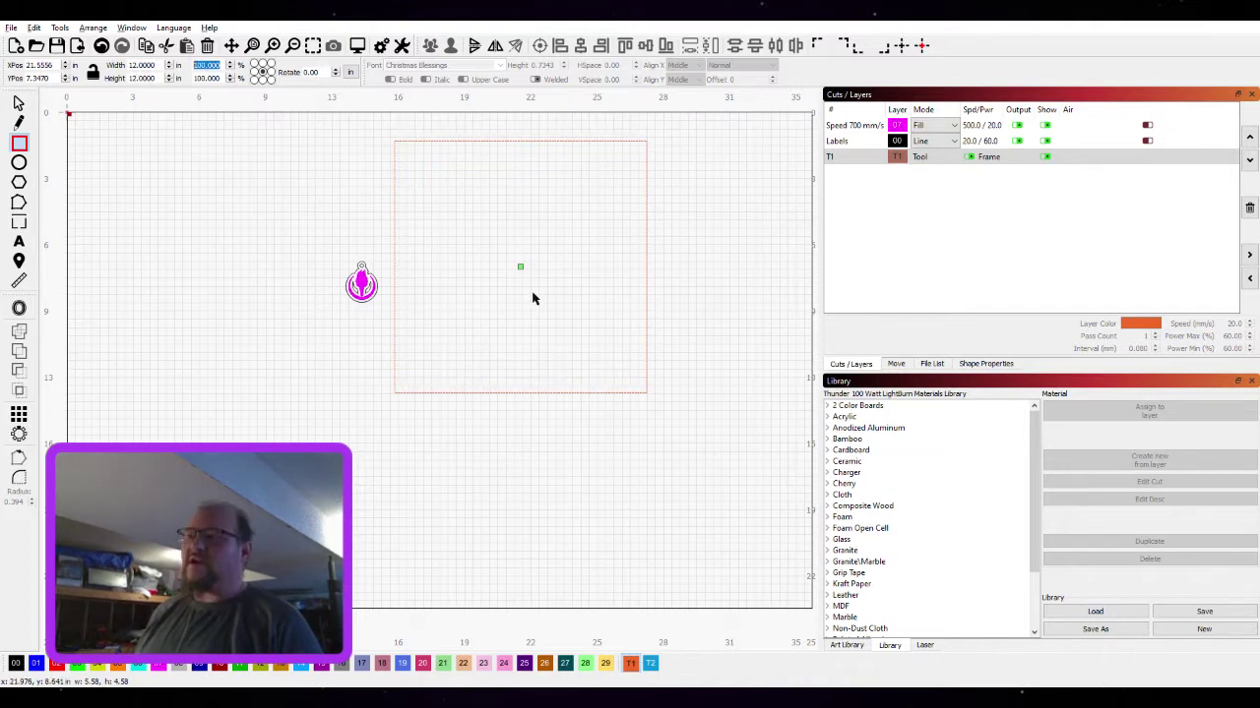
# Make a ratio-locked 12 × 12 in rectangle left of the logo and delete the right-hand one
pyautogui.moveTo(135, 208); pyautogui.dragTo(230, 374)
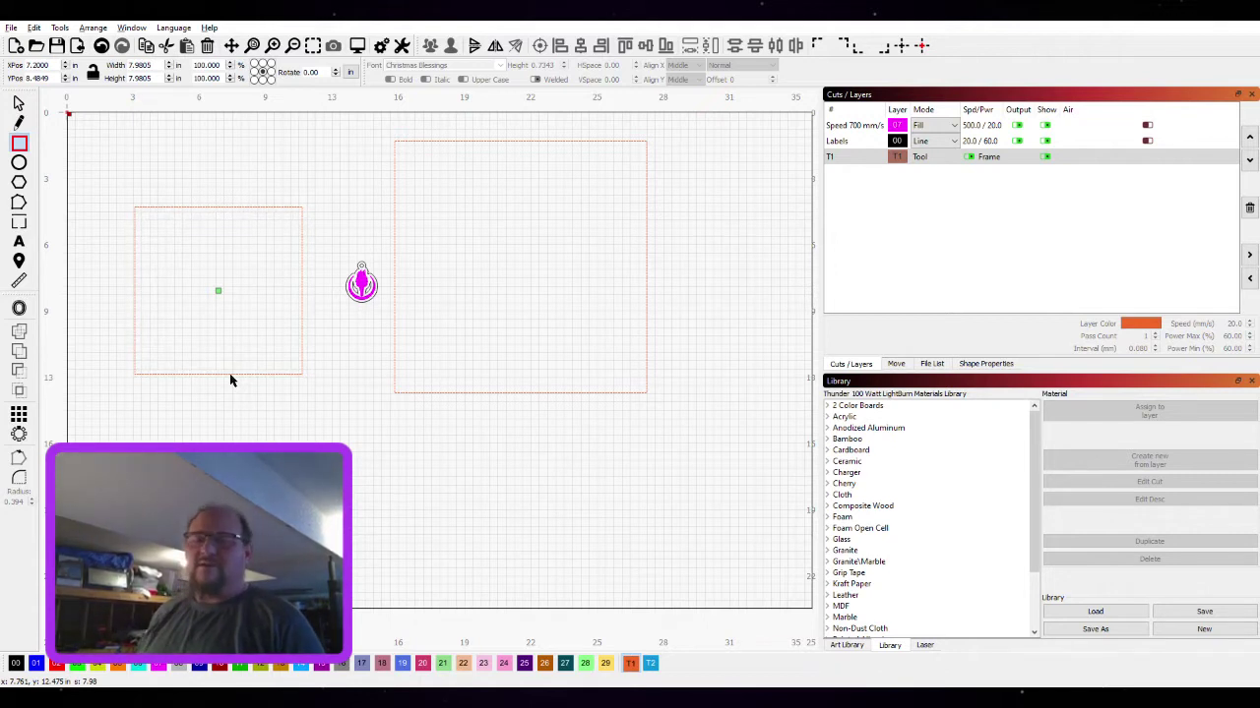
pyautogui.click(93, 72)
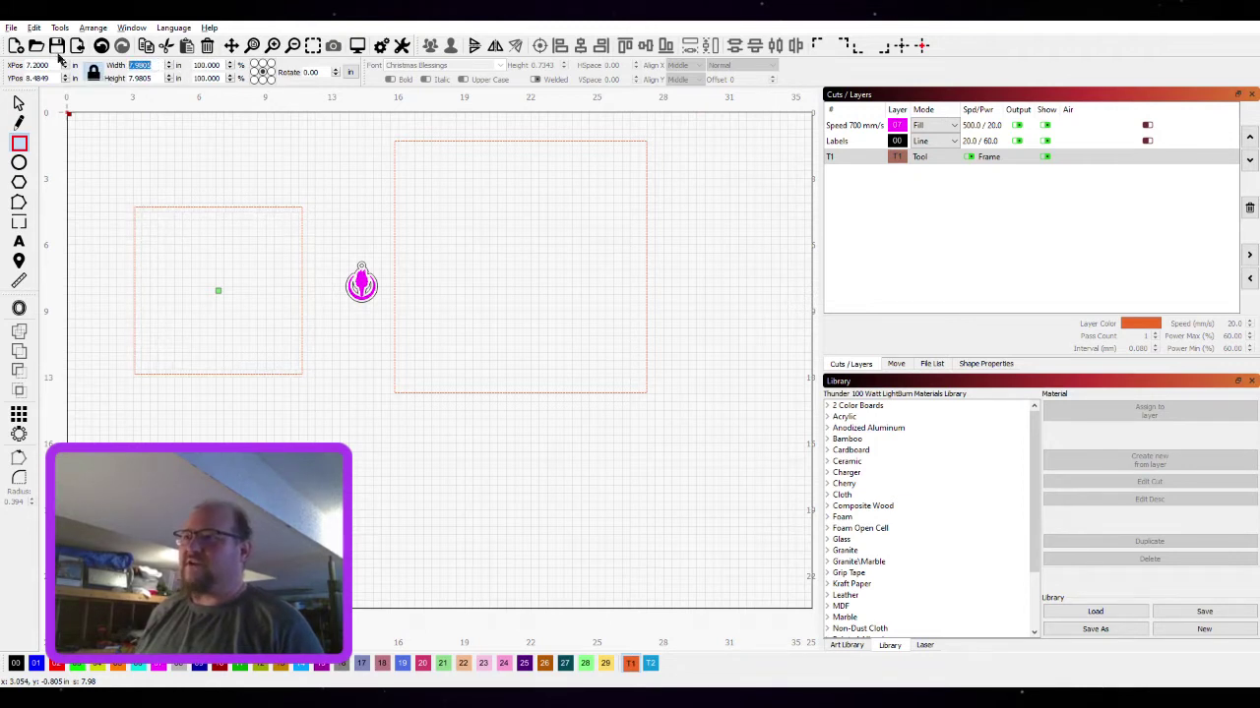
pyautogui.write('12')
pyautogui.press('Return')
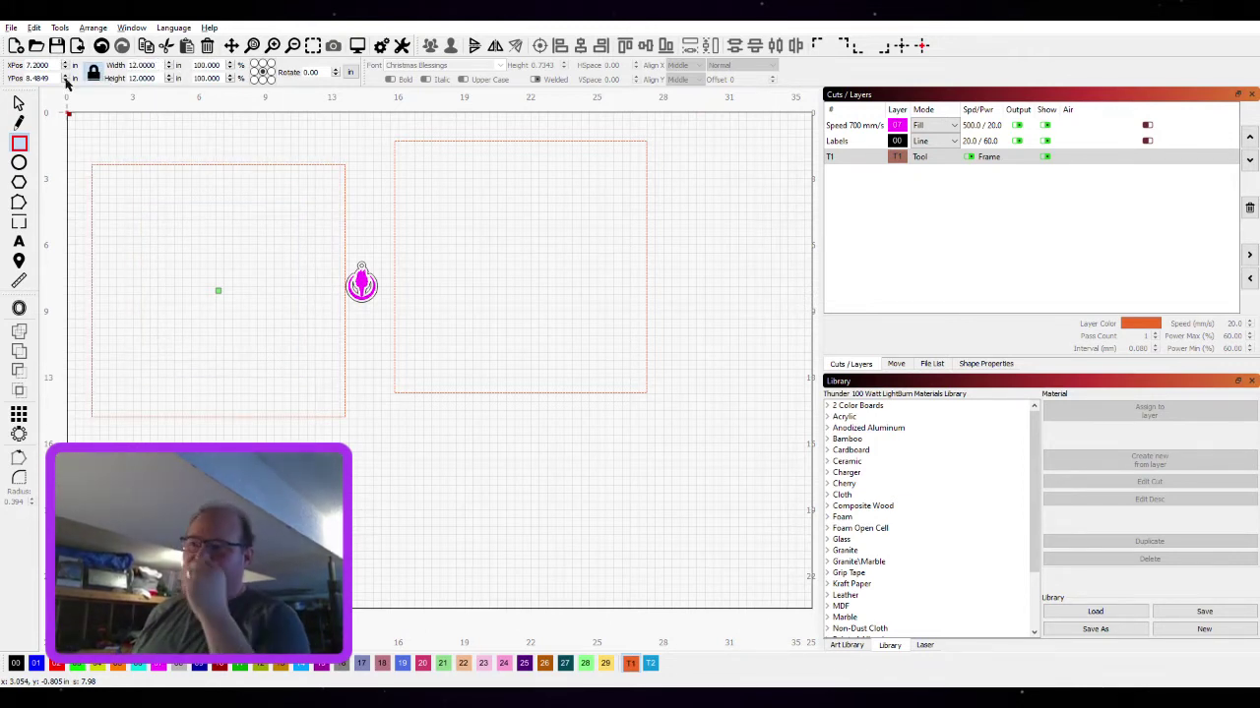
pyautogui.click(18, 104)
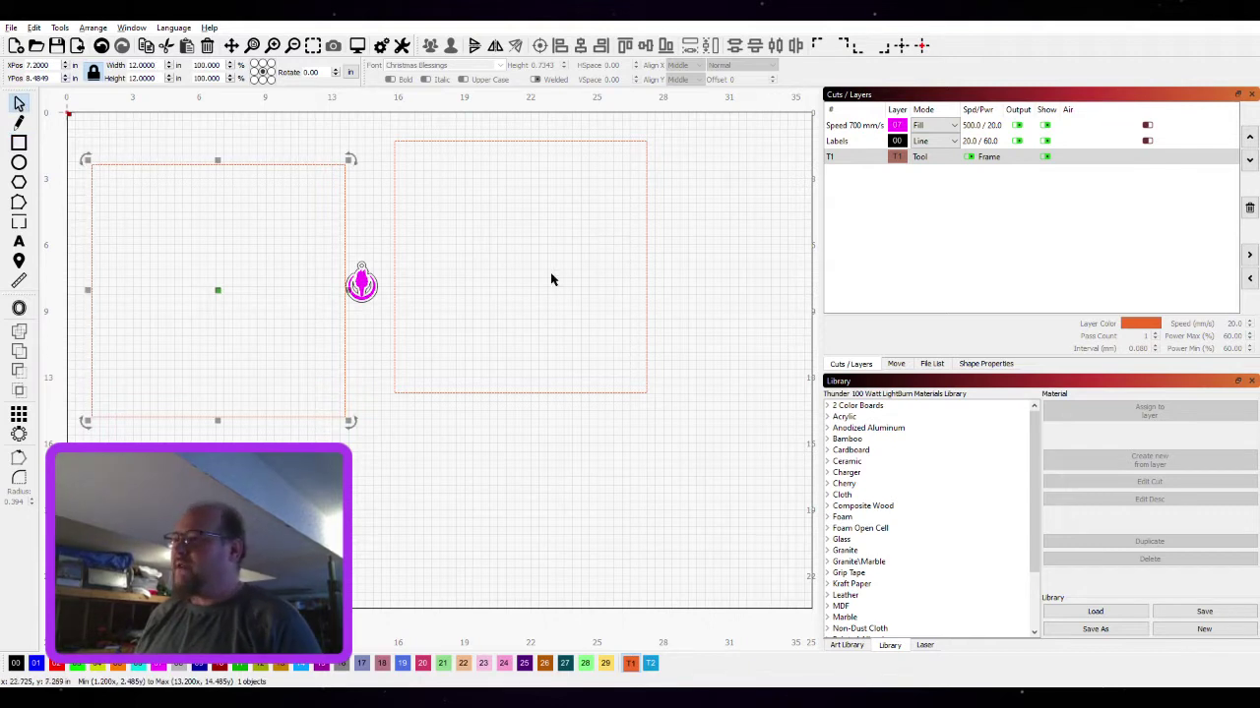
pyautogui.moveTo(714, 212); pyautogui.dragTo(573, 329)
pyautogui.press('Delete')
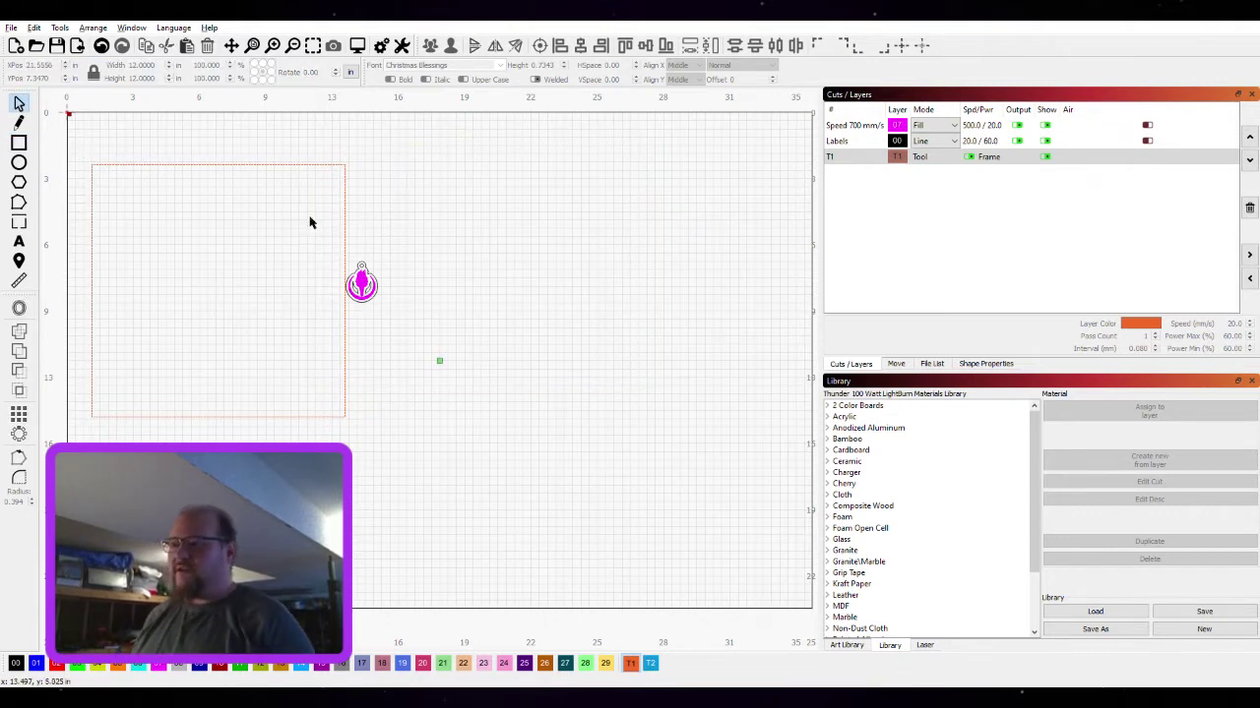
# Move the 12 × 12 in frame over the logo and zoom to fit it, undoing a trial group
pyautogui.moveTo(361, 182); pyautogui.dragTo(278, 218)
pyautogui.moveTo(220, 289); pyautogui.dragTo(449, 379)
pyautogui.click(647, 311)
pyautogui.scroll(2, 424, 305)
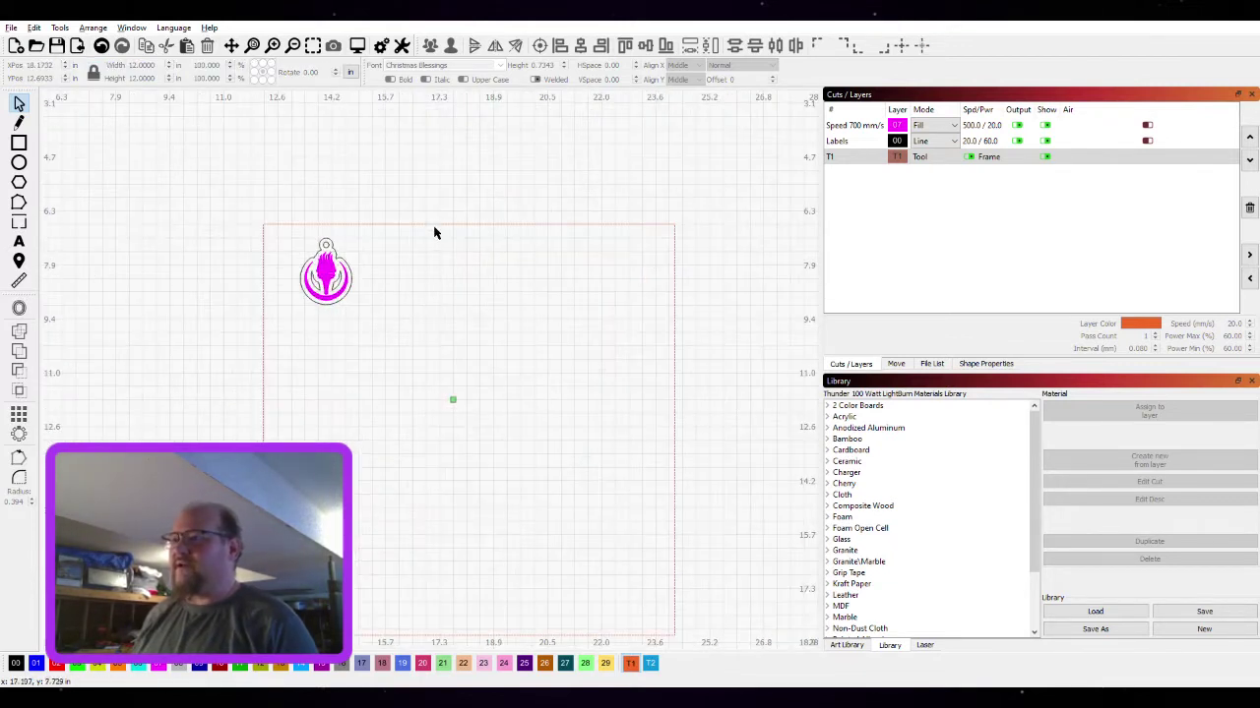
pyautogui.click(247, 332)
pyautogui.click(313, 45)
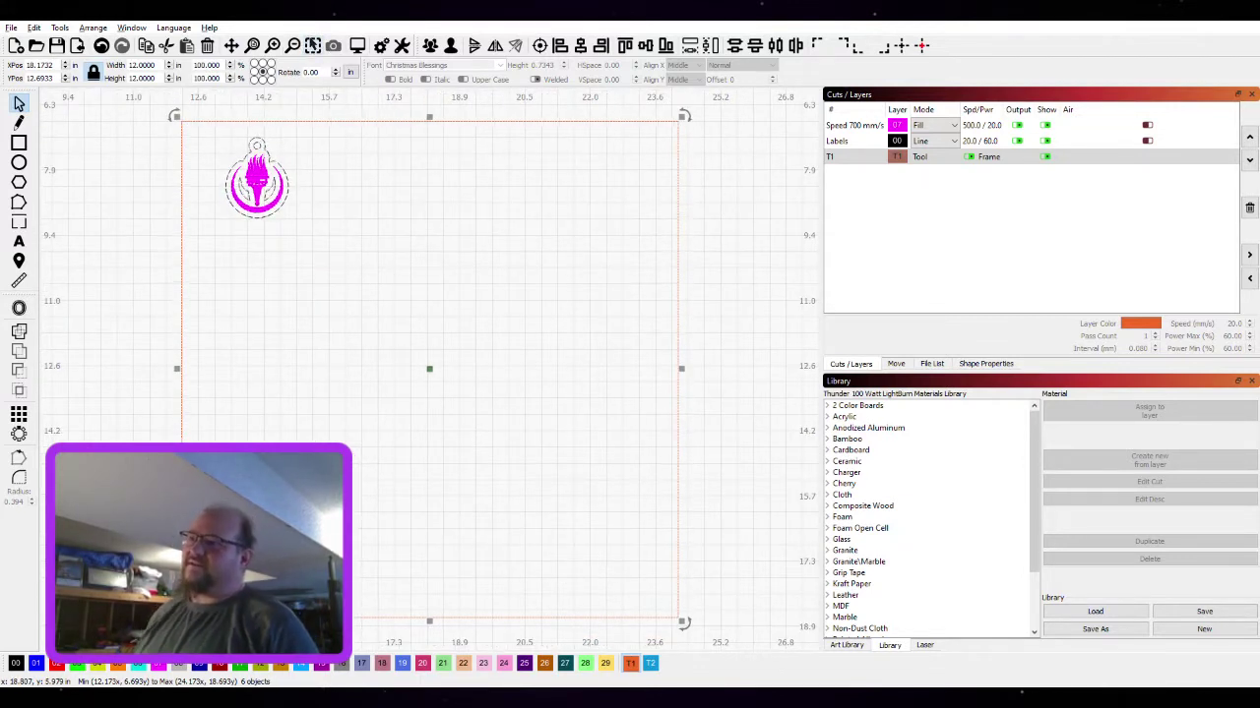
pyautogui.click(594, 237)
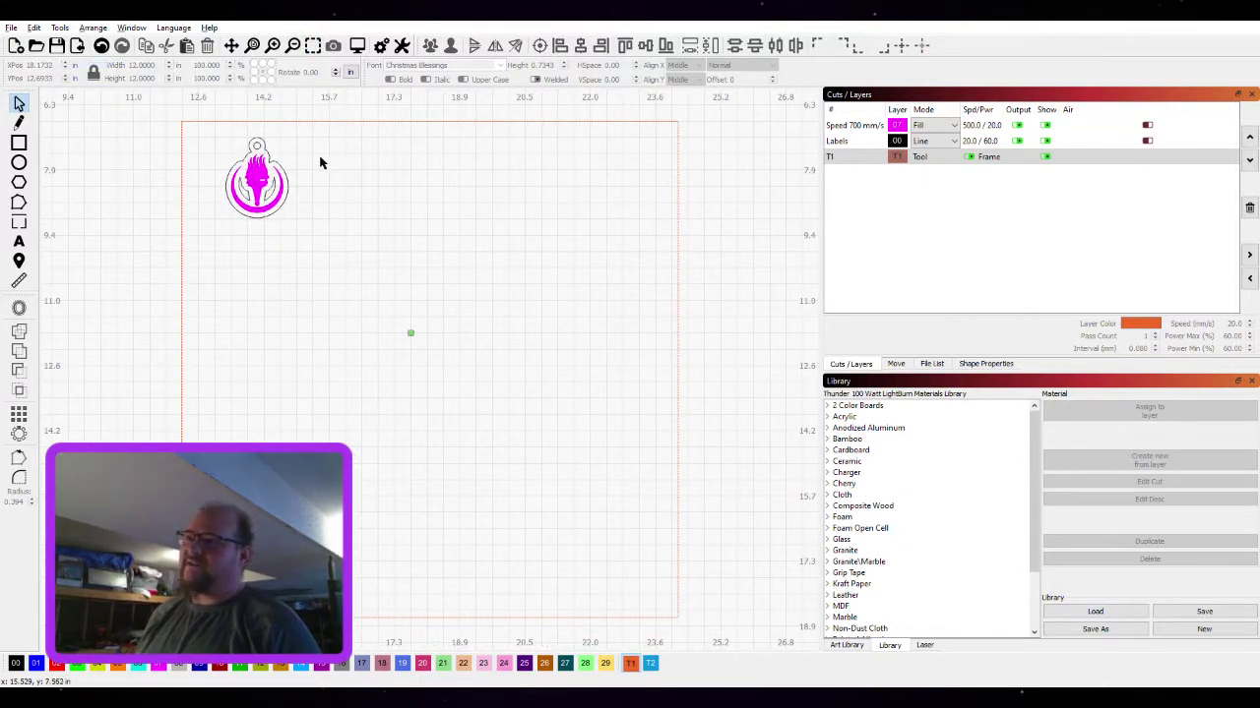
pyautogui.click(256, 177)
pyautogui.click(313, 46)
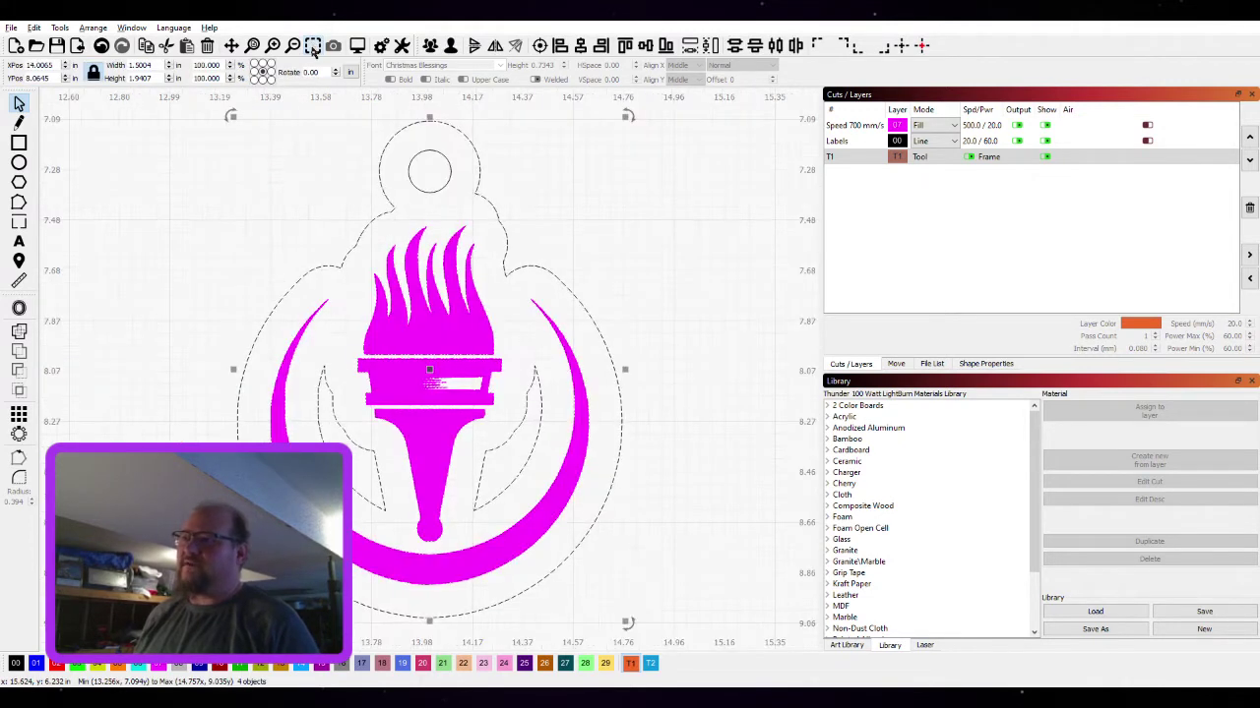
pyautogui.scroll(-3, 659, 279)
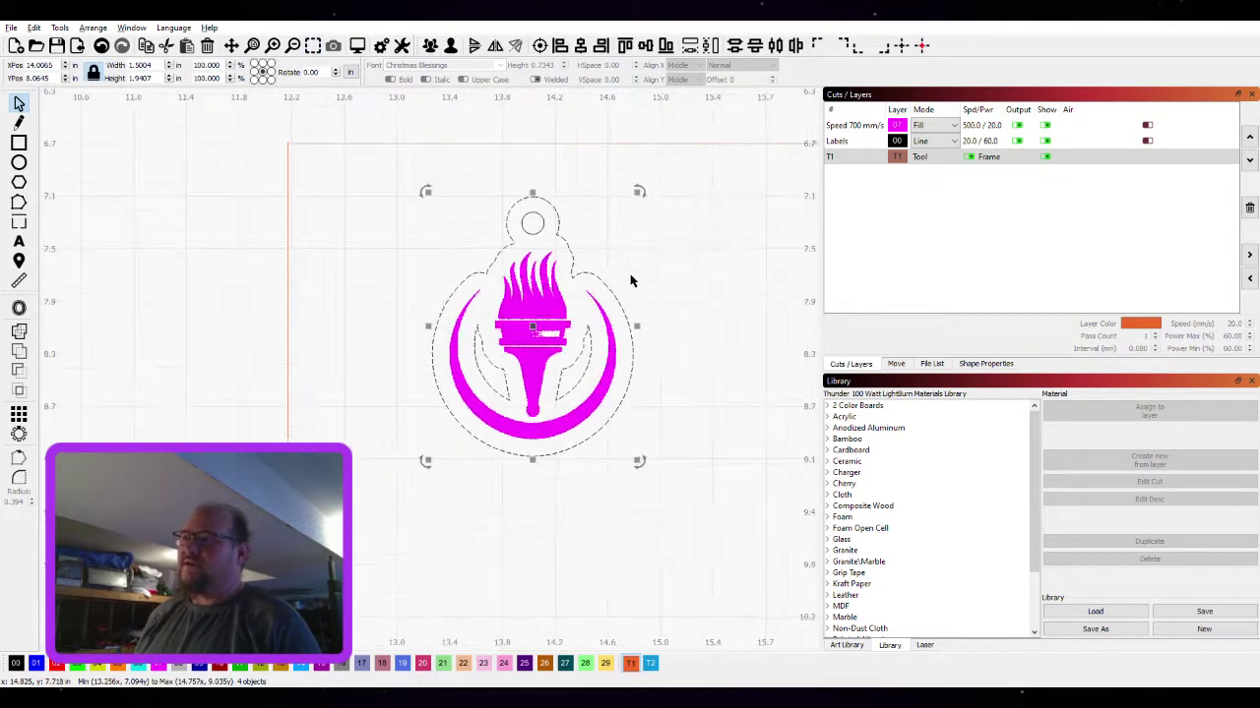
pyautogui.click(562, 178)
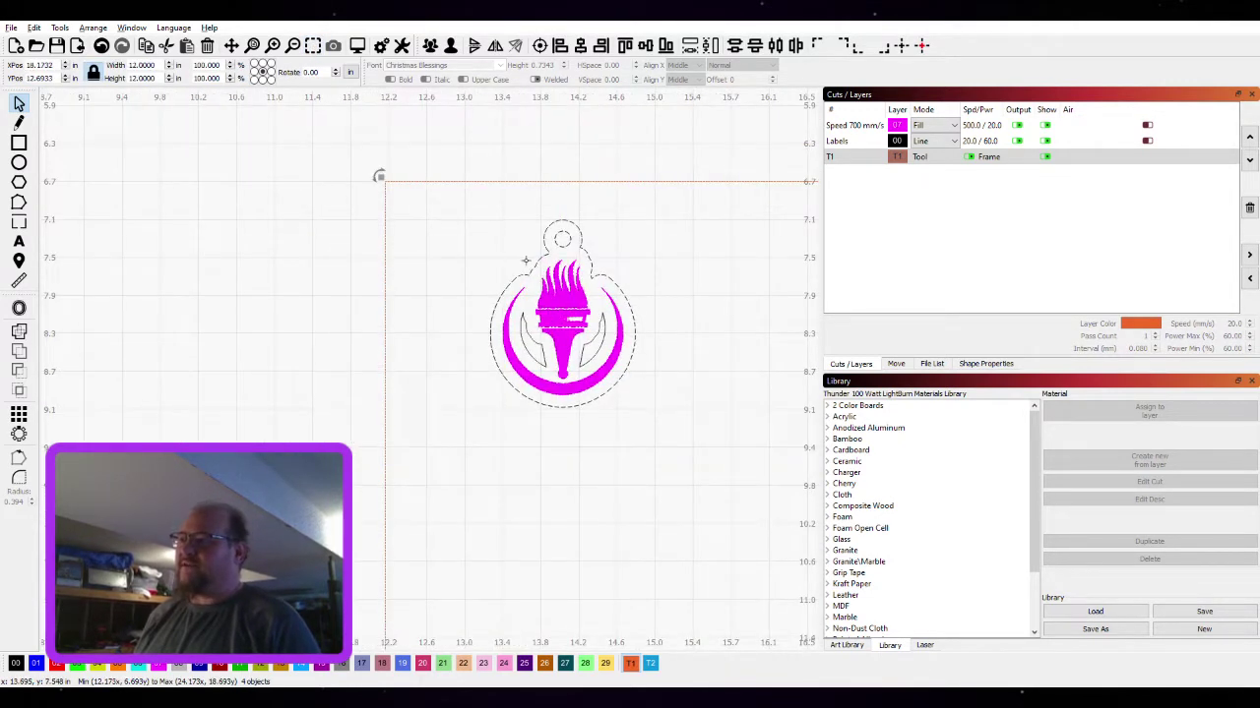
pyautogui.click(432, 47)
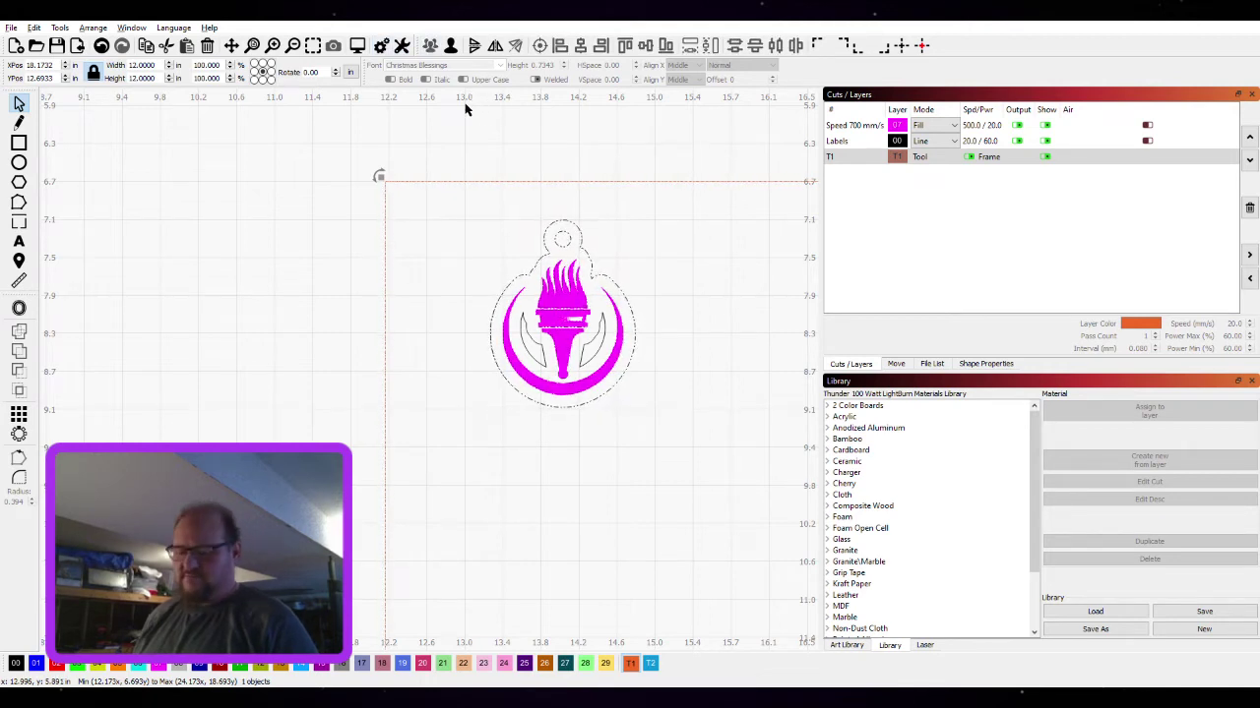
pyautogui.hotkey('ctrl', 'z')
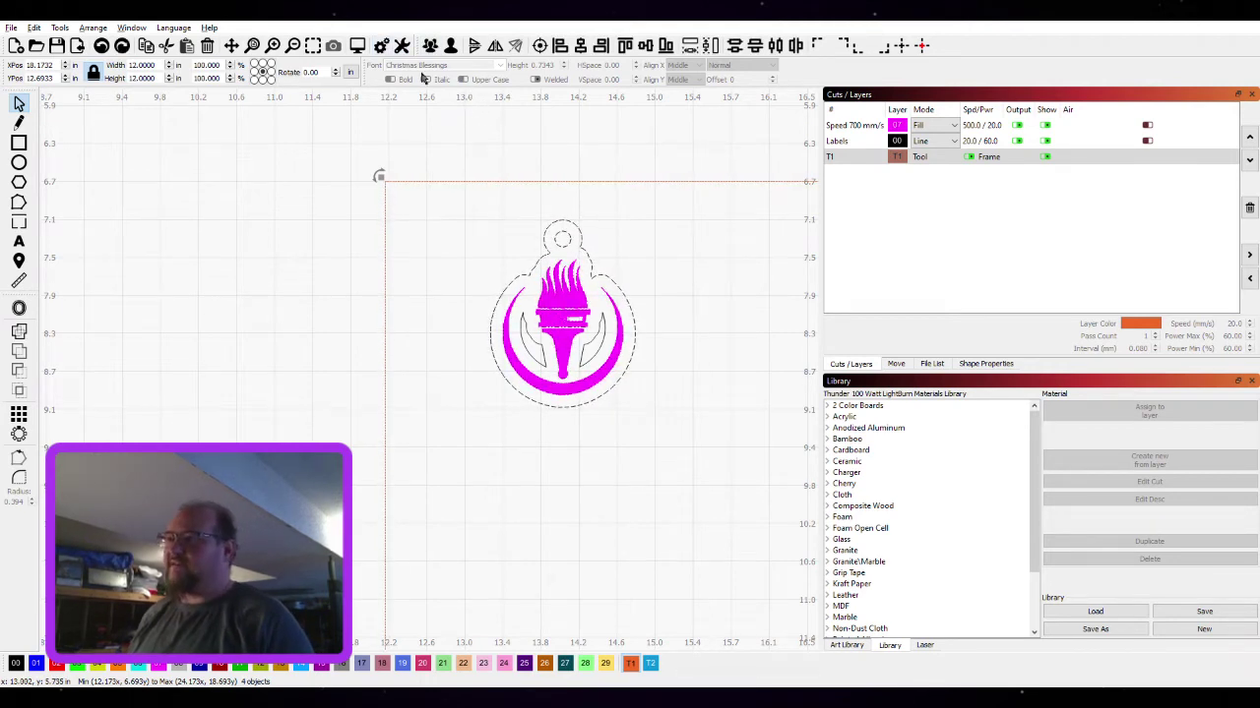
pyautogui.click(311, 46)
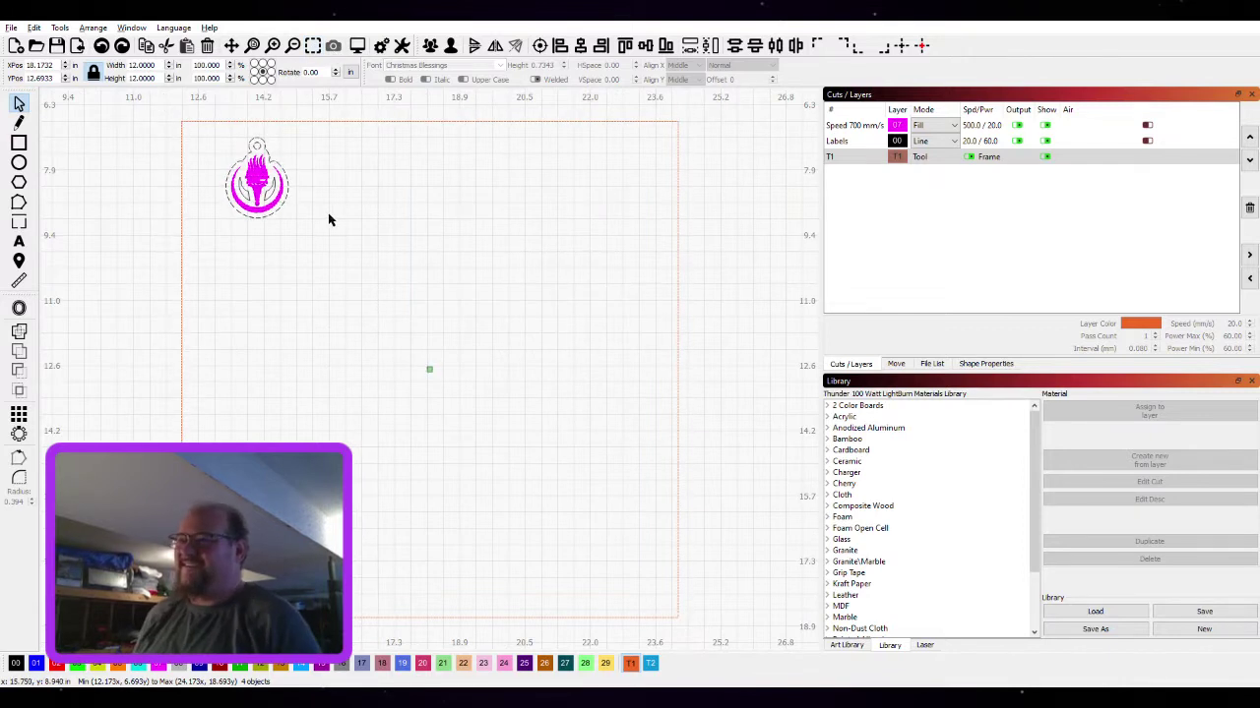
# Nudge the torch logo with arrow keys toward the frame's top-left corner
pyautogui.click(256, 201)
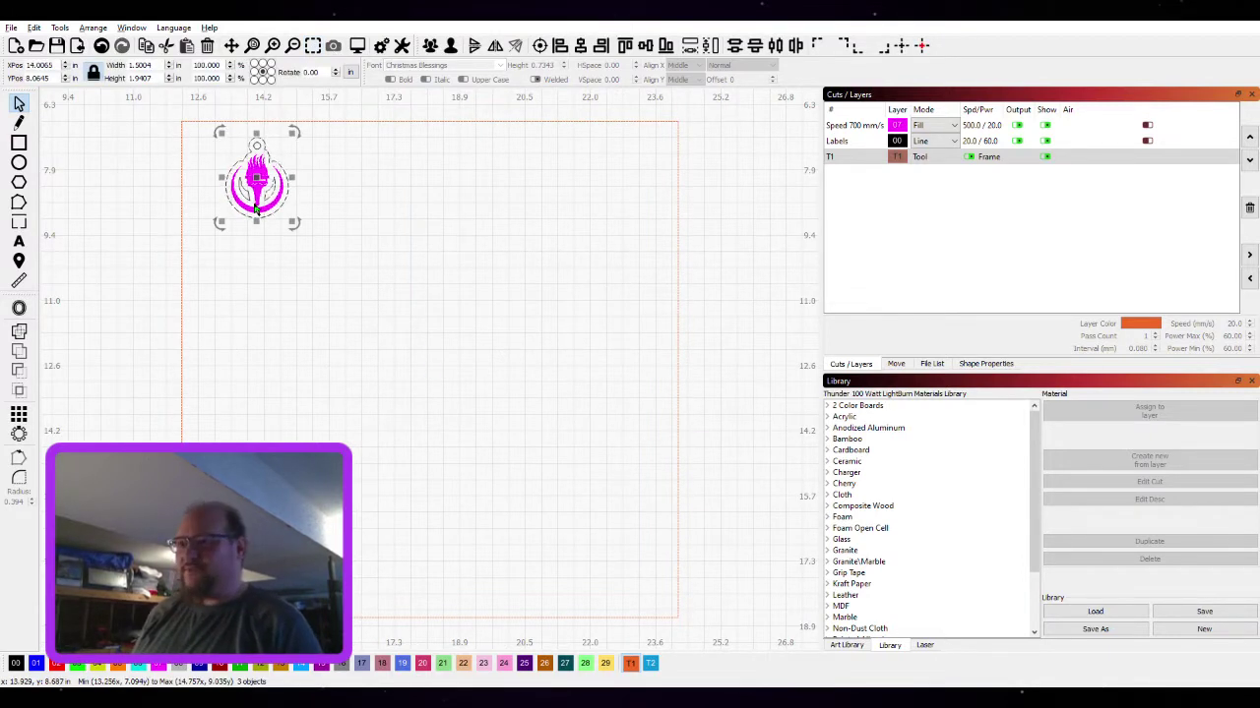
pyautogui.press('Left')
pyautogui.press('Left')
pyautogui.press('Left')
pyautogui.press('Left')
pyautogui.press('Left')
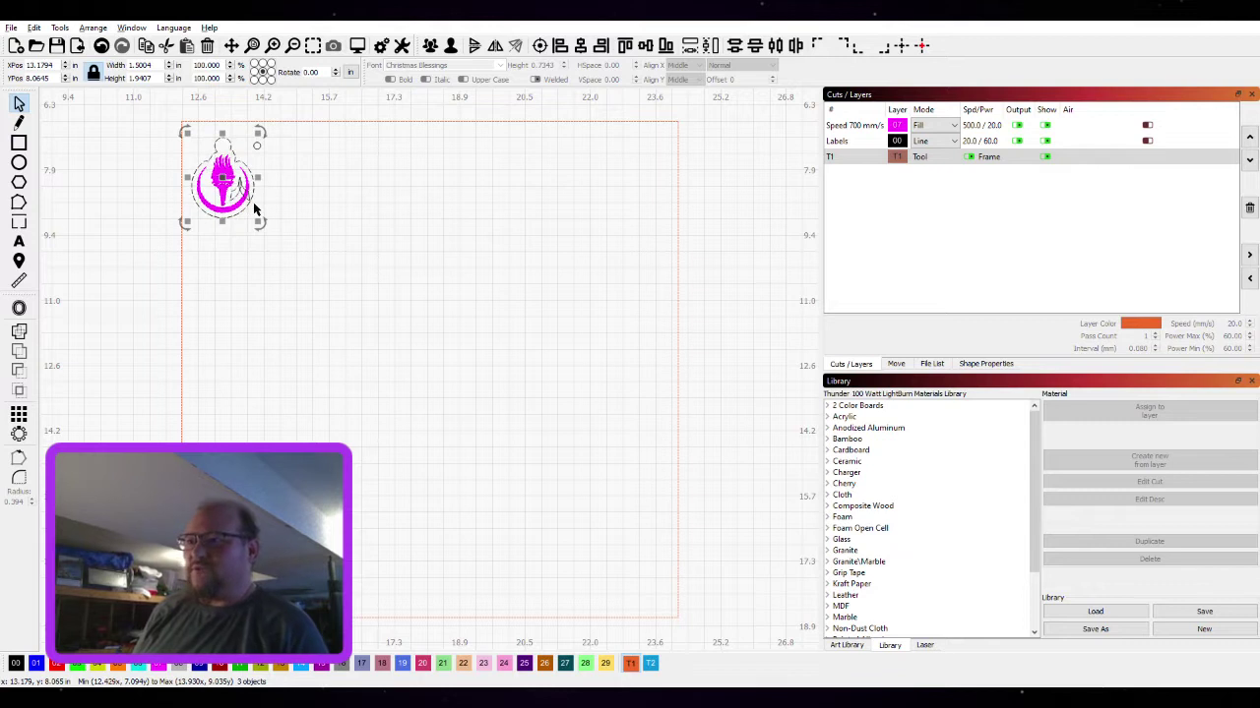
pyautogui.press('Left')
pyautogui.press('Up')
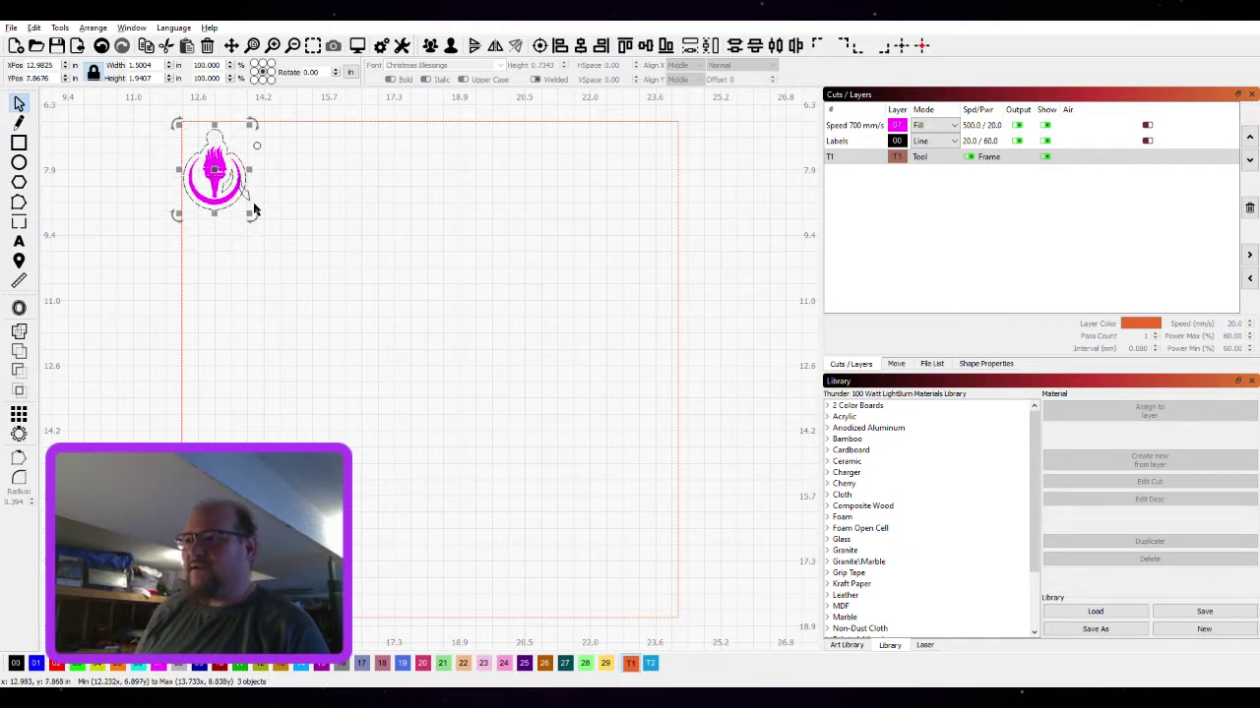
pyautogui.press('Up')
pyautogui.press('Up')
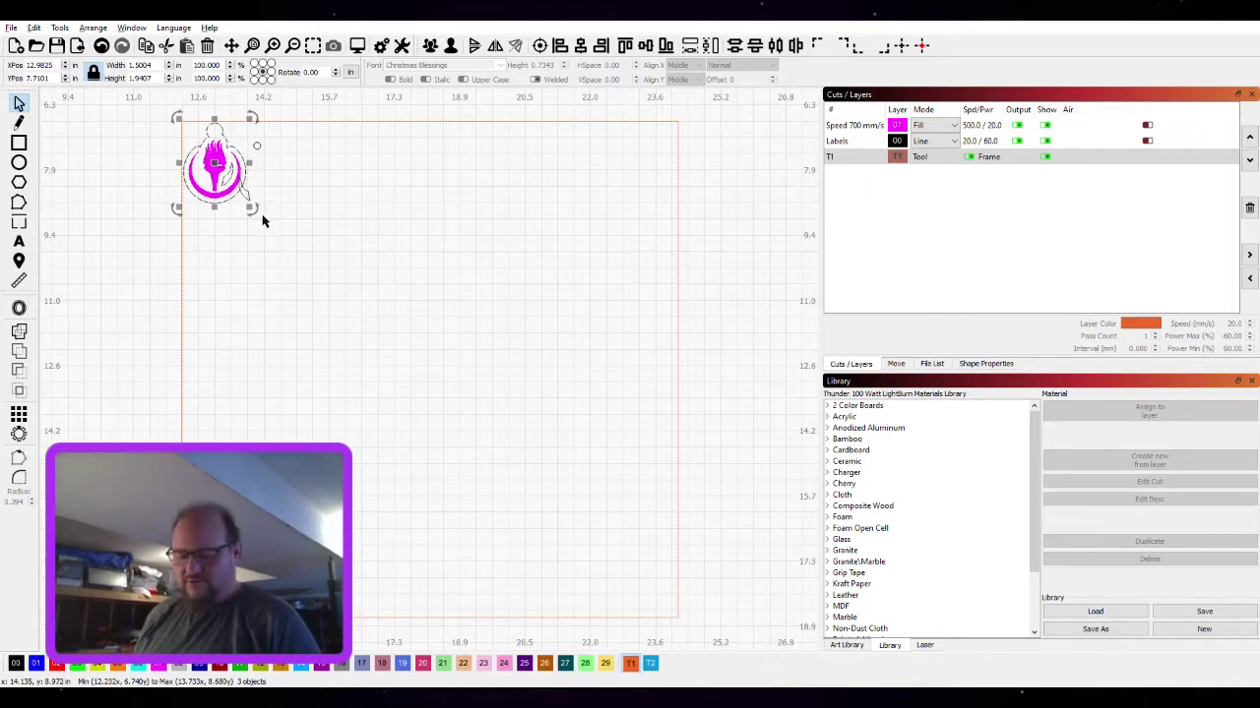
pyautogui.press('Down')
pyautogui.press('Down')
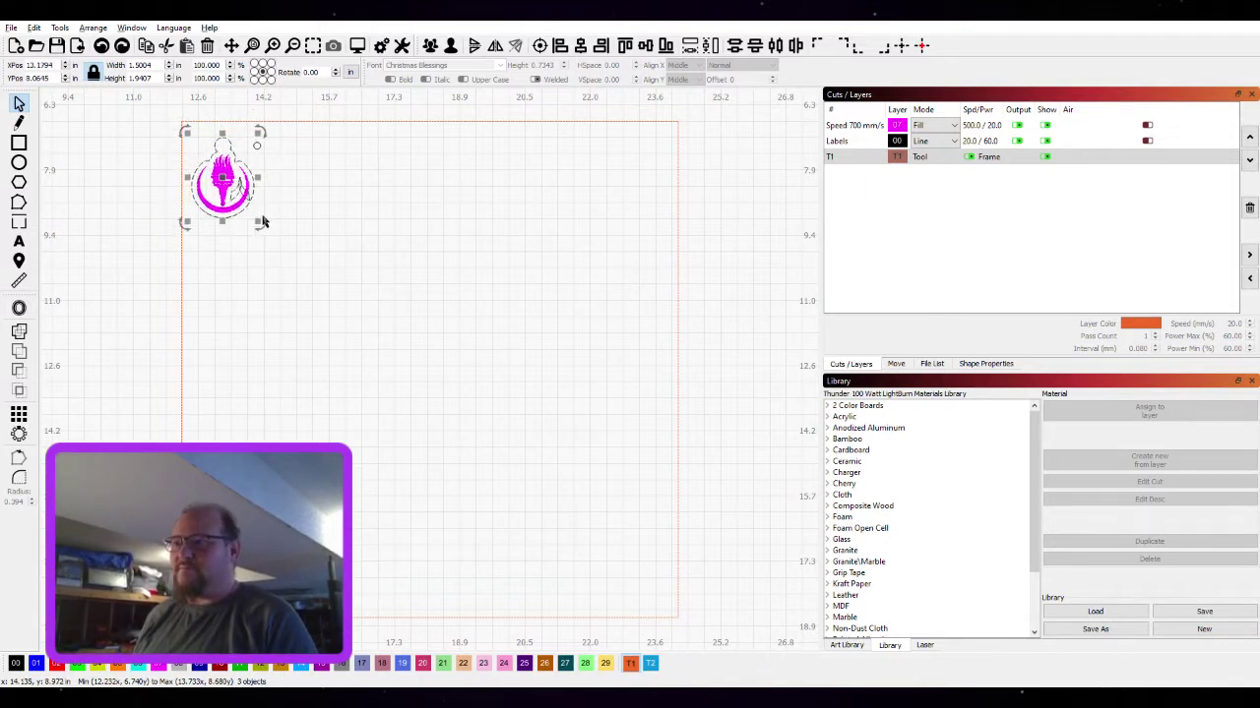
pyautogui.press('Right')
pyautogui.press('Right')
pyautogui.press('Right')
pyautogui.press('Right')
pyautogui.press('Right')
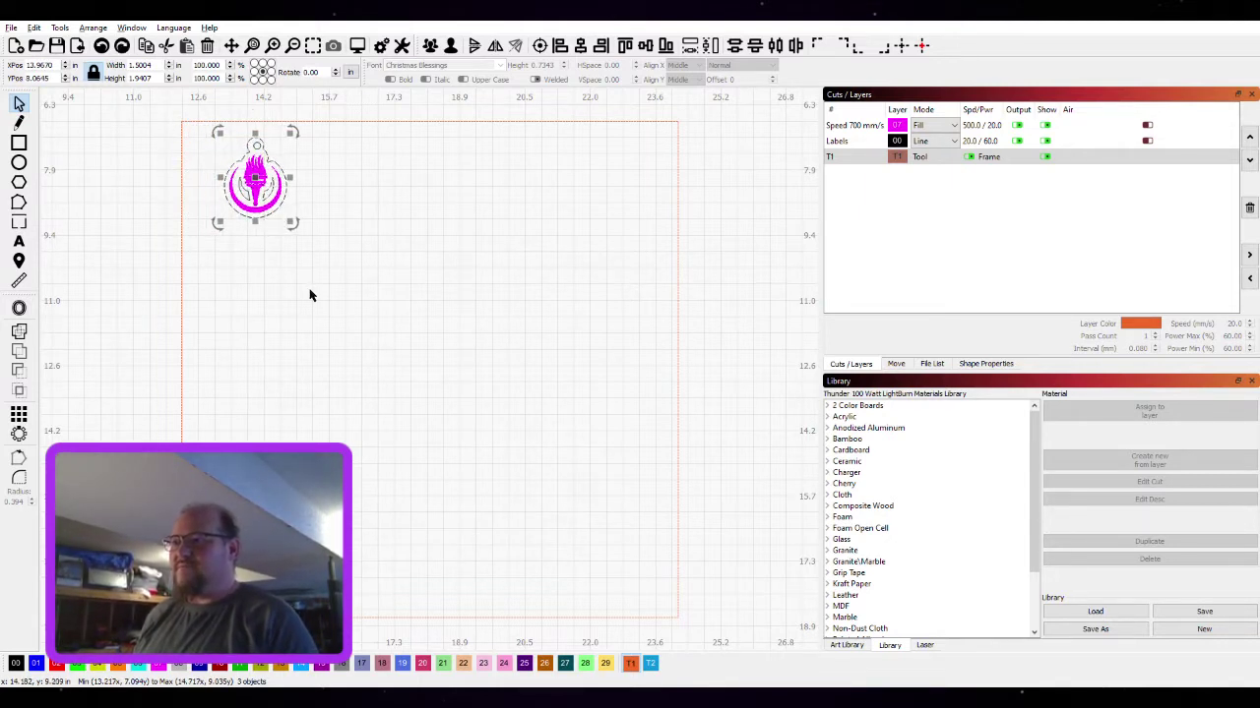
pyautogui.press('Right')
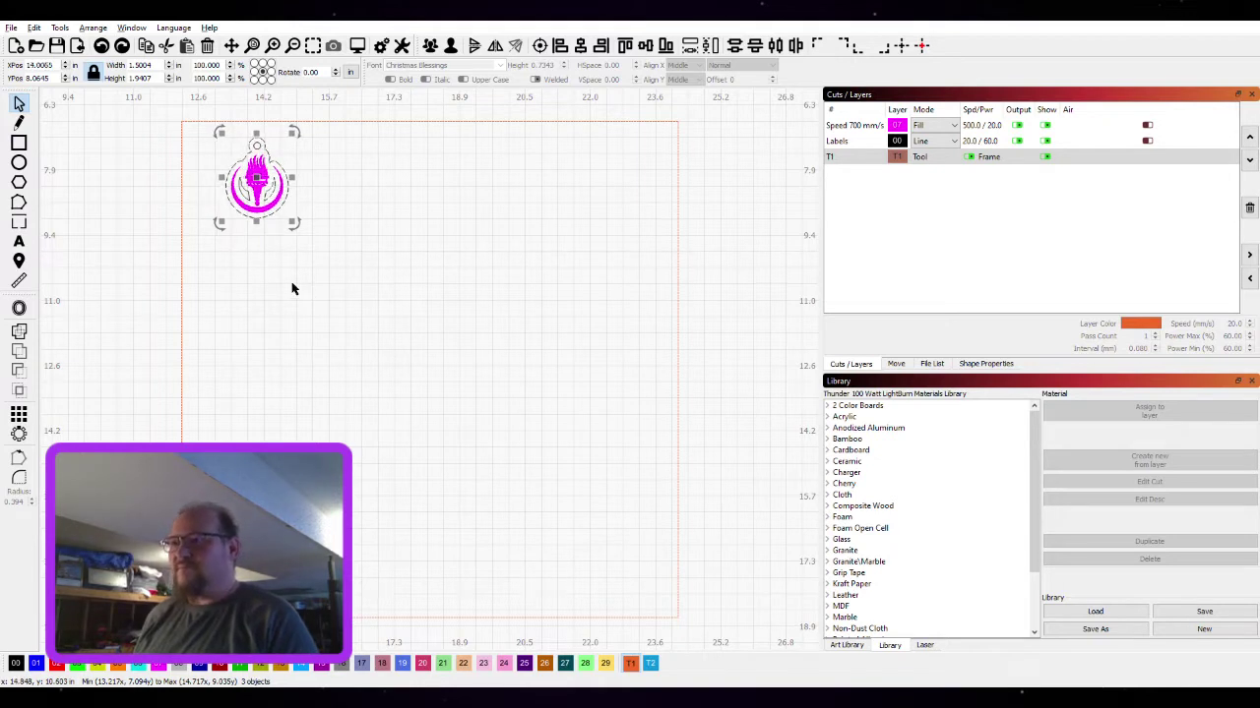
pyautogui.click(285, 284)
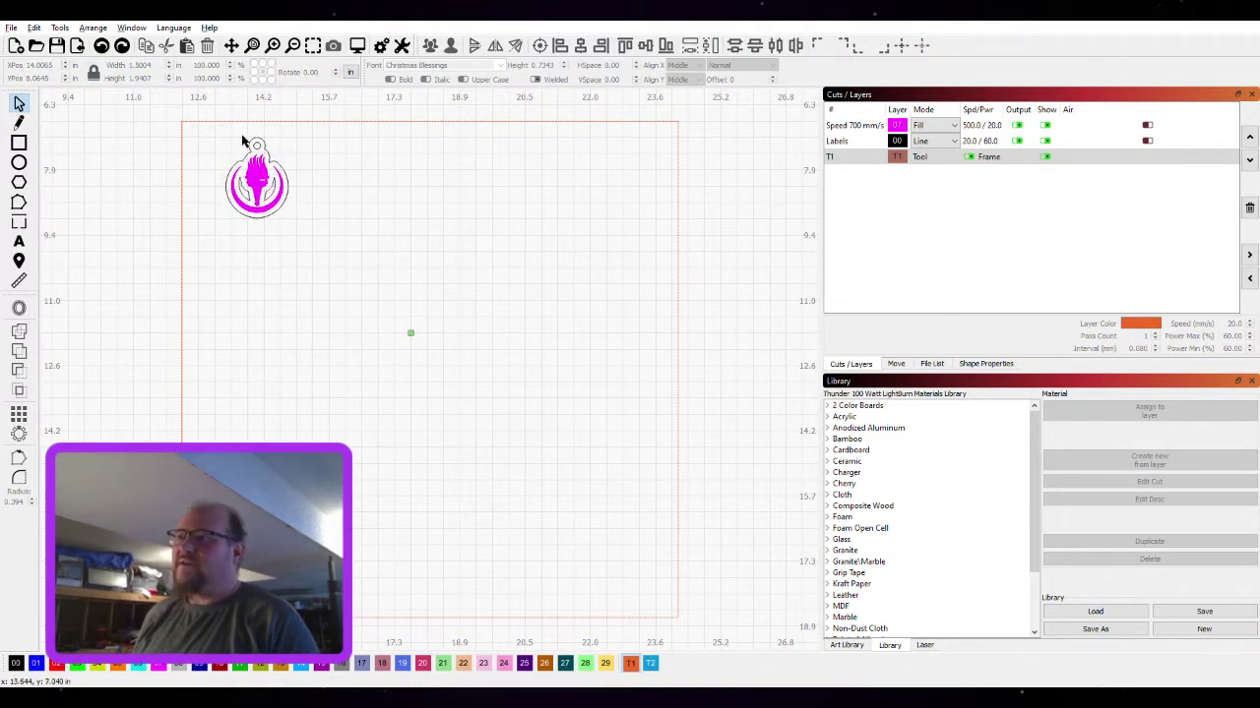
# Group the logo's five parts and position the group snugly in the top-left corner
pyautogui.moveTo(203, 126); pyautogui.dragTo(319, 293)
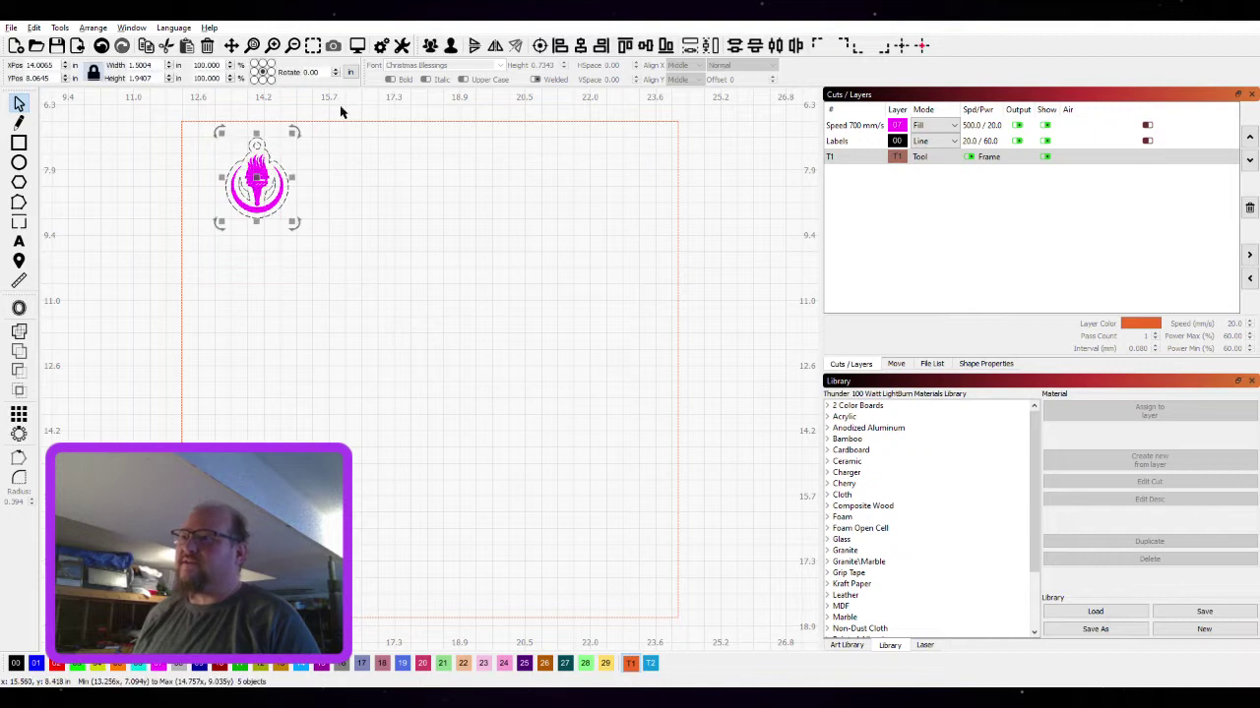
pyautogui.click(430, 45)
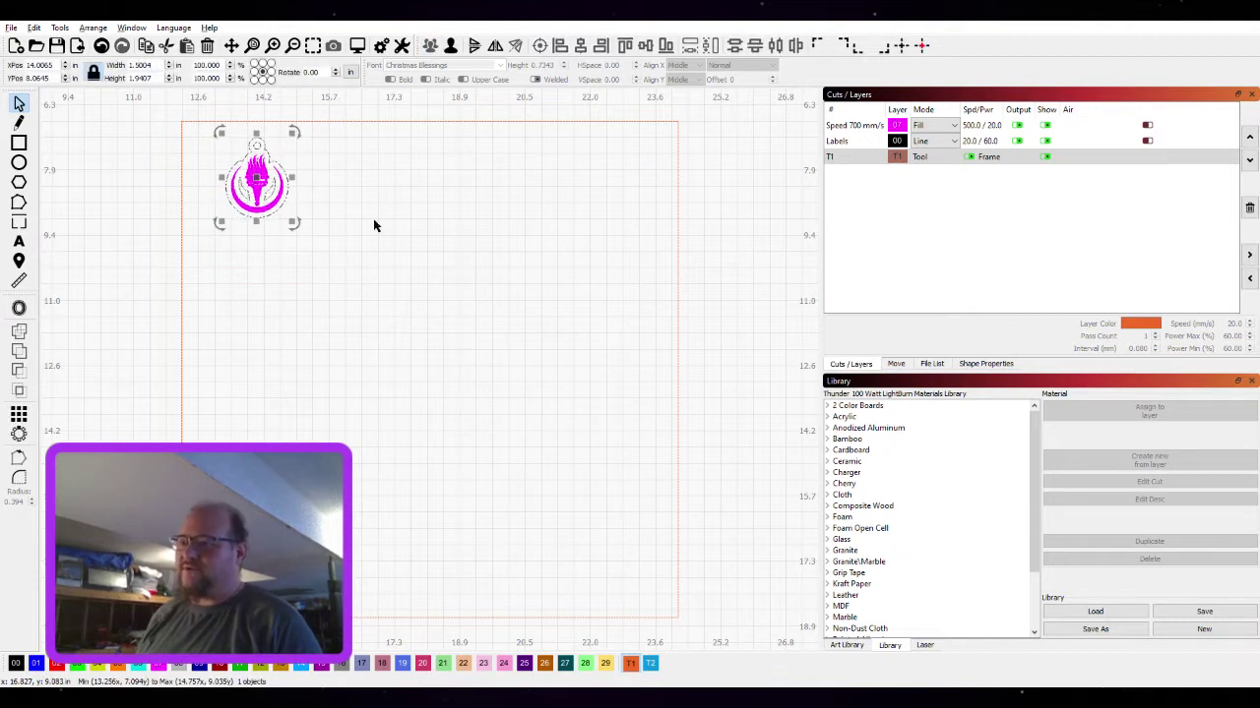
pyautogui.press('Left')
pyautogui.press('Left')
pyautogui.press('Left')
pyautogui.press('Left')
pyautogui.press('Up')
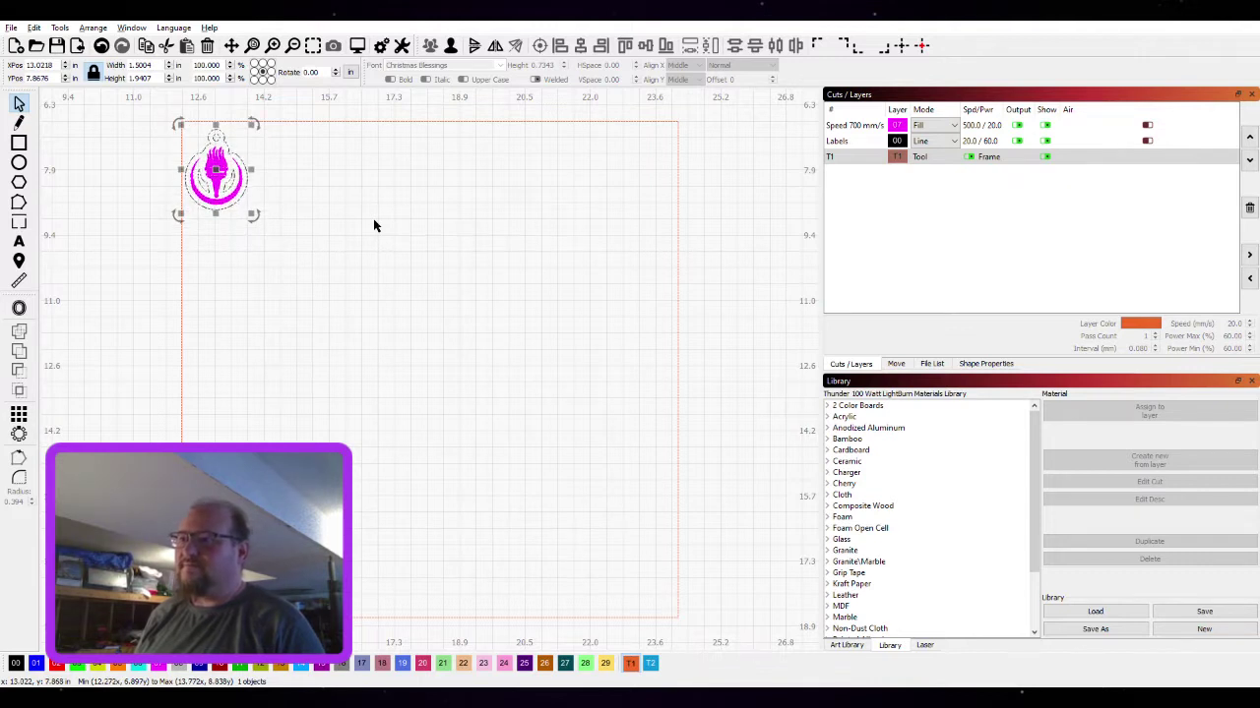
pyautogui.press('Up')
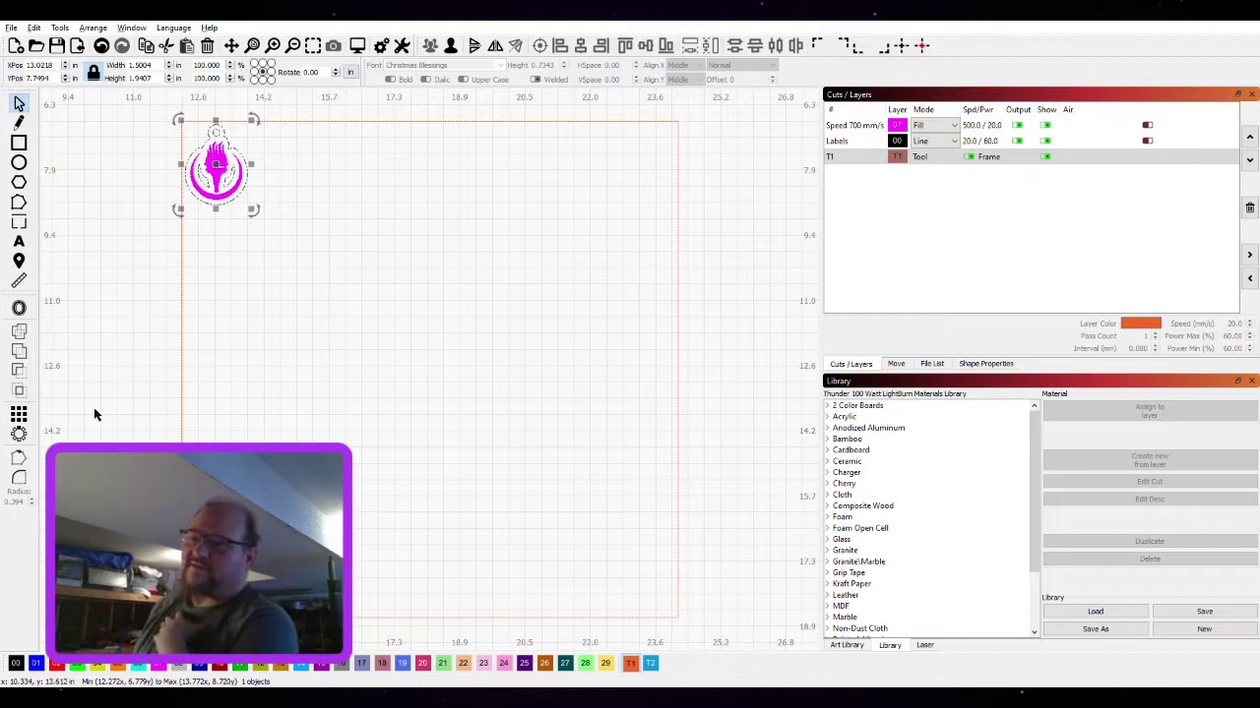
# Grid-array the keychain into 7 columns by 5 rows, removing the sixth row, and select everything
pyautogui.click(21, 415)
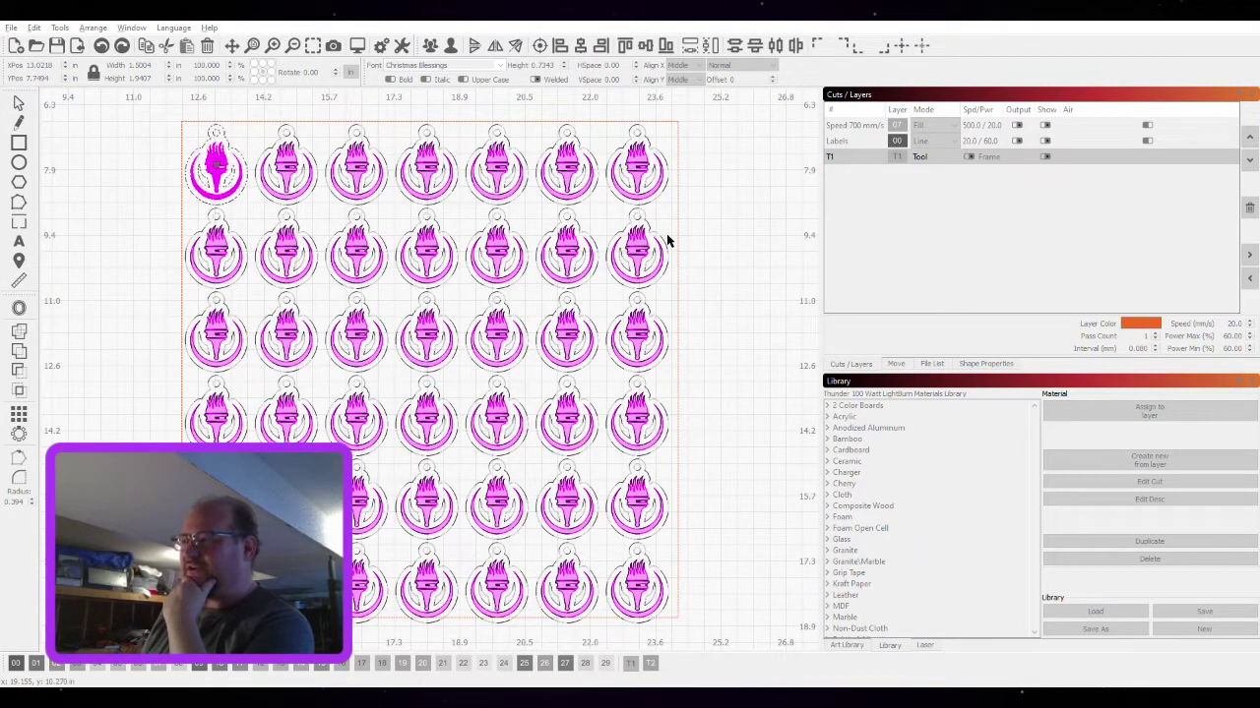
pyautogui.hotkey('ctrl', 'z')
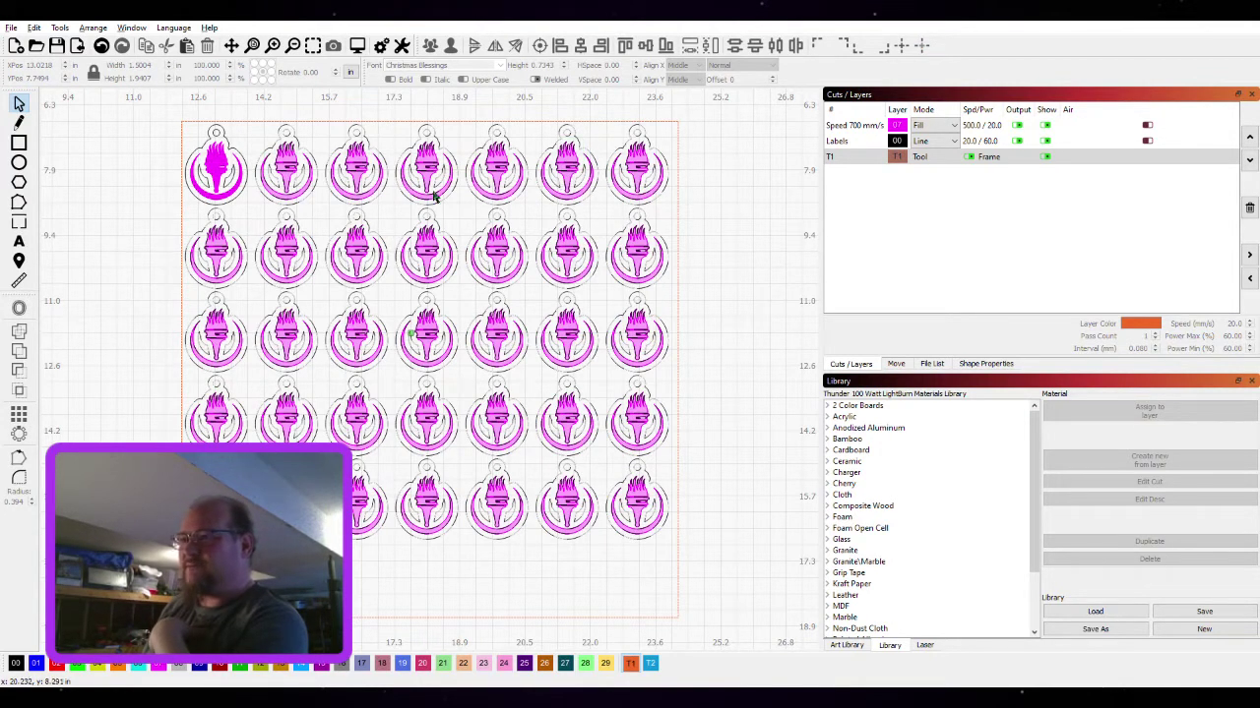
pyautogui.click(218, 165)
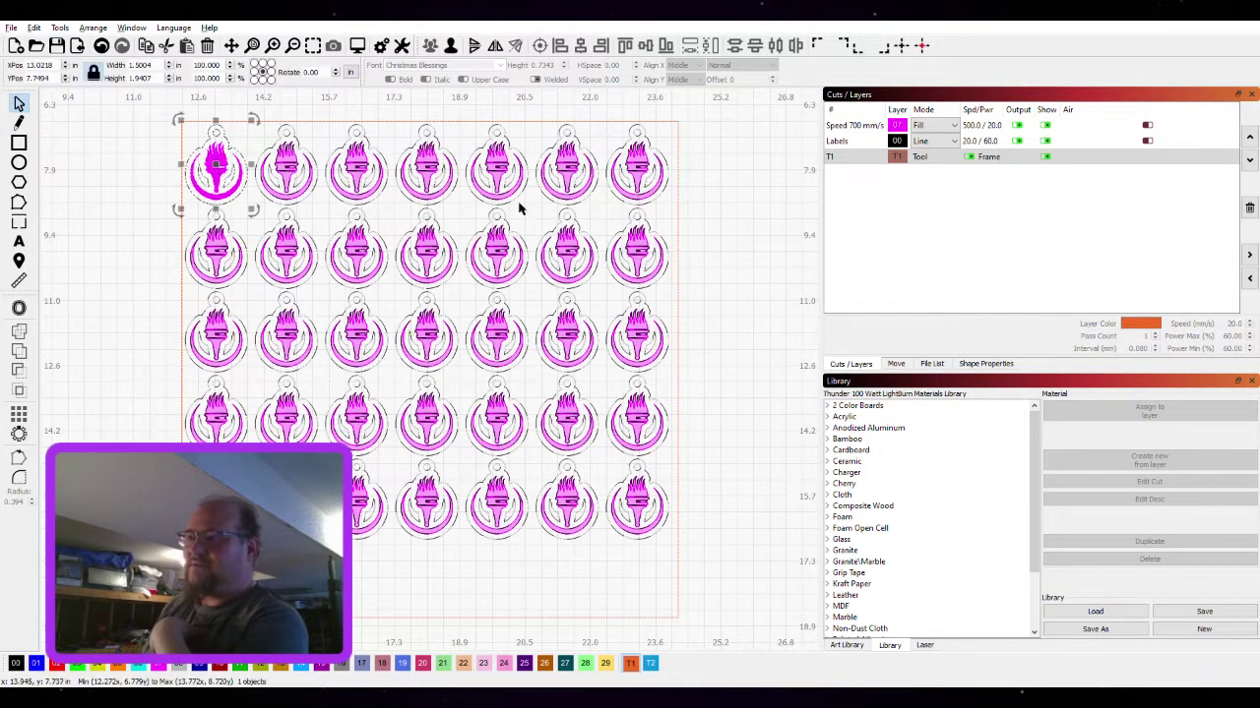
pyautogui.click(749, 205)
pyautogui.hotkey('ctrl', 'a')
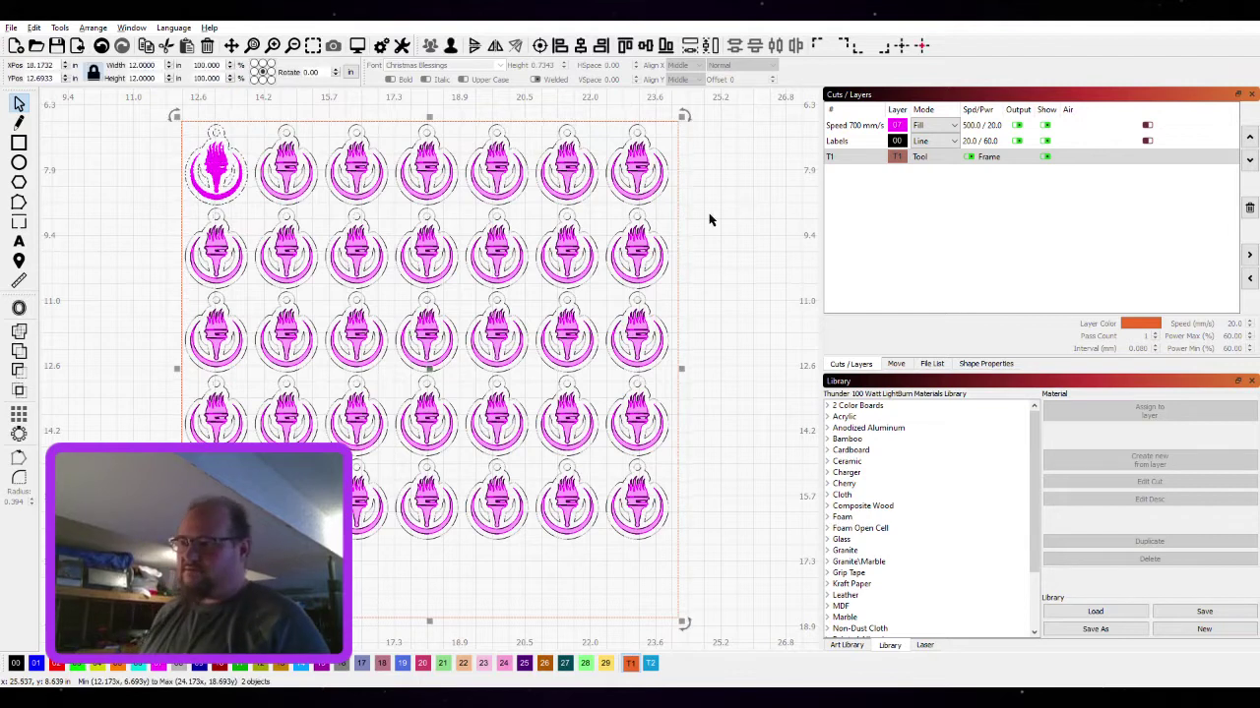
pyautogui.click(358, 45)
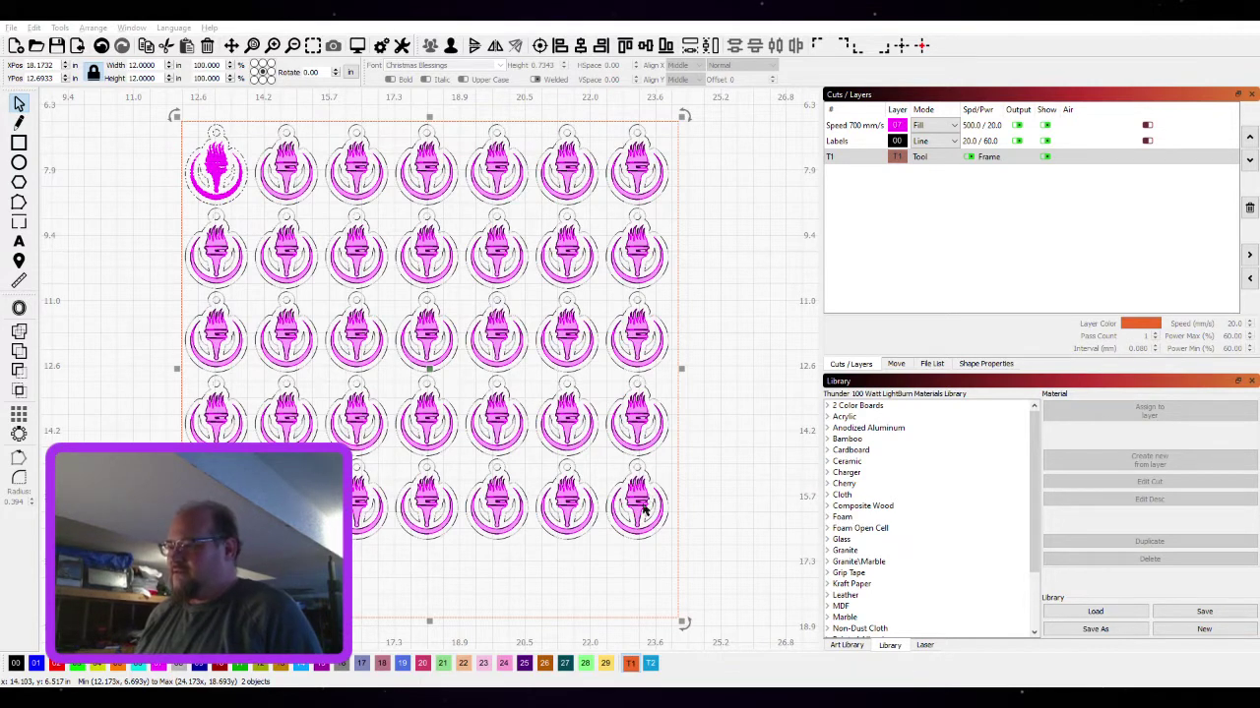
# Ungroup the original top-left keychain into five parts and select its flame-slot shape for node editing
pyautogui.click(318, 247)
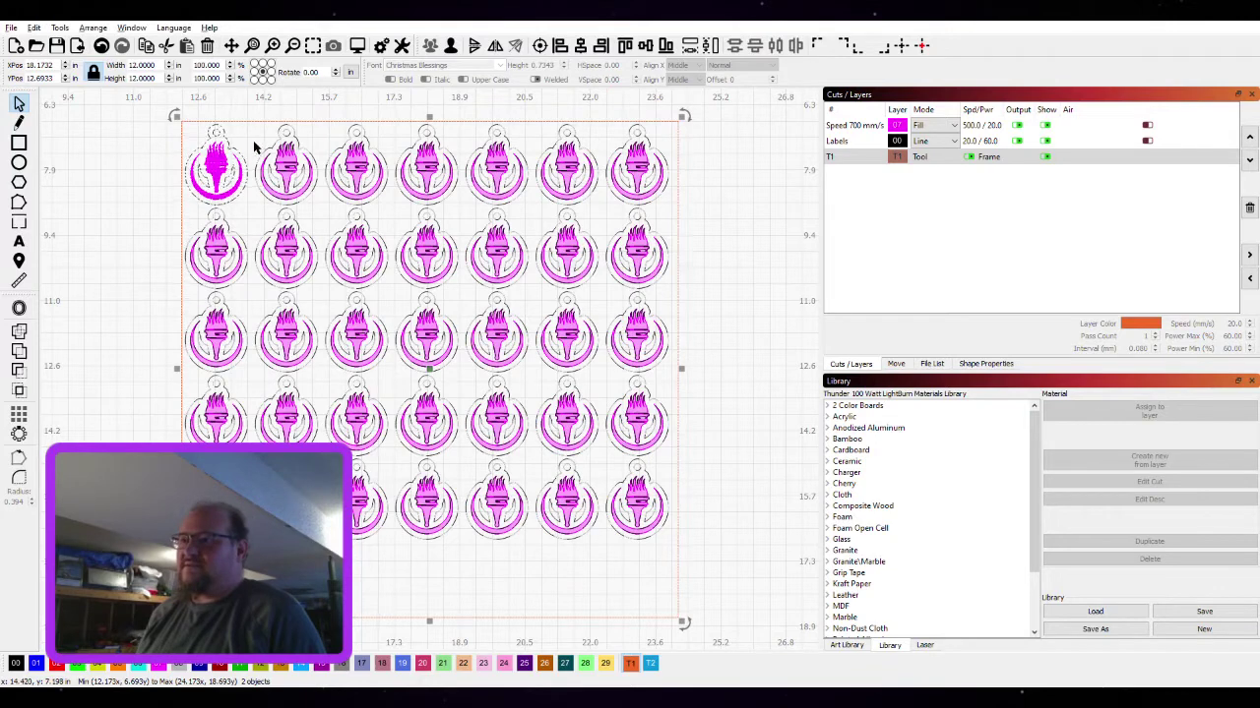
pyautogui.click(253, 155)
pyautogui.scroll(8, 226, 168)
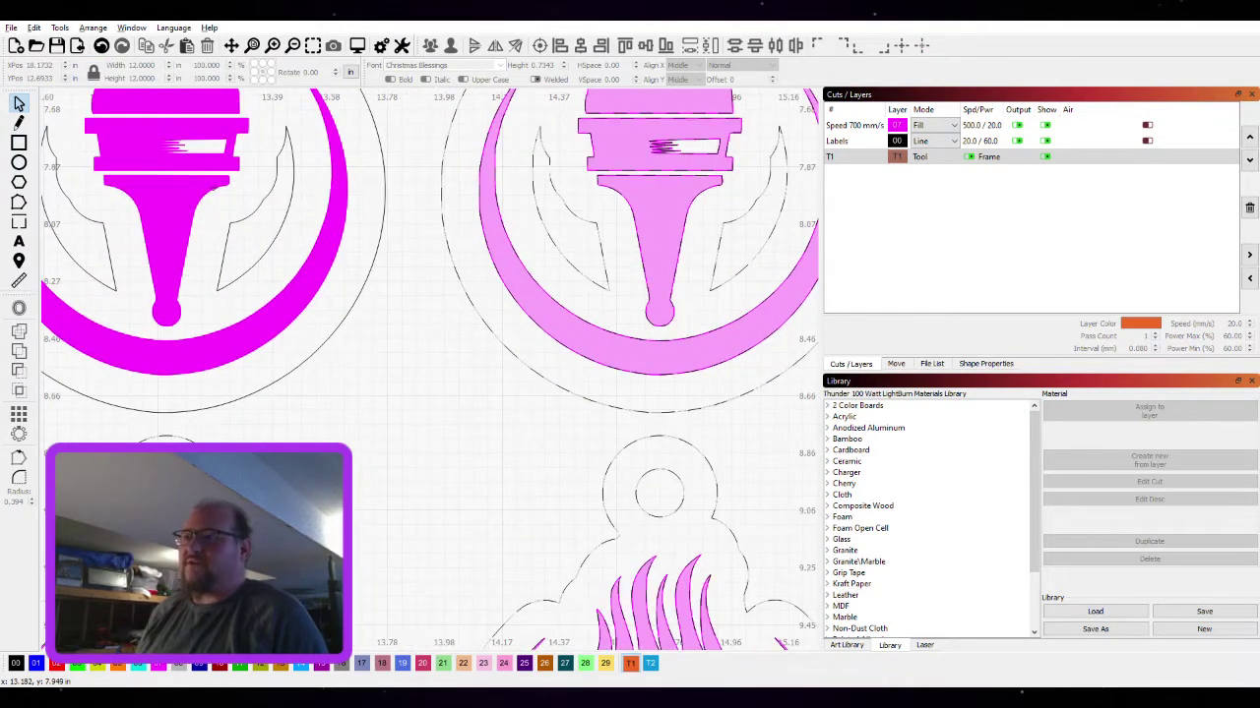
pyautogui.scroll(-1, 261, 306)
pyautogui.click(305, 295)
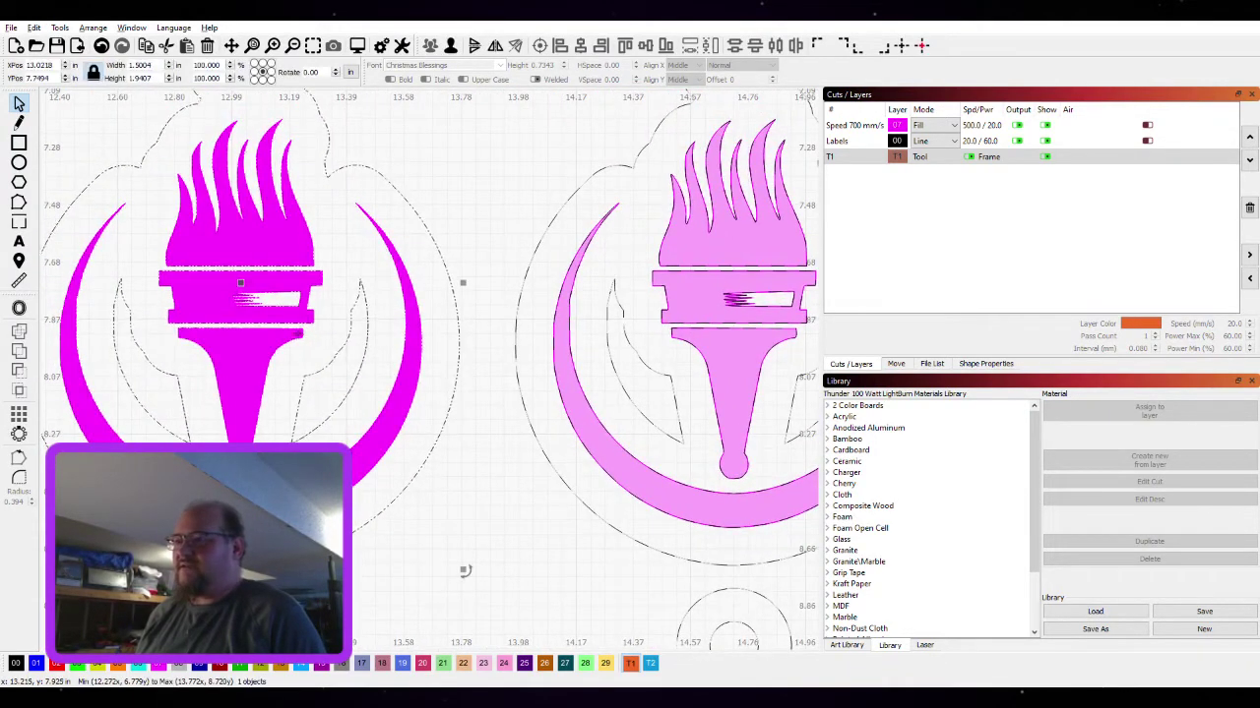
pyautogui.click(450, 47)
pyautogui.click(476, 147)
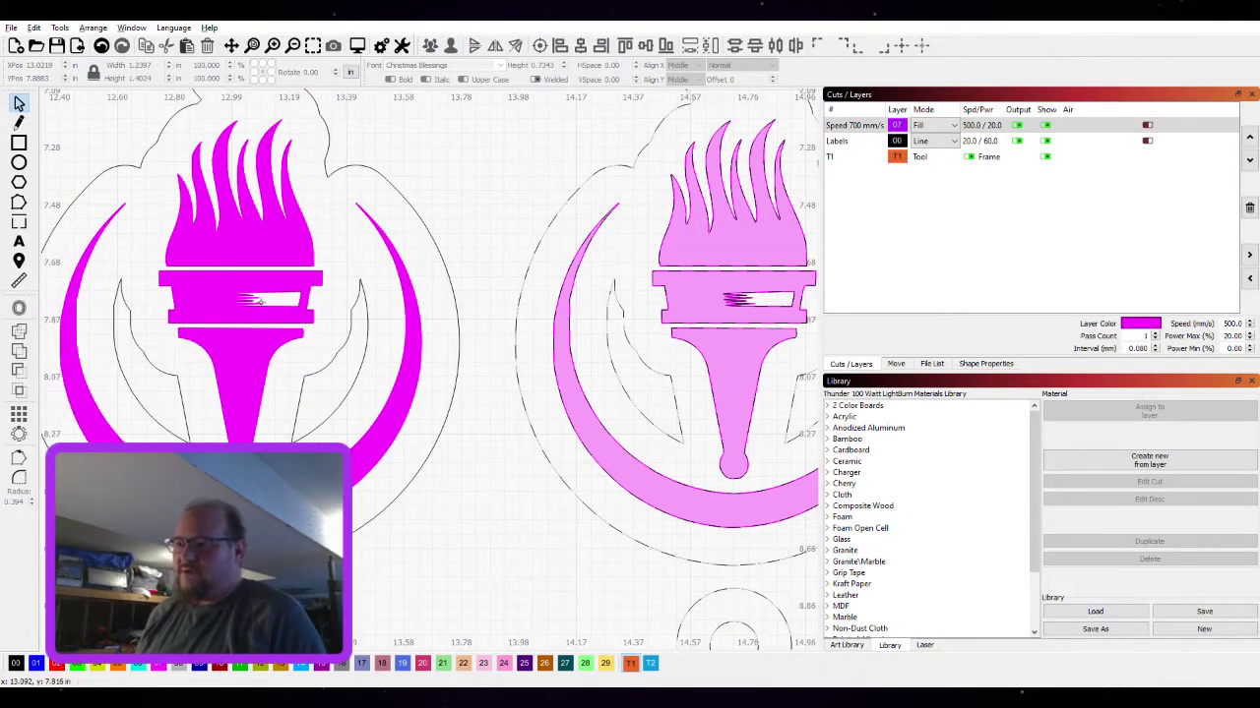
pyautogui.scroll(3, 240, 305)
pyautogui.scroll(3, 240, 305)
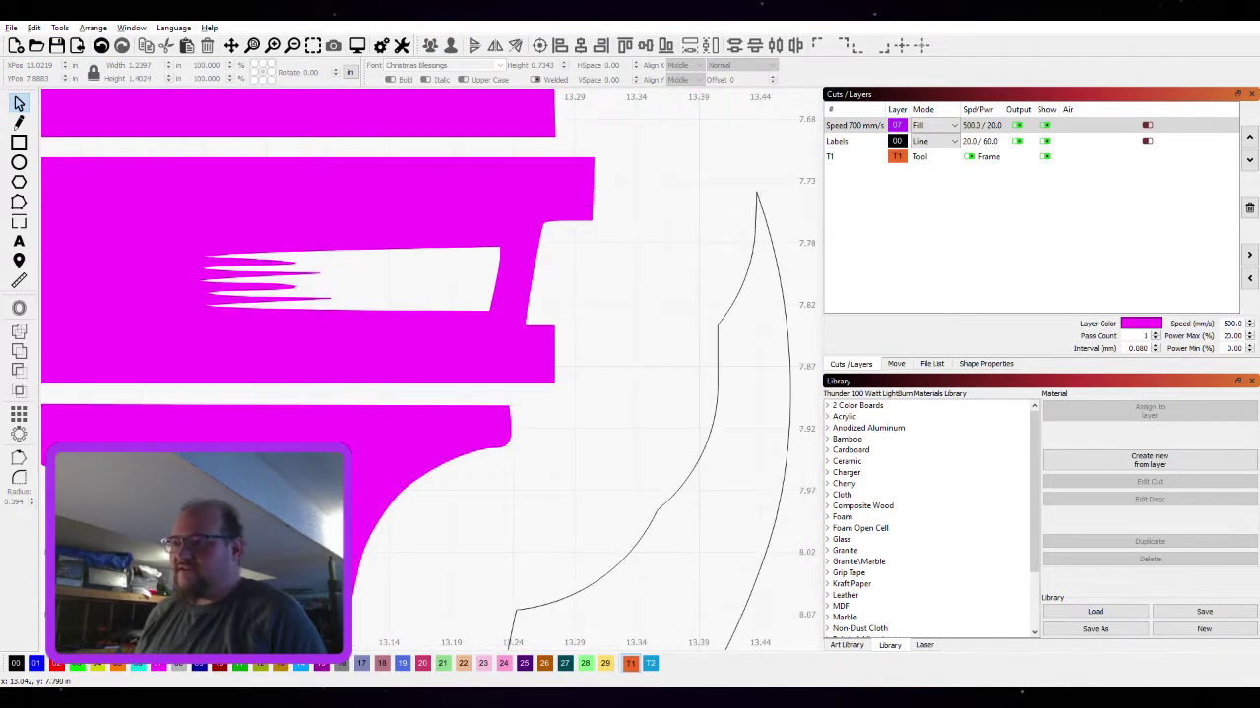
pyautogui.click(264, 259)
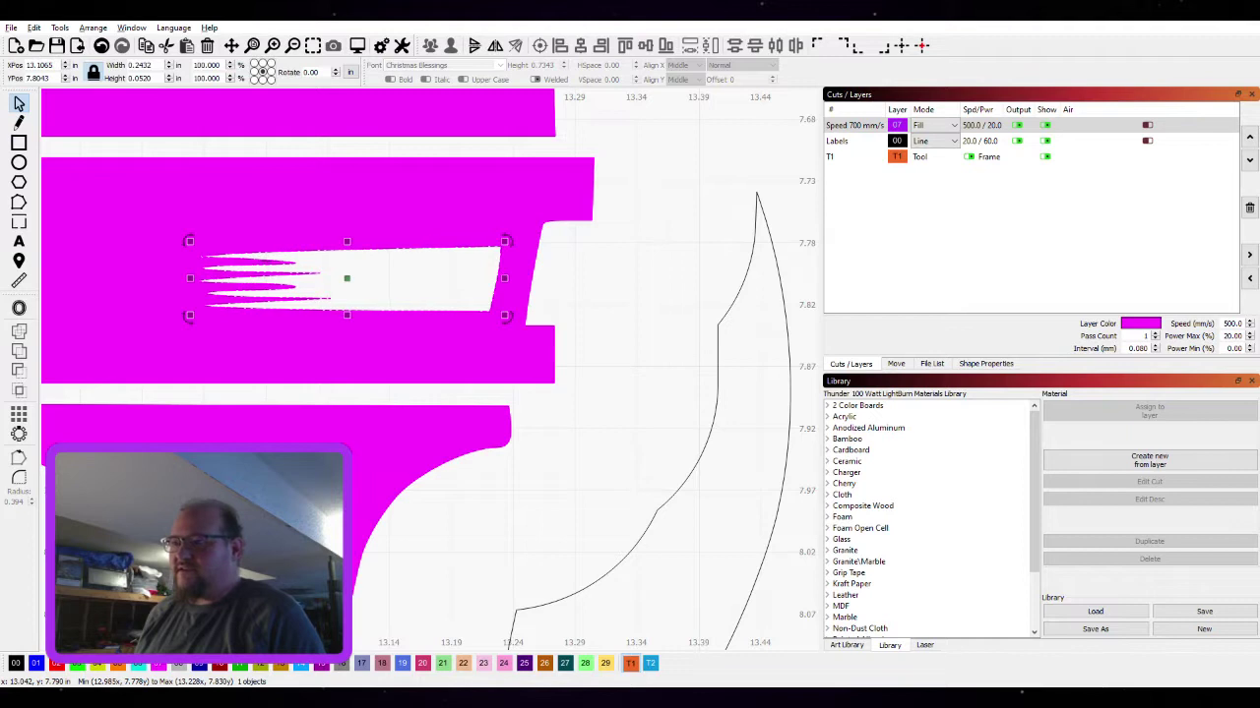
pyautogui.click(18, 207)
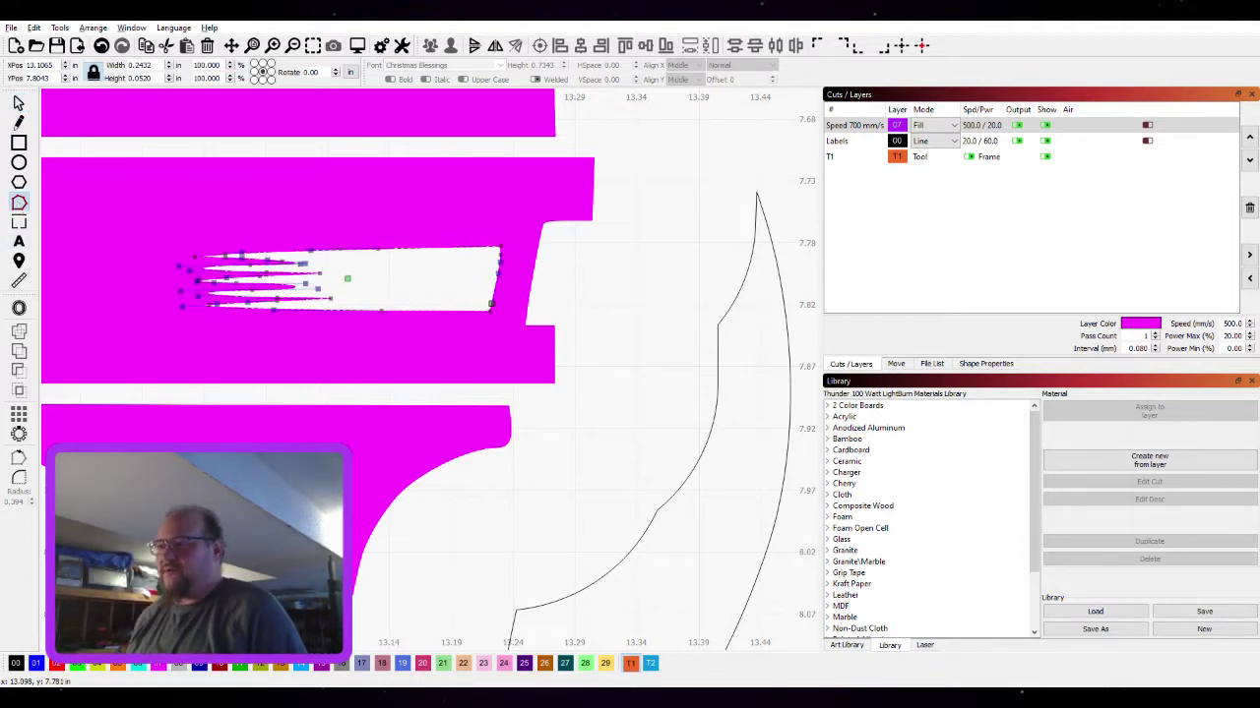
# Straighten the top spike's curved tip into a line, undoing trial node deletions and moves
pyautogui.scroll(3, 279, 268)
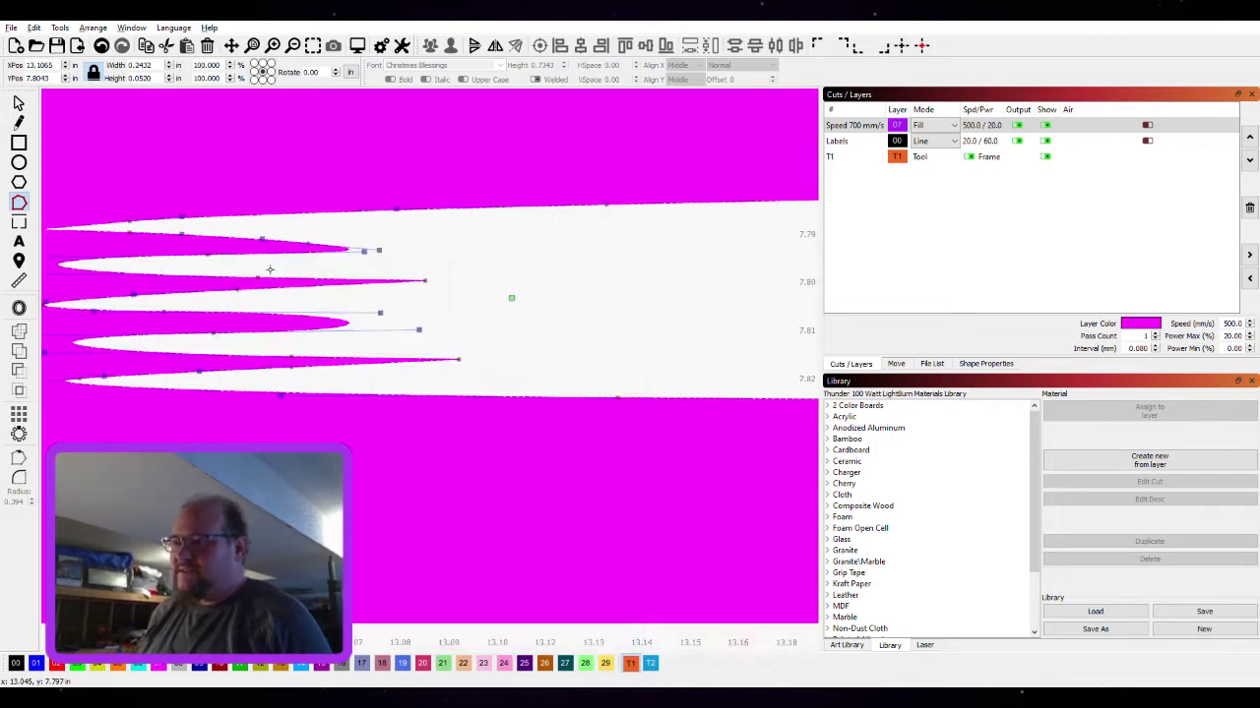
pyautogui.scroll(2, 269, 269)
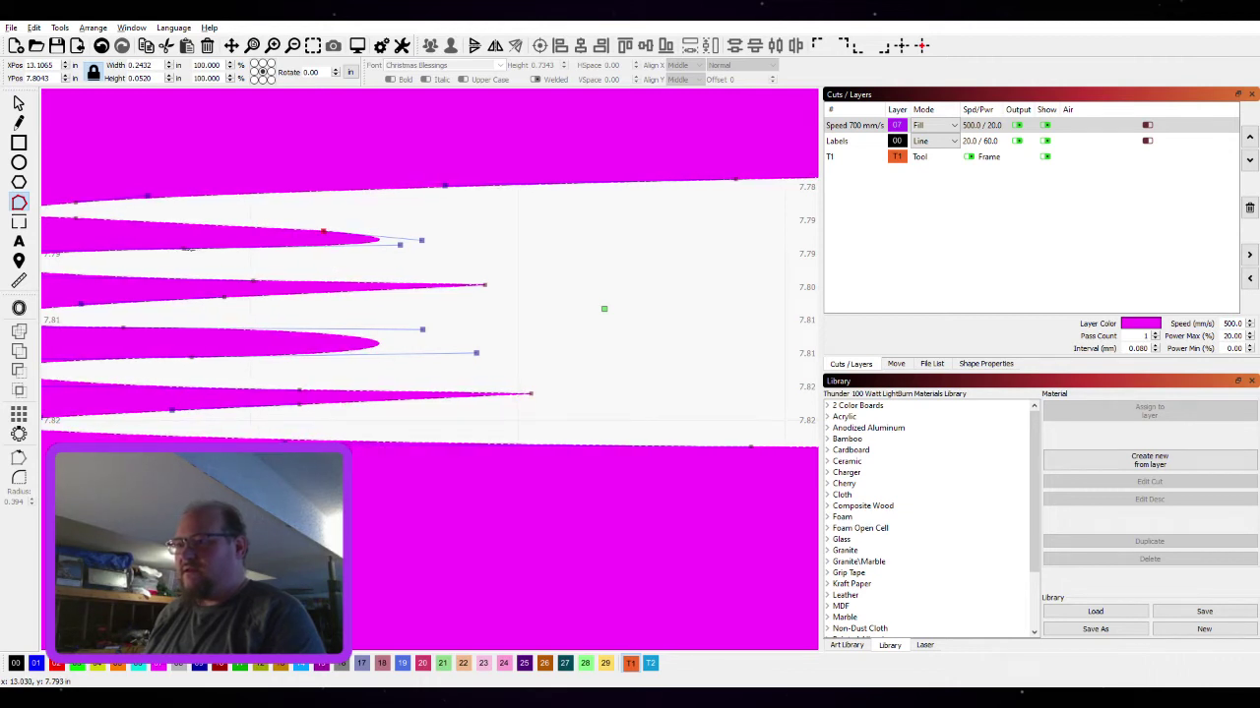
pyautogui.press('Delete')
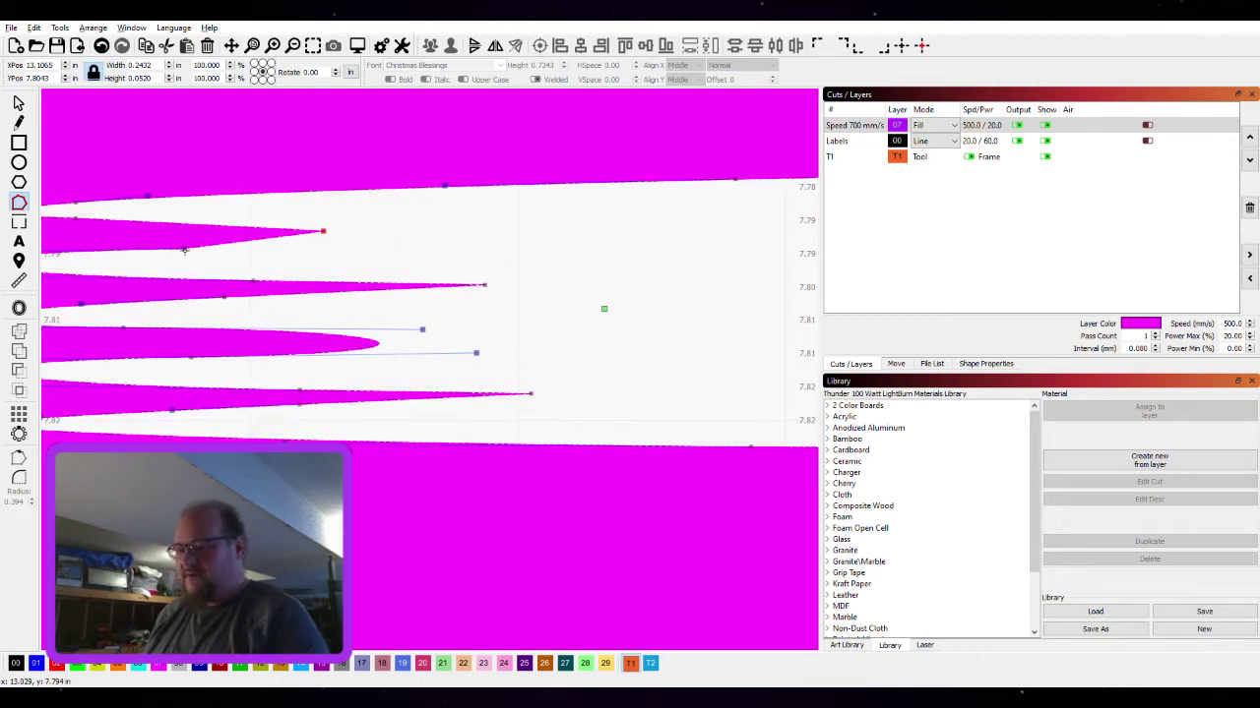
pyautogui.press('Delete')
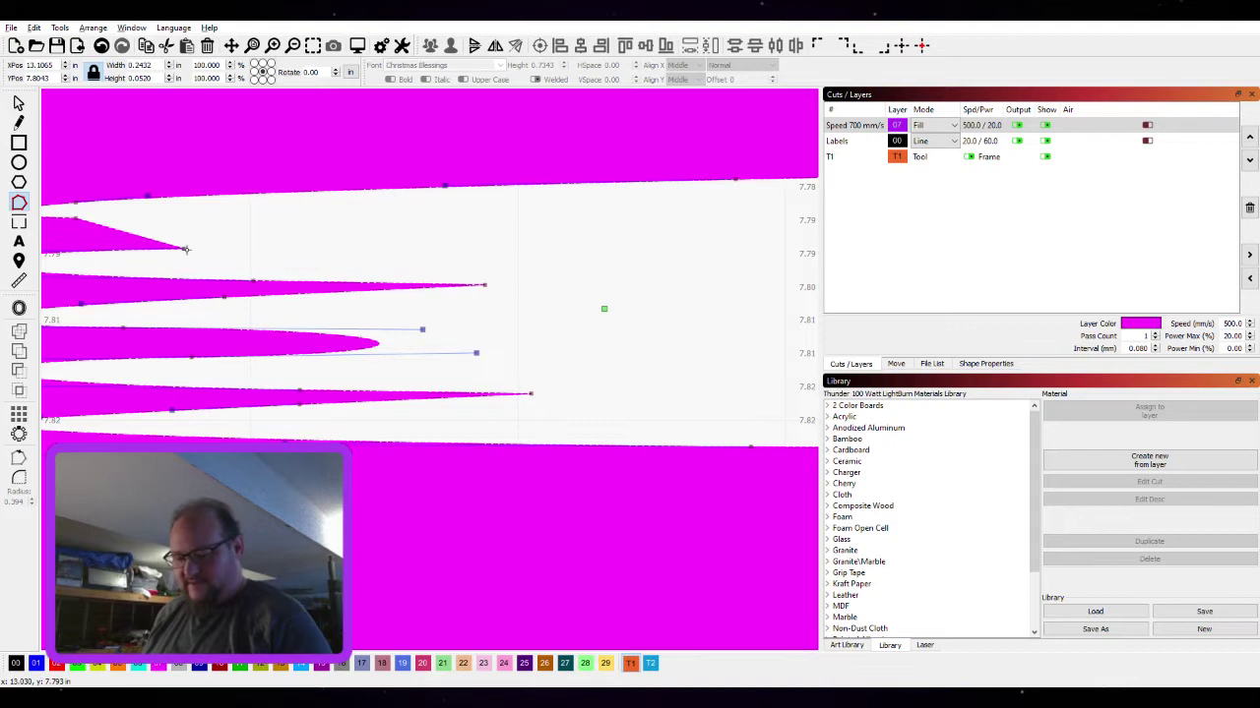
pyautogui.hotkey('ctrl', 'z')
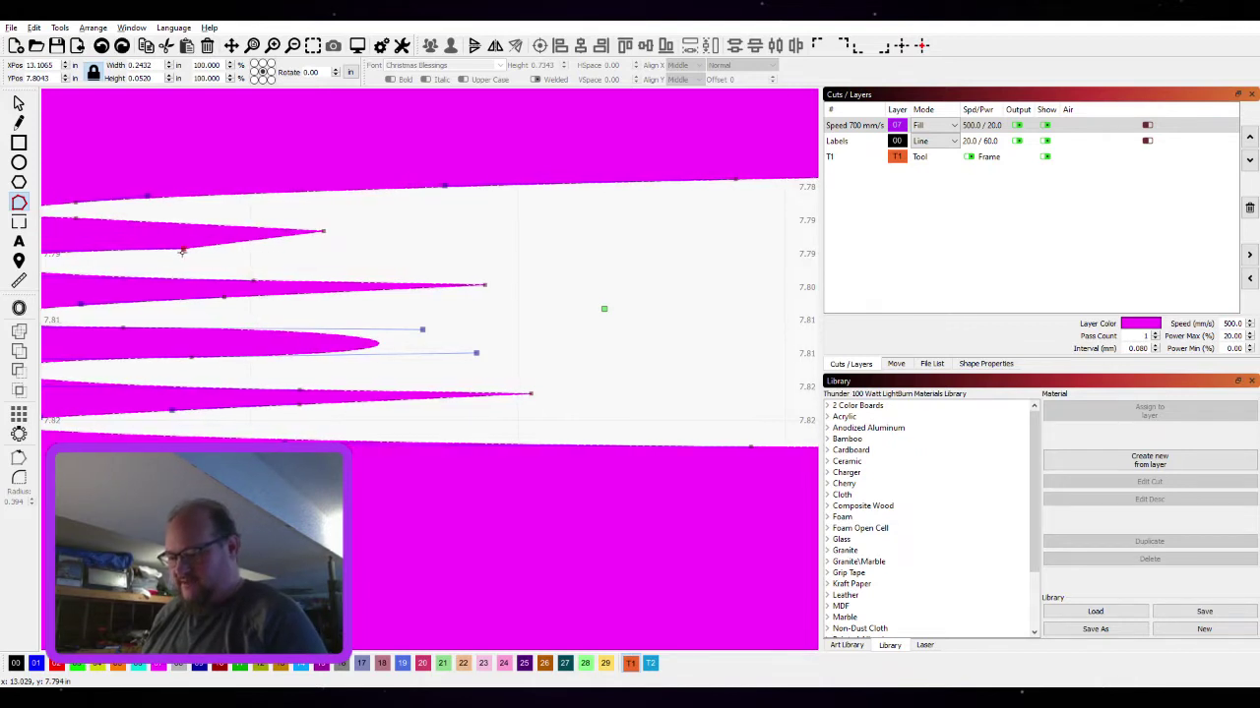
pyautogui.moveTo(185, 248); pyautogui.dragTo(256, 278)
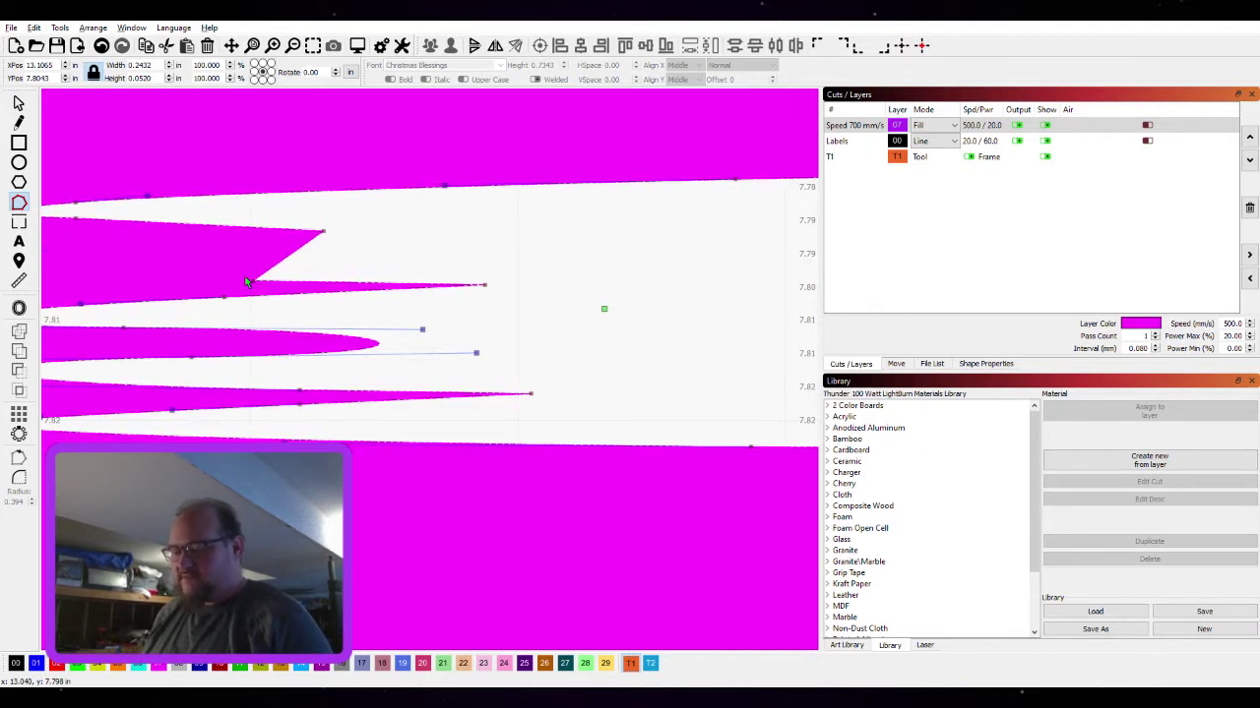
pyautogui.hotkey('ctrl', 'z')
pyautogui.scroll(-3, 487, 269)
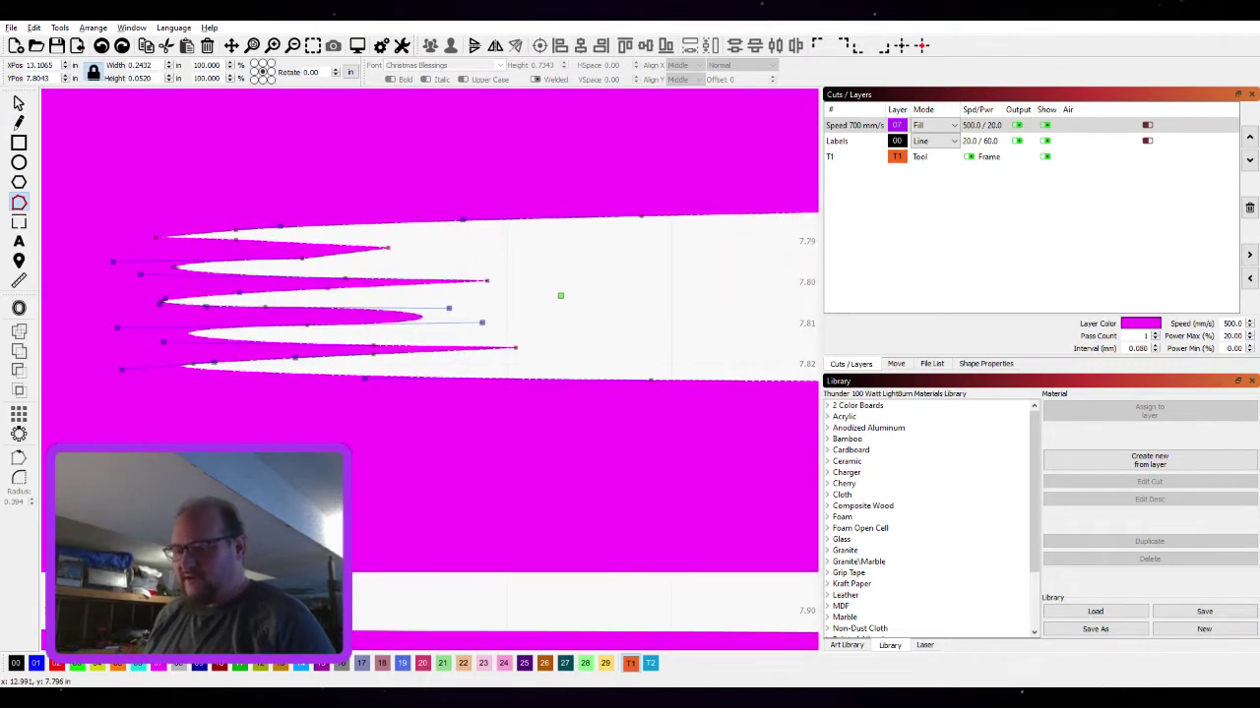
pyautogui.click(175, 266)
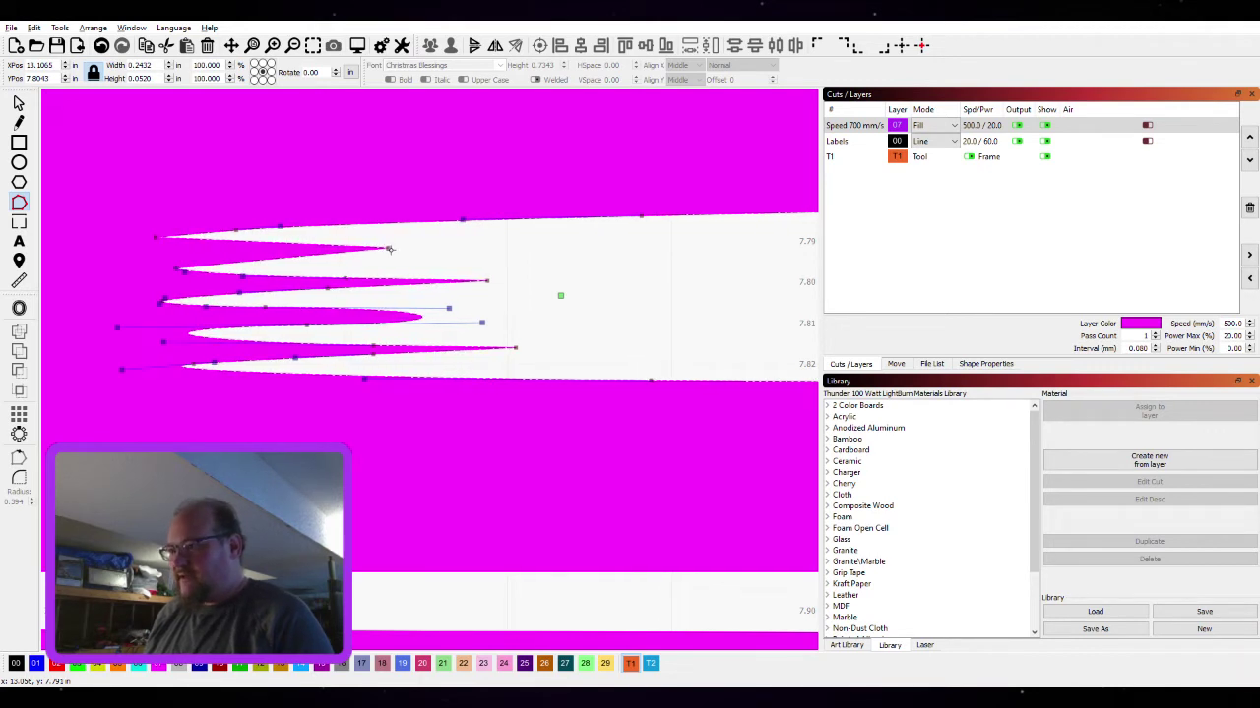
# Lengthen the top spike, tidy the third spike's tip handles, and pull the fourth spike's end left
pyautogui.moveTo(388, 249); pyautogui.dragTo(484, 250)
pyautogui.scroll(3, 374, 324)
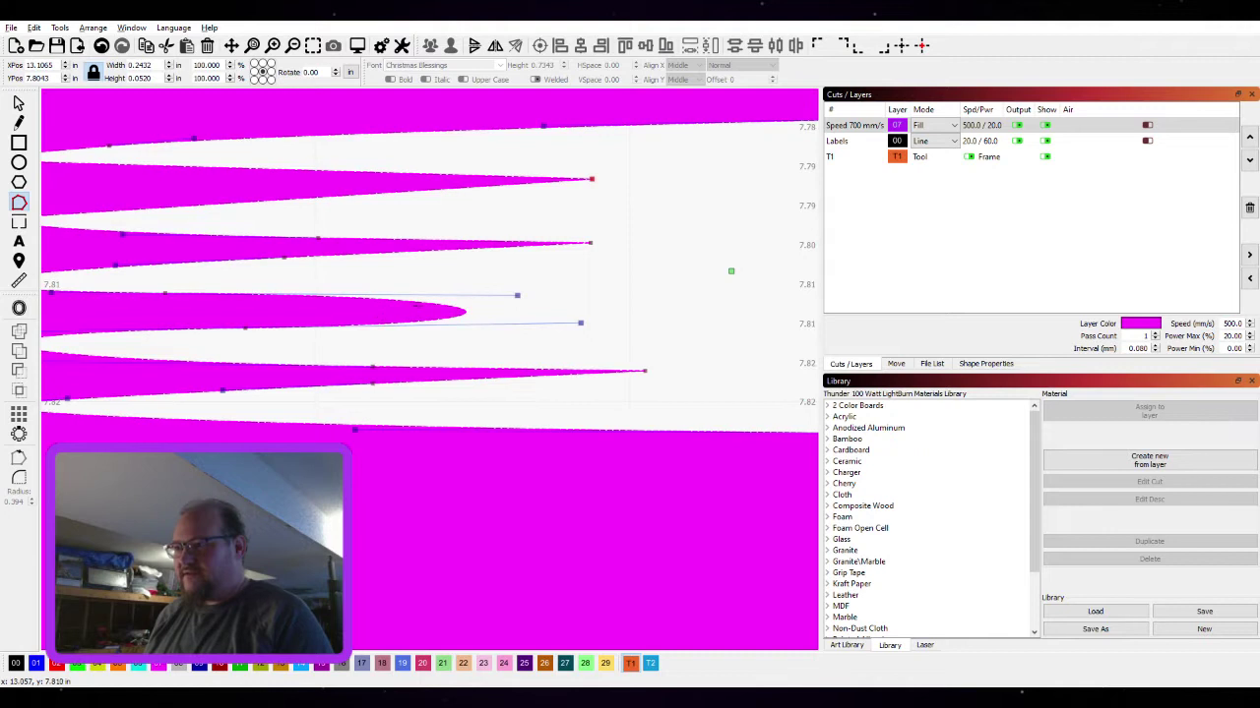
pyautogui.scroll(-3, 410, 341)
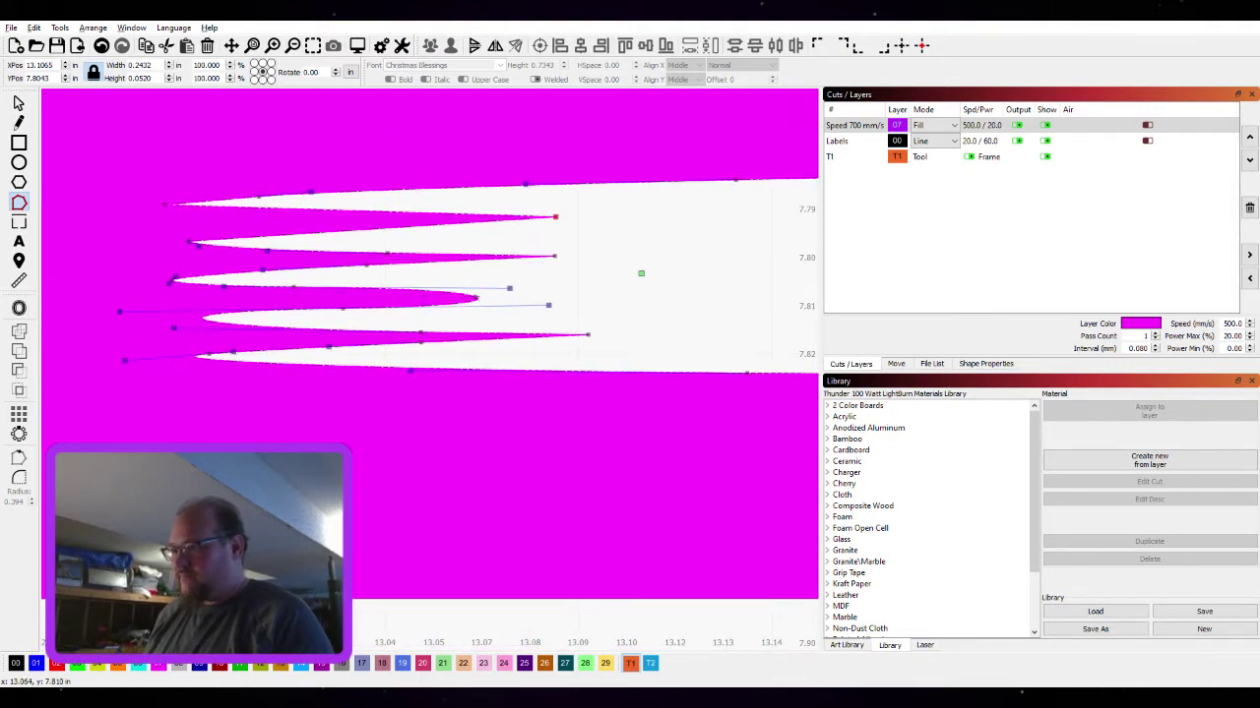
pyautogui.click(476, 299)
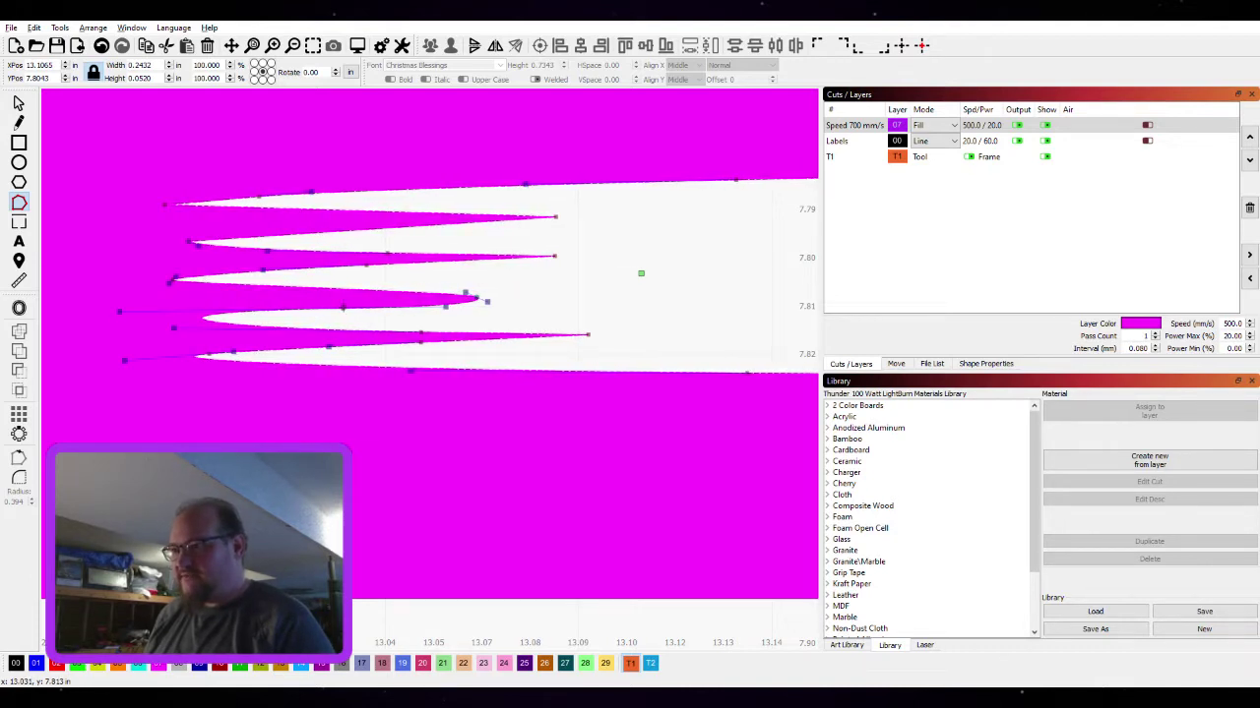
pyautogui.press('s')
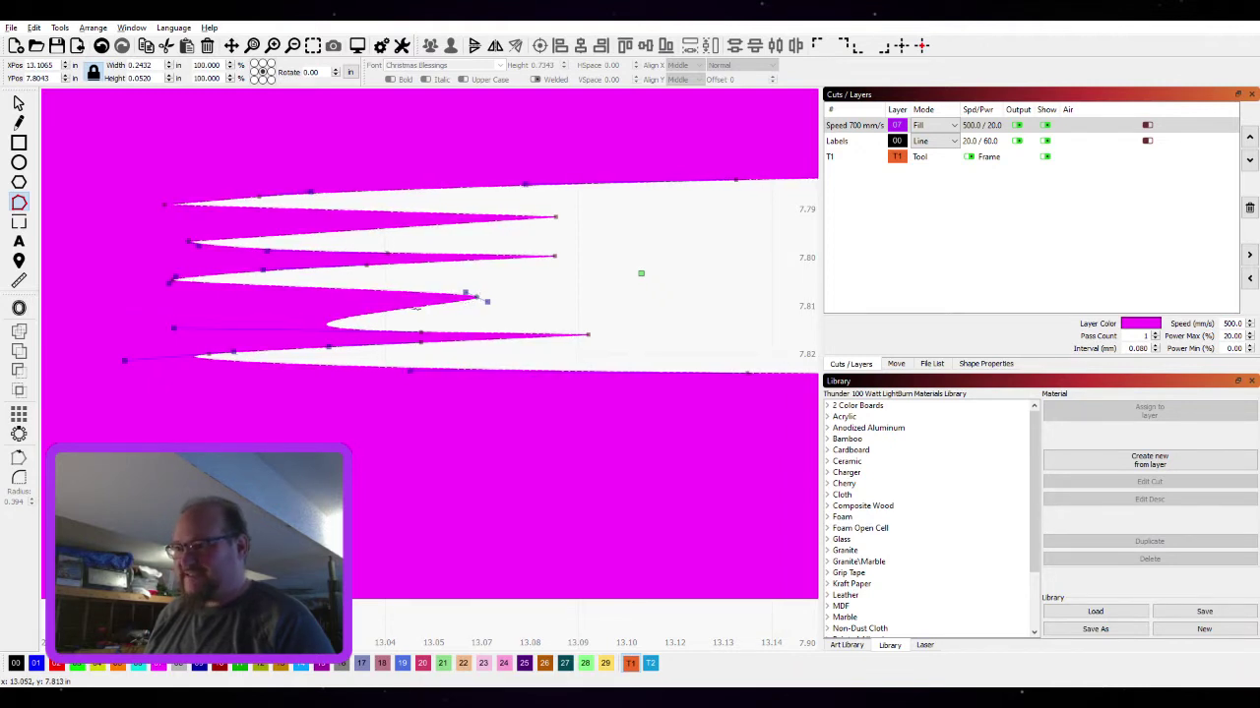
pyautogui.click(325, 325)
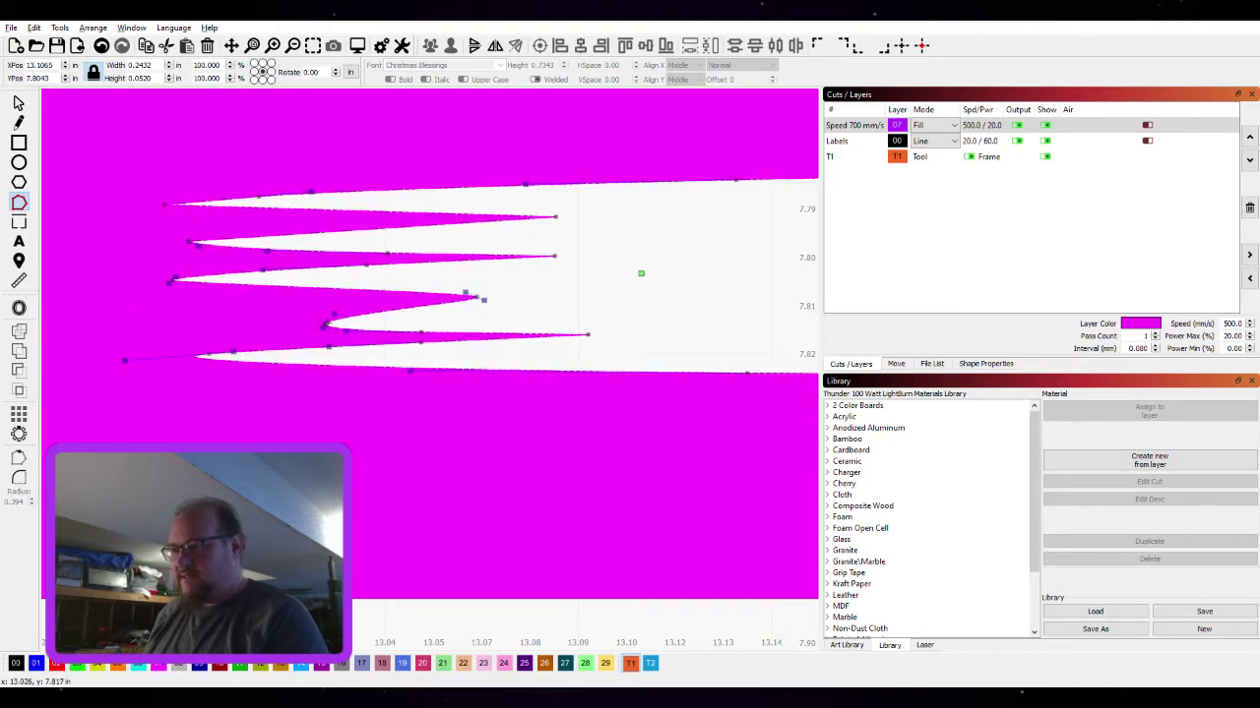
pyautogui.moveTo(245, 328); pyautogui.dragTo(190, 335)
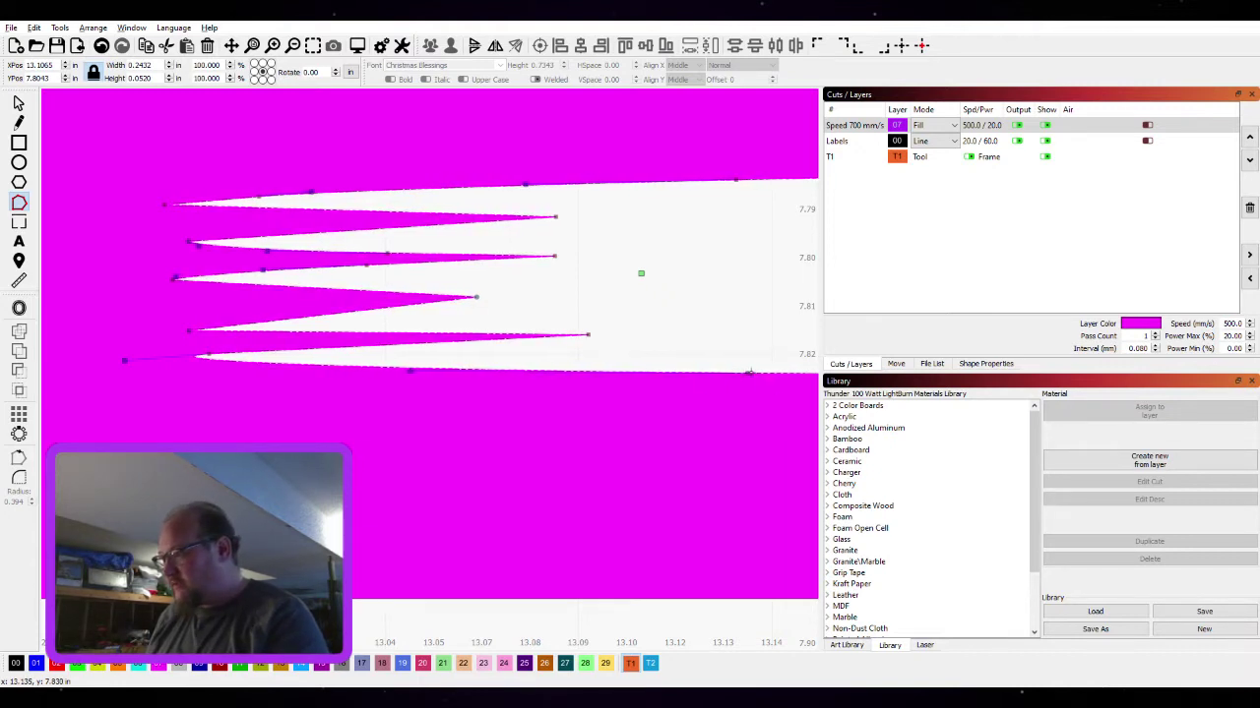
# Reposition the lower spikes' end points, straighten their tip edges, and delete an extra upper-edge point
pyautogui.scroll(-4, 748, 373)
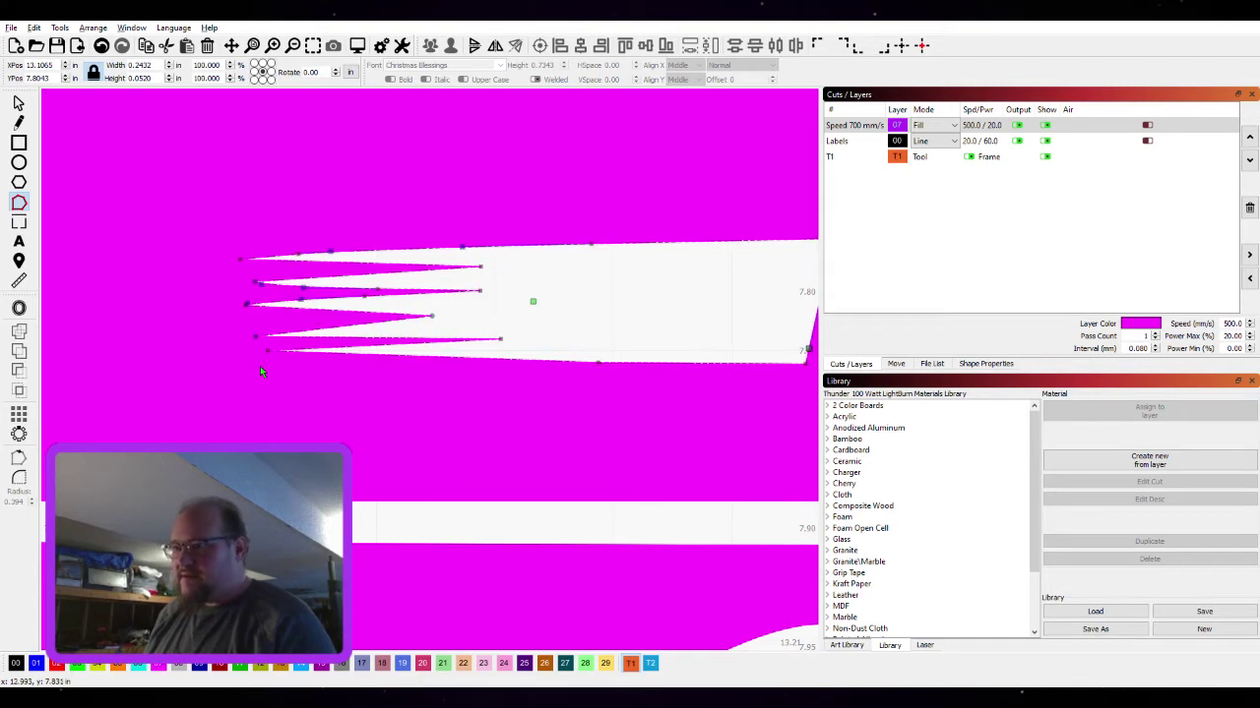
pyautogui.moveTo(266, 349); pyautogui.dragTo(256, 350)
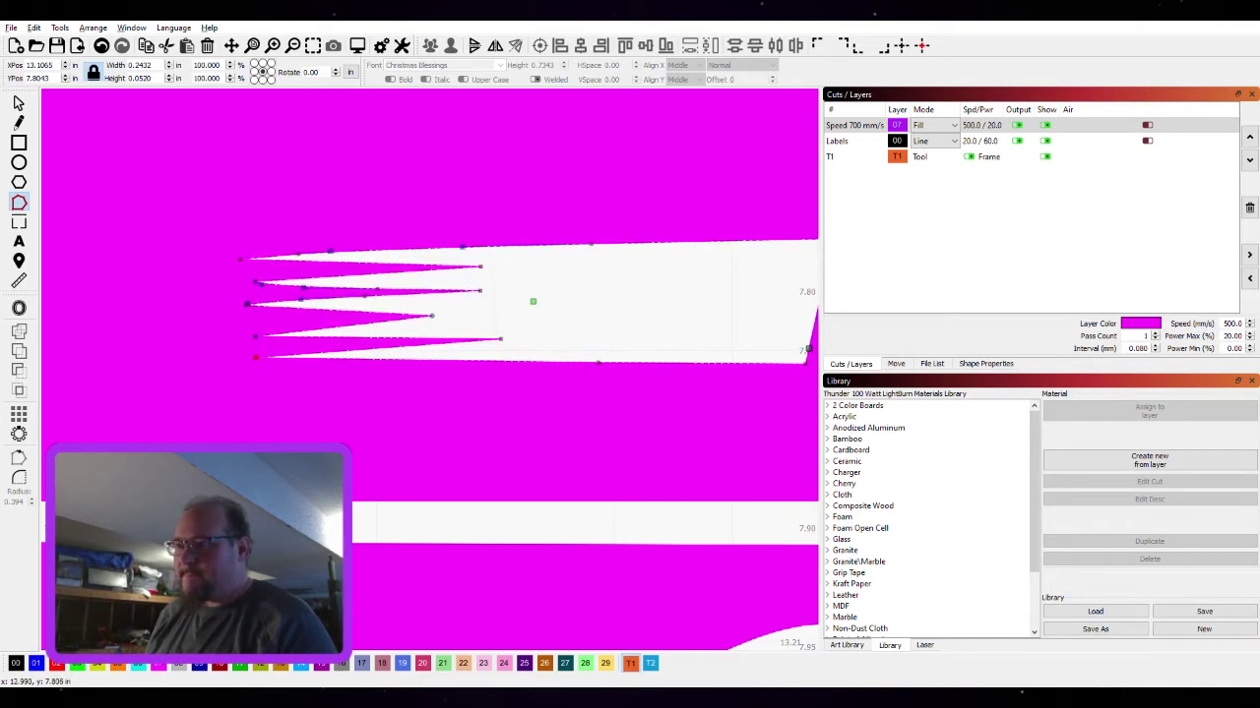
pyautogui.moveTo(252, 314); pyautogui.dragTo(258, 316)
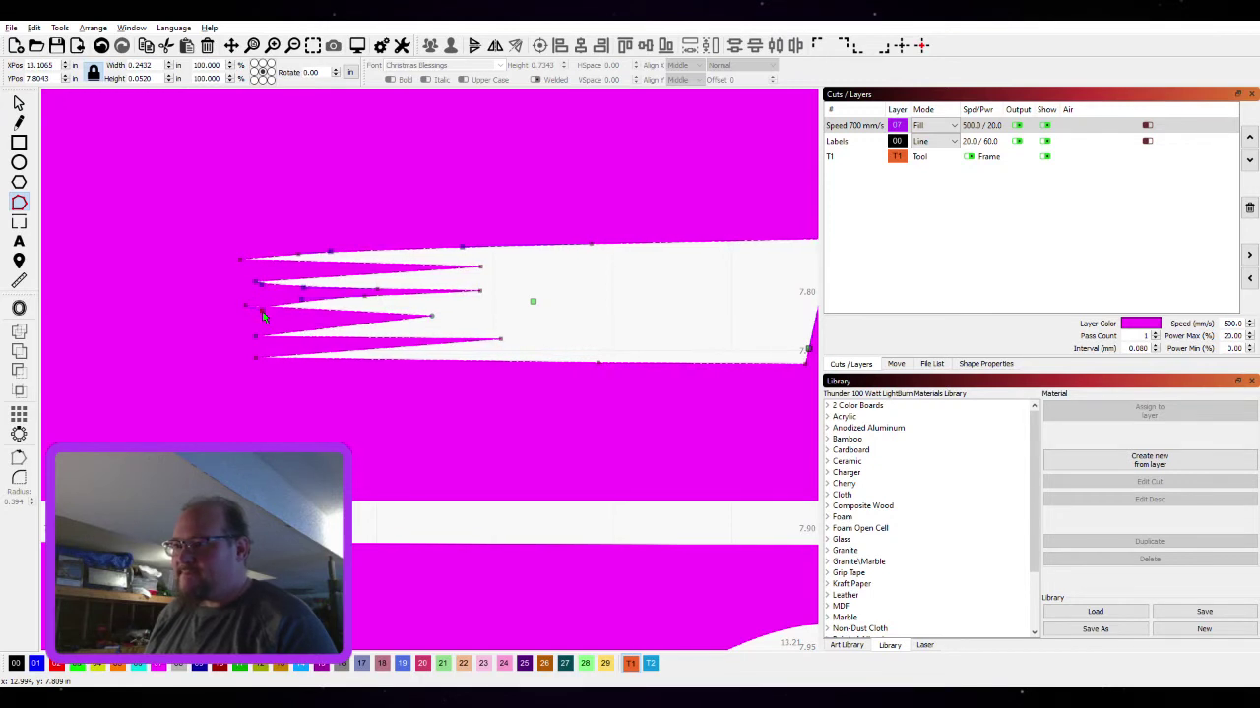
pyautogui.scroll(4, 257, 311)
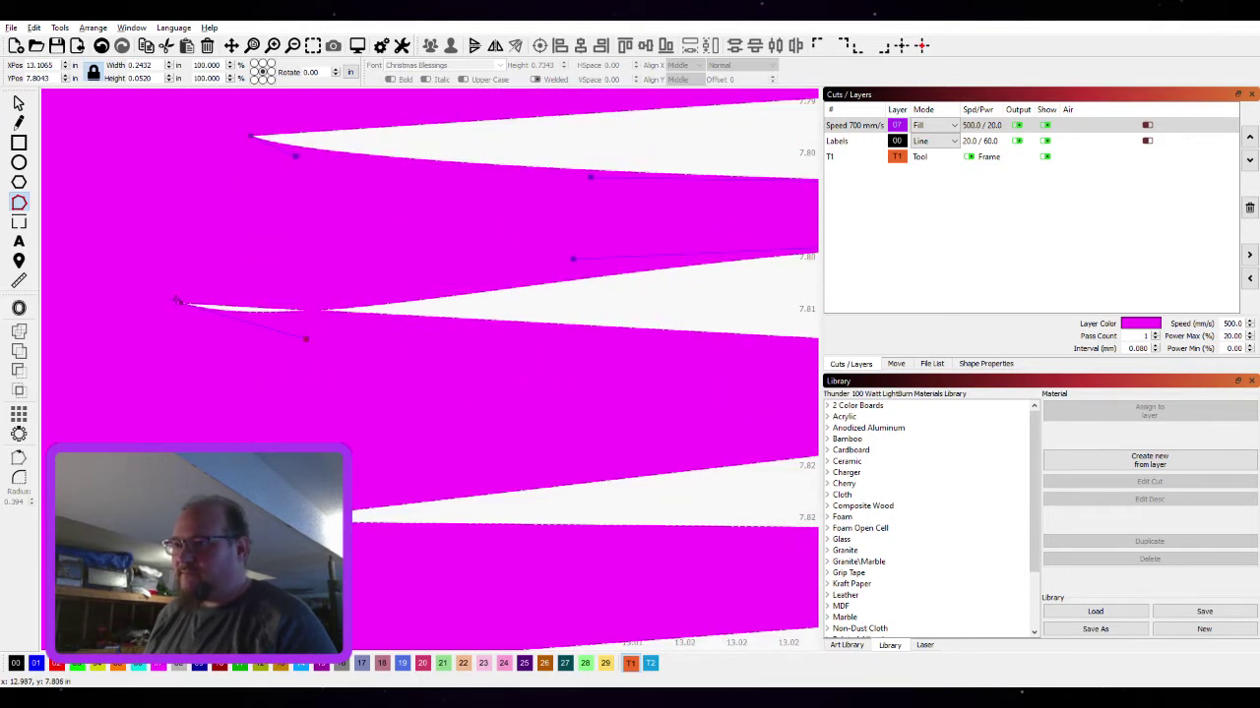
pyautogui.press('l')
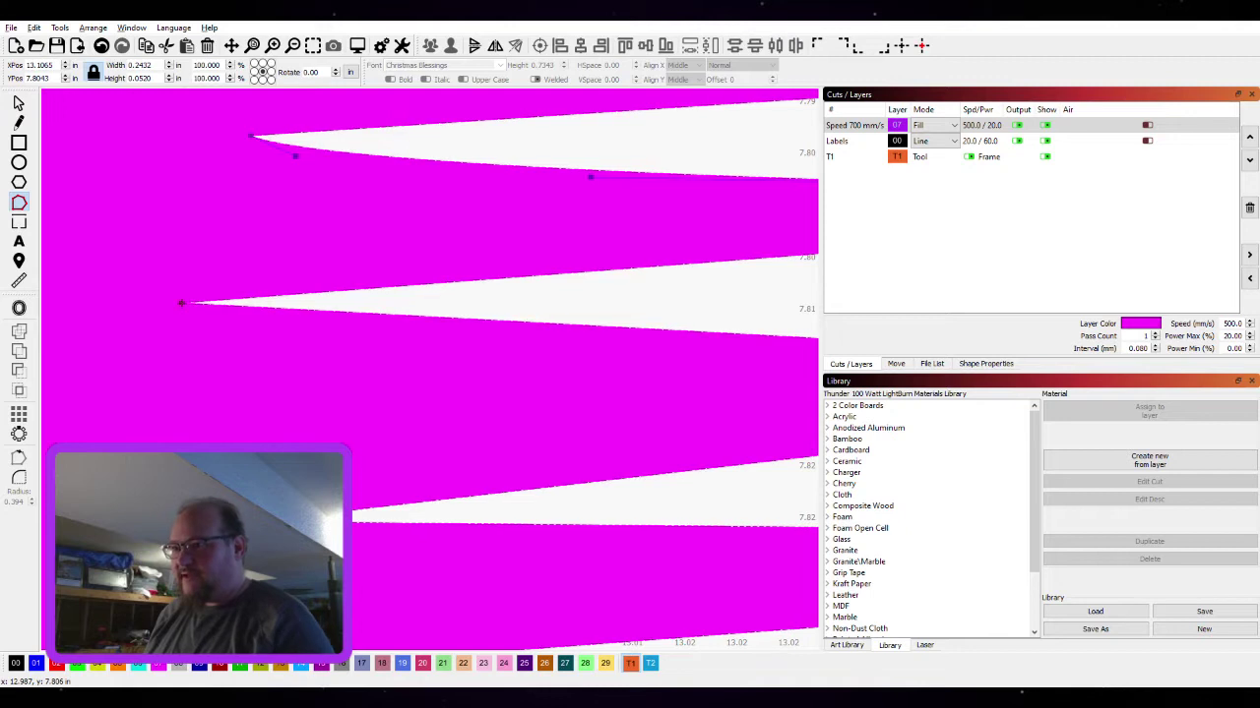
pyautogui.moveTo(181, 303); pyautogui.dragTo(256, 308)
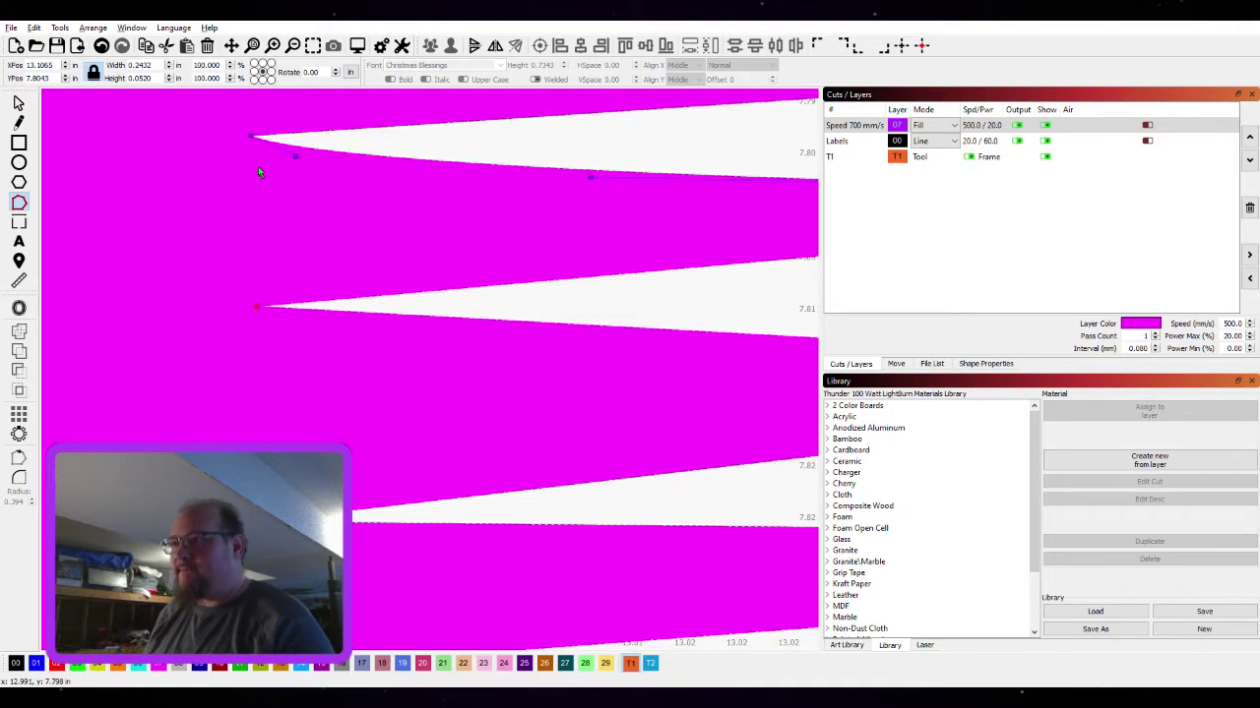
pyautogui.scroll(-3, 463, 262)
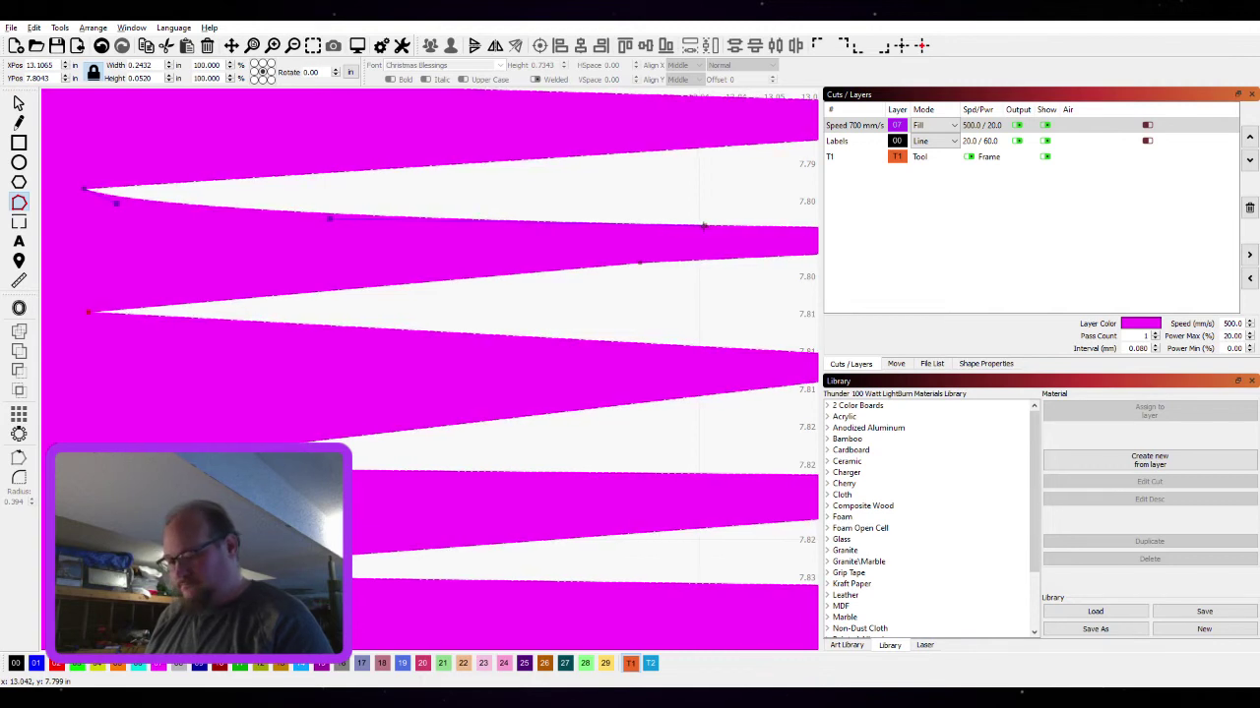
pyautogui.press('d')
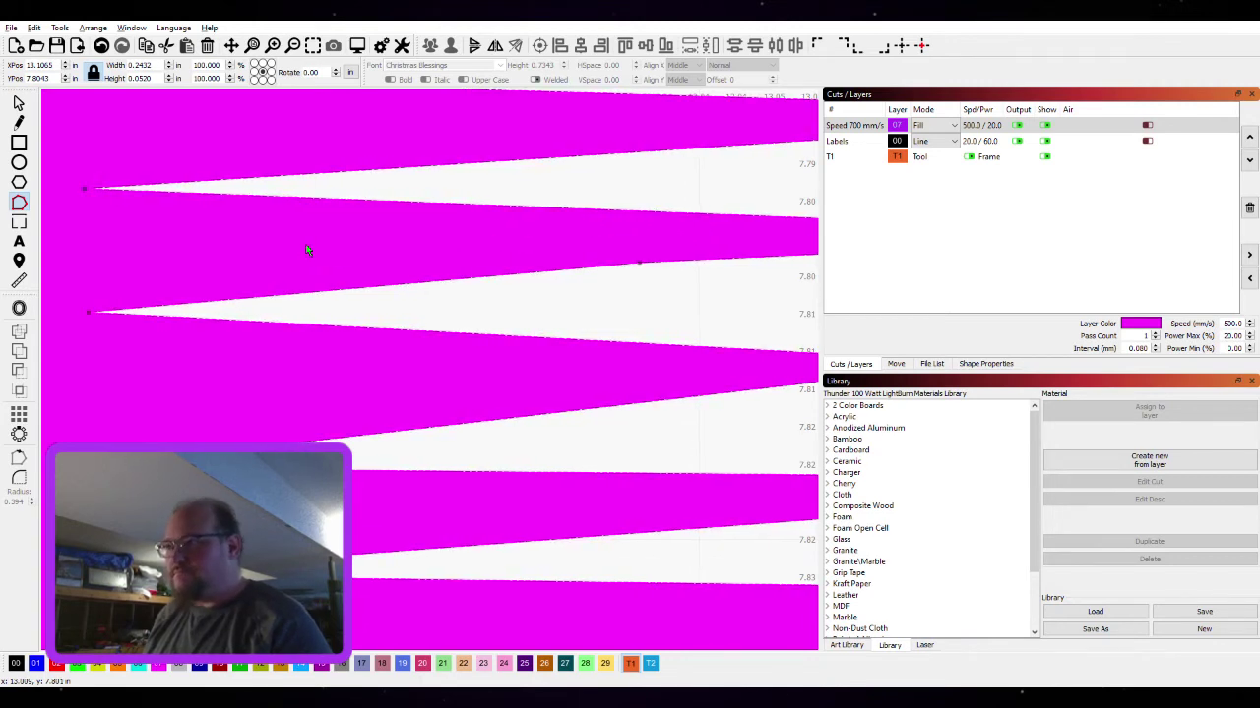
# Match the third and fourth spike lengths, delete an extra top-edge point, and move the top spike inward
pyautogui.scroll(-1, 545, 279)
pyautogui.scroll(-1, 303, 278)
pyautogui.moveTo(303, 278); pyautogui.dragTo(234, 274)
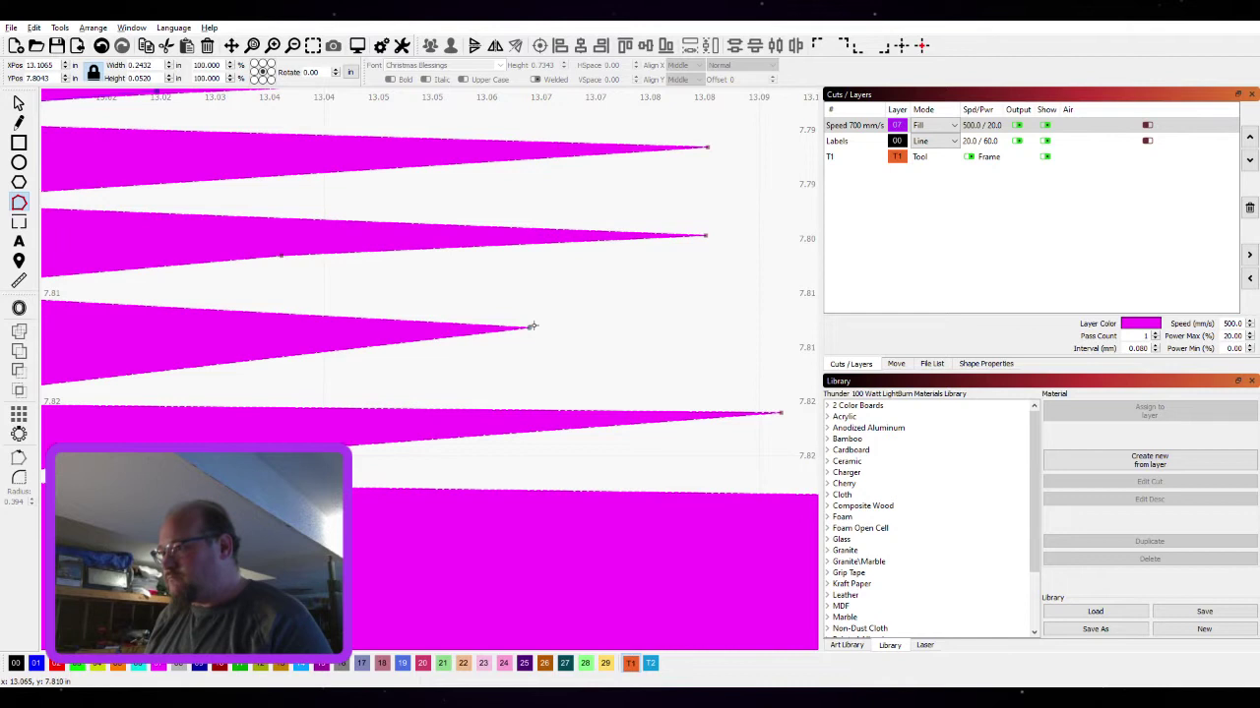
pyautogui.moveTo(530, 327); pyautogui.dragTo(705, 330)
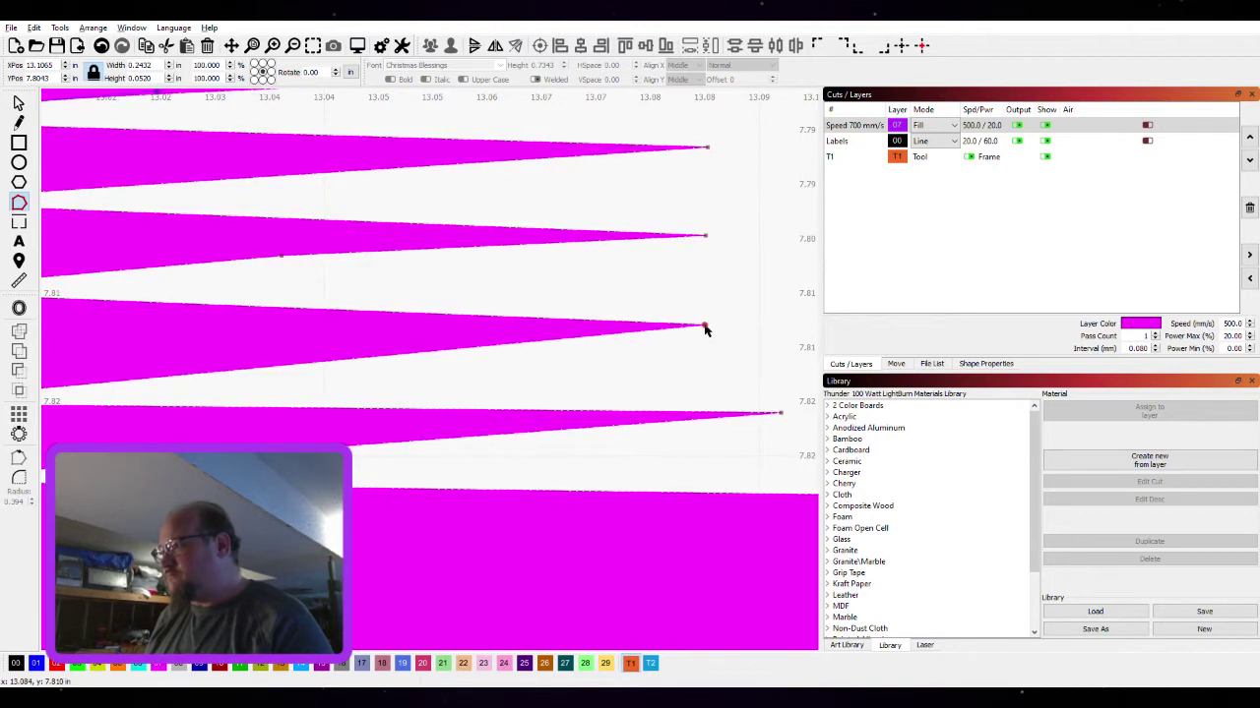
pyautogui.moveTo(781, 411); pyautogui.dragTo(705, 424)
pyautogui.scroll(-2, 607, 415)
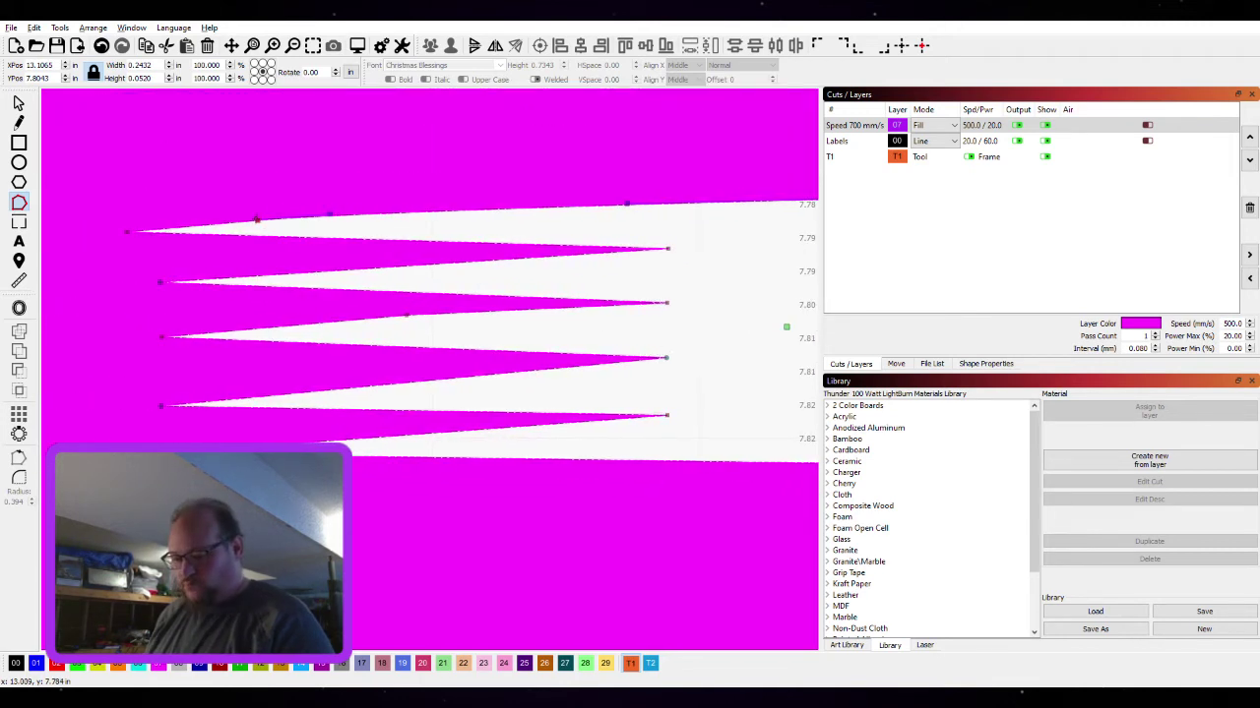
pyautogui.press('d')
pyautogui.scroll(-4, 550, 287)
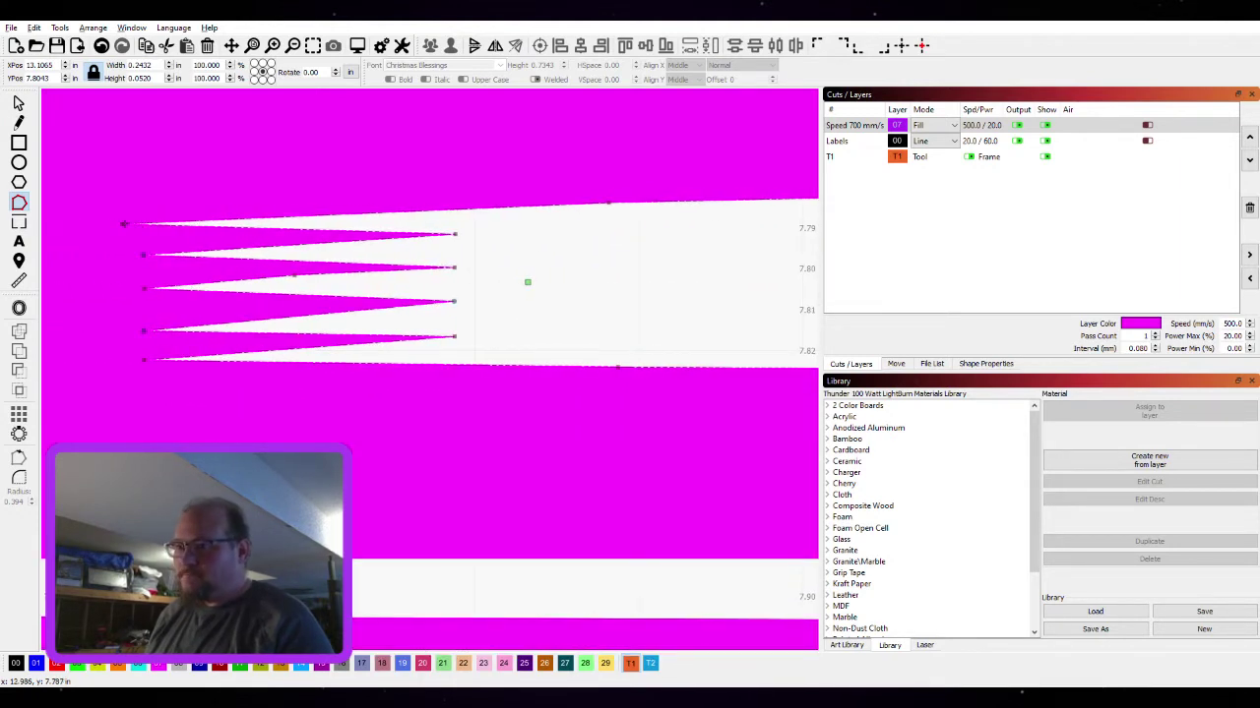
pyautogui.moveTo(123, 223); pyautogui.dragTo(137, 227)
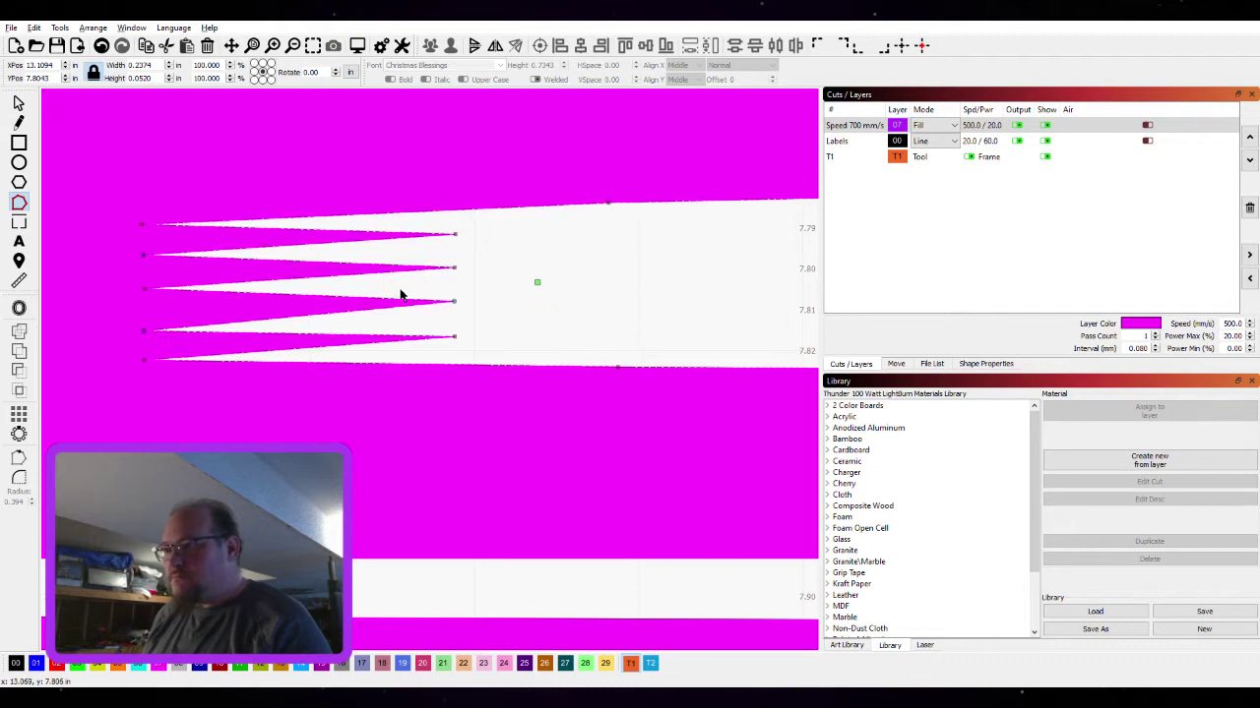
pyautogui.scroll(-3, 382, 359)
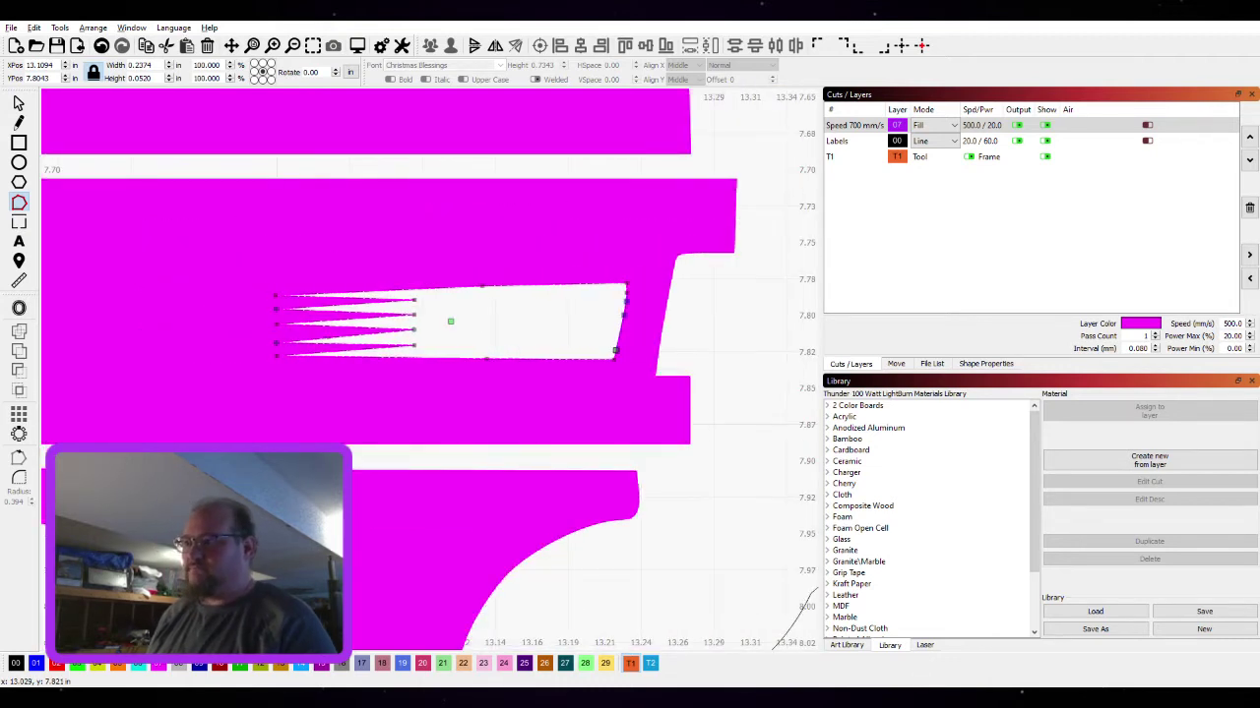
# Check the reshaped slot across the 35-piece array and select the first keychain's parts (1.5004 × 1.9407 in)
pyautogui.click(19, 104)
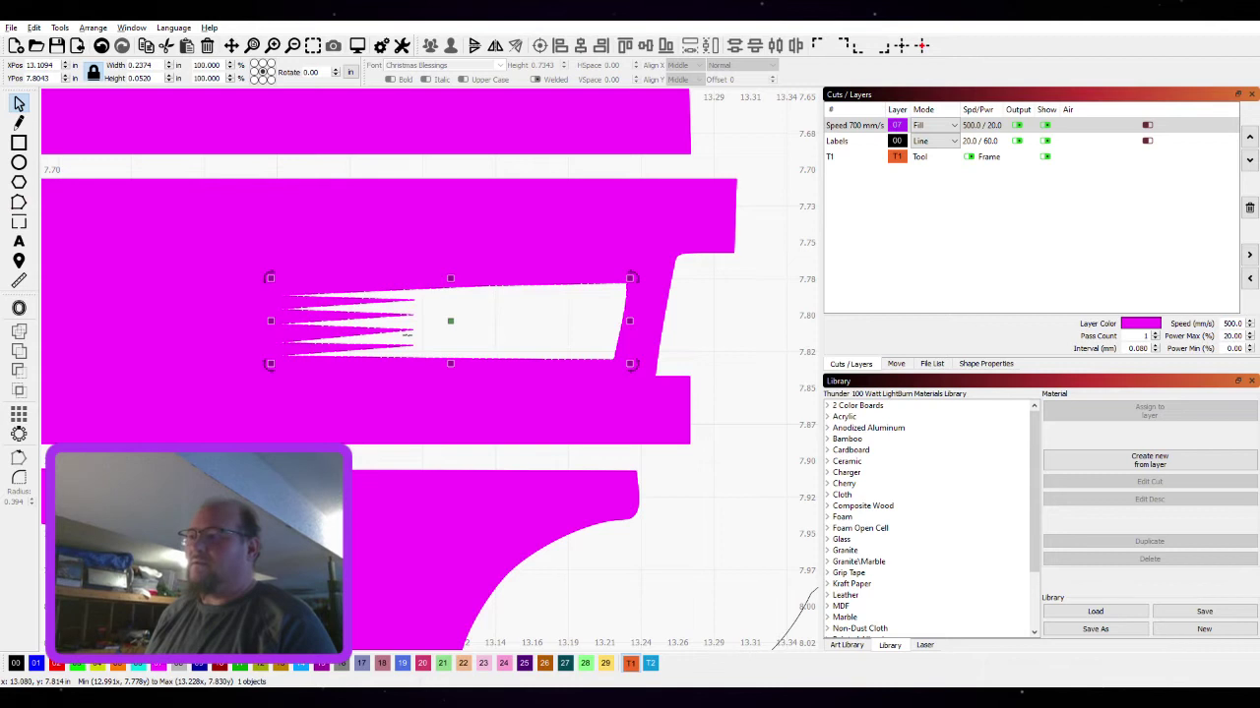
pyautogui.scroll(-5, 414, 333)
pyautogui.scroll(8, 520, 367)
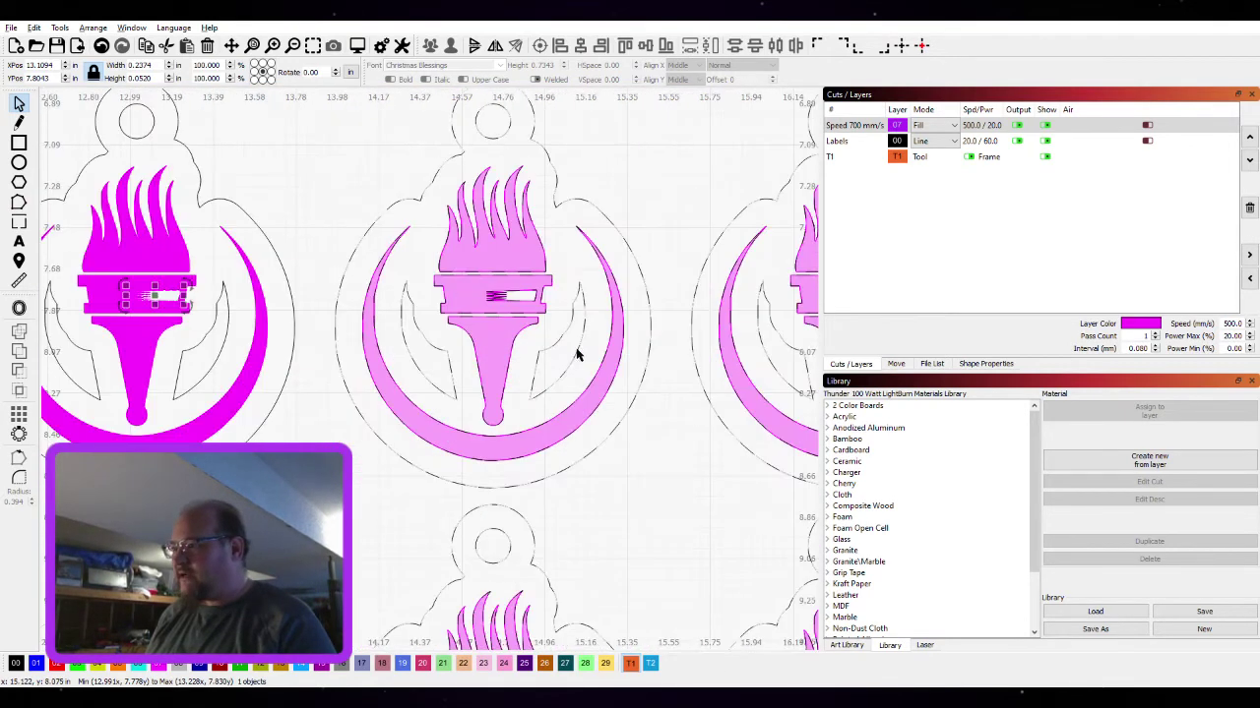
pyautogui.scroll(3, 337, 214)
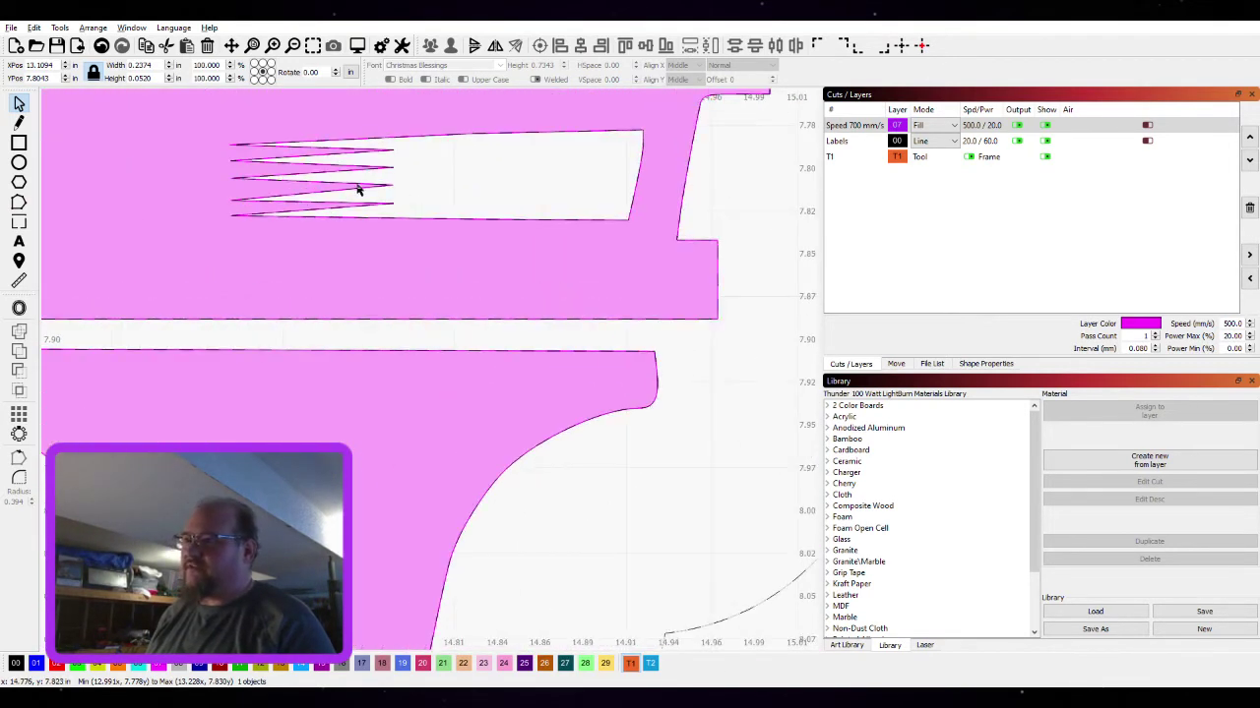
pyautogui.scroll(-10, 358, 189)
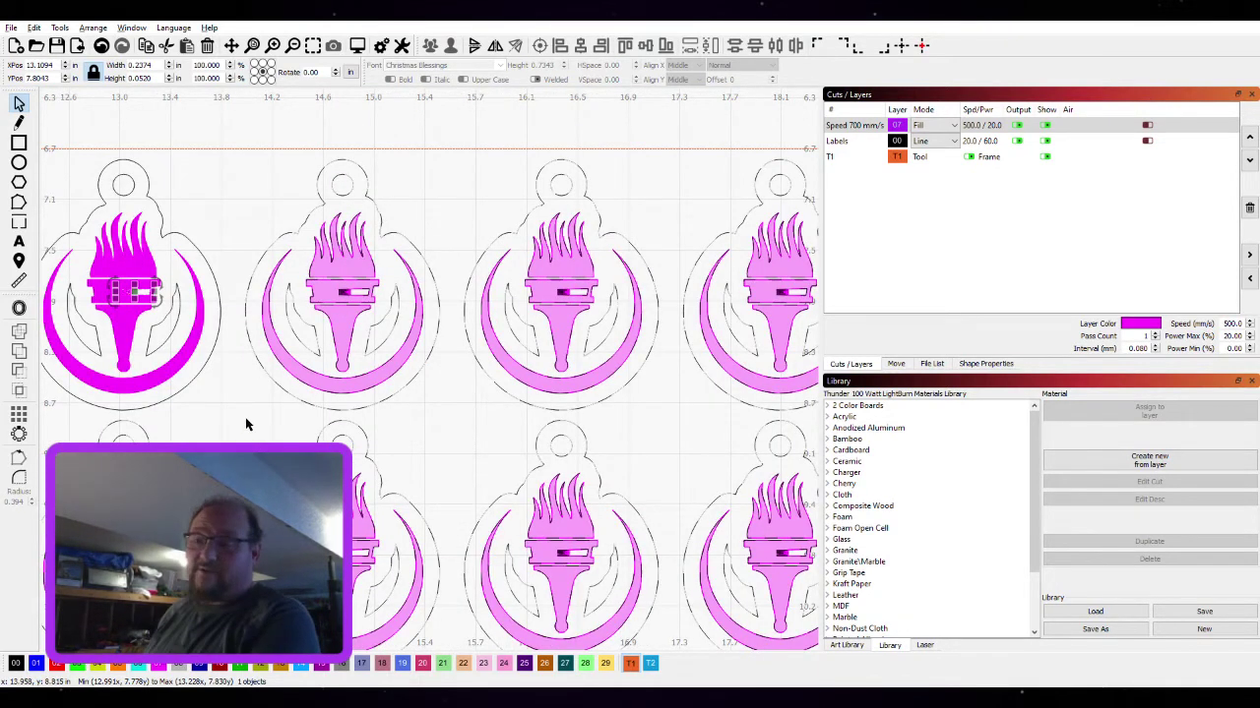
pyautogui.scroll(-5, 258, 421)
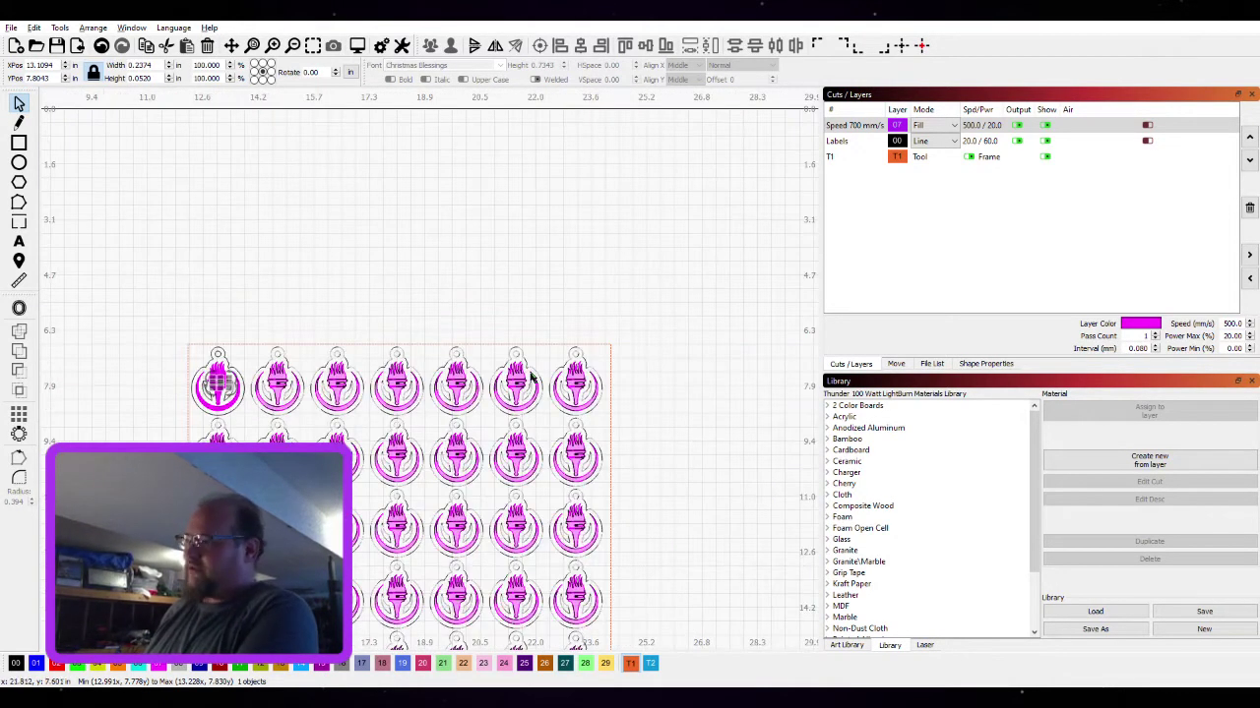
pyautogui.moveTo(531, 377); pyautogui.dragTo(531, 218)
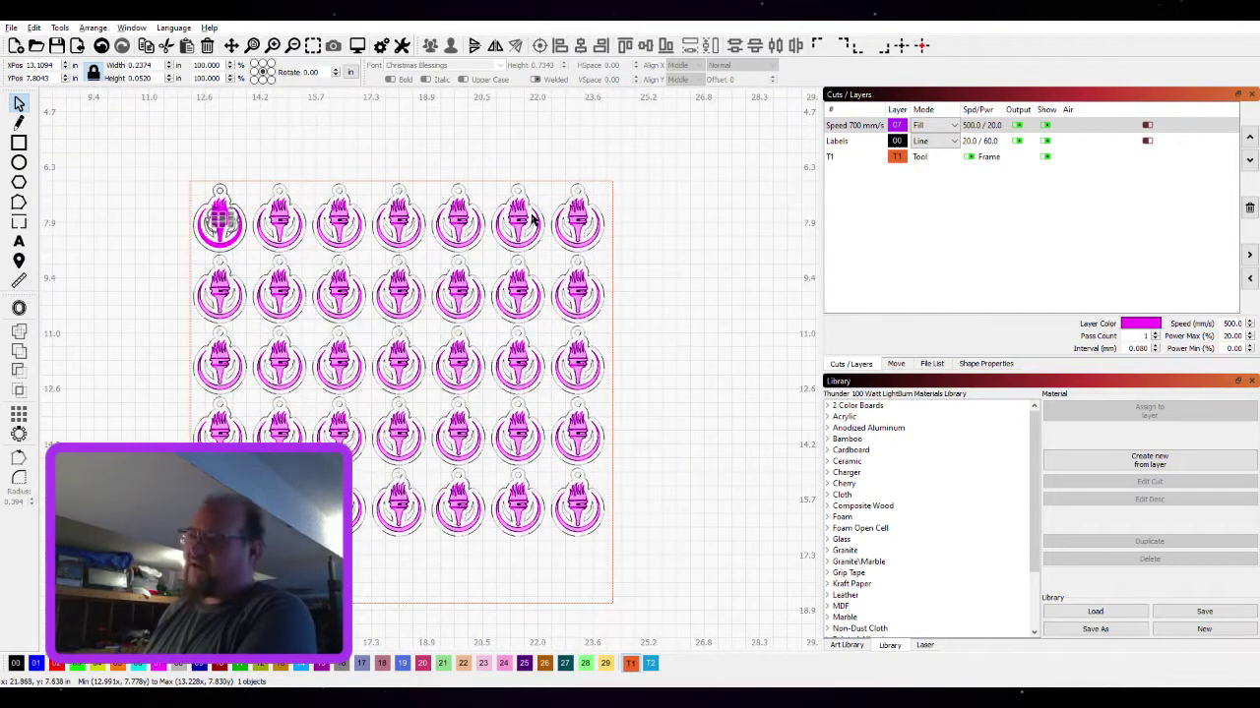
pyautogui.click(163, 170)
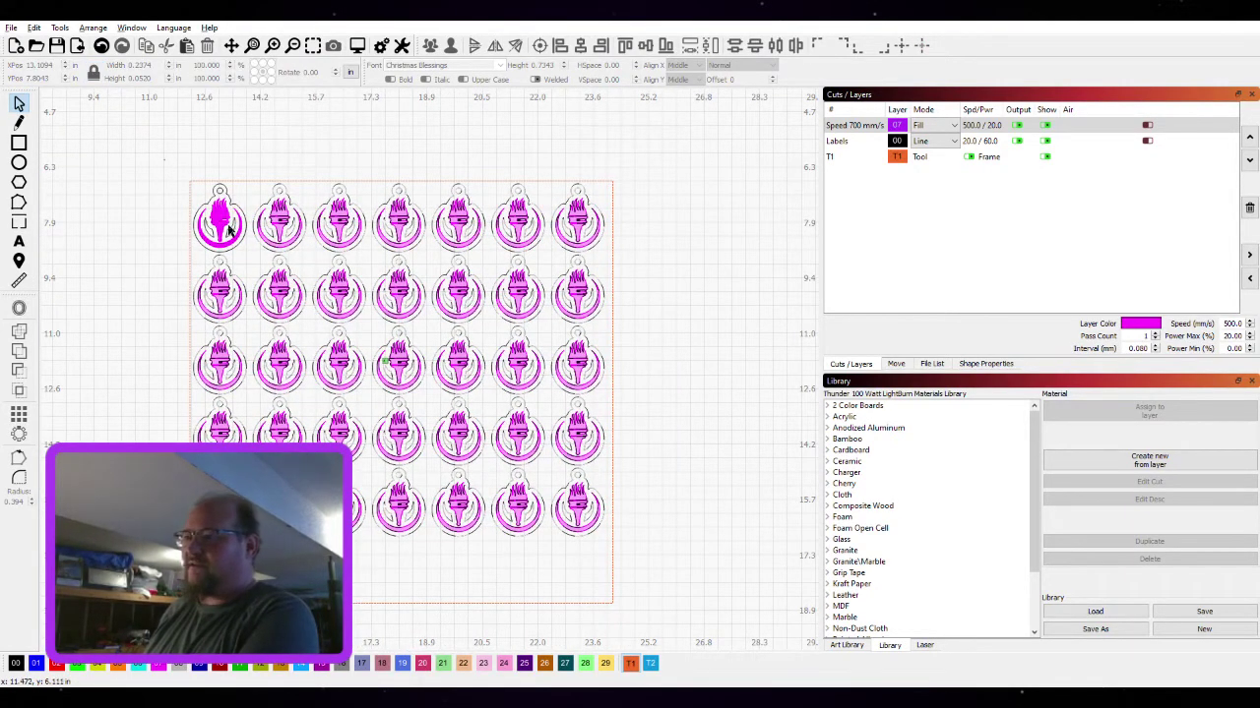
pyautogui.moveTo(163, 160); pyautogui.dragTo(273, 273)
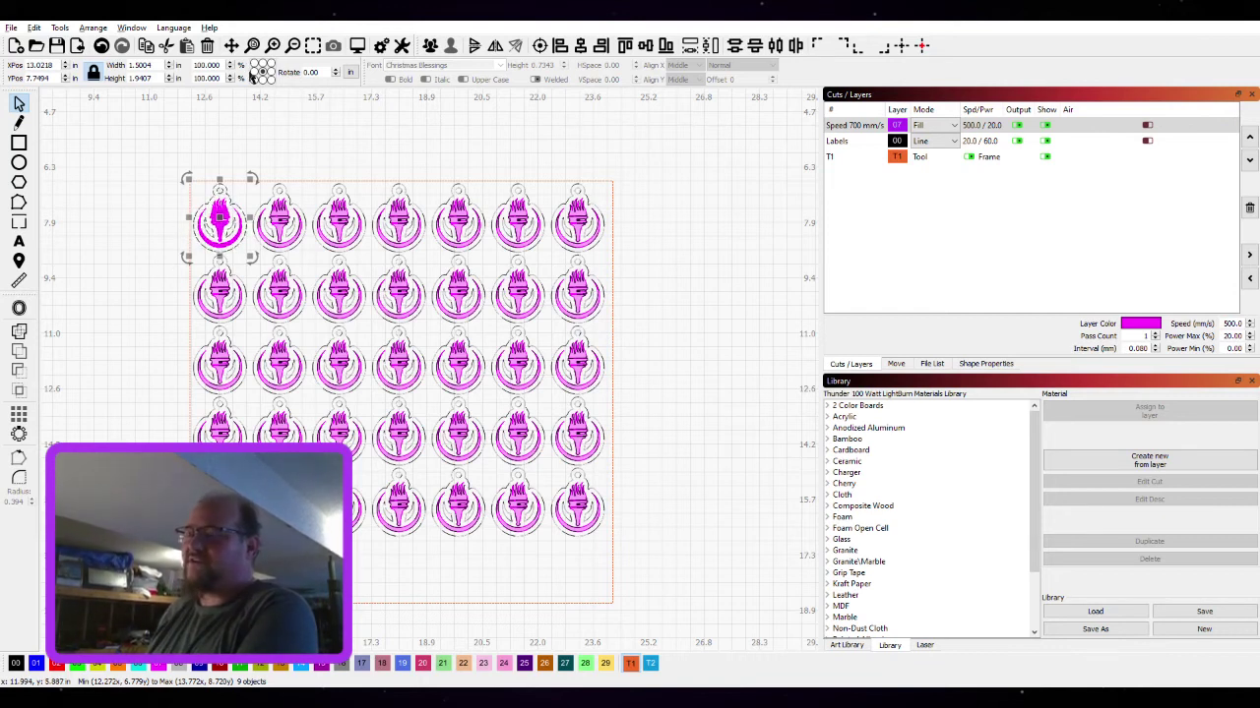
pyautogui.click(692, 328)
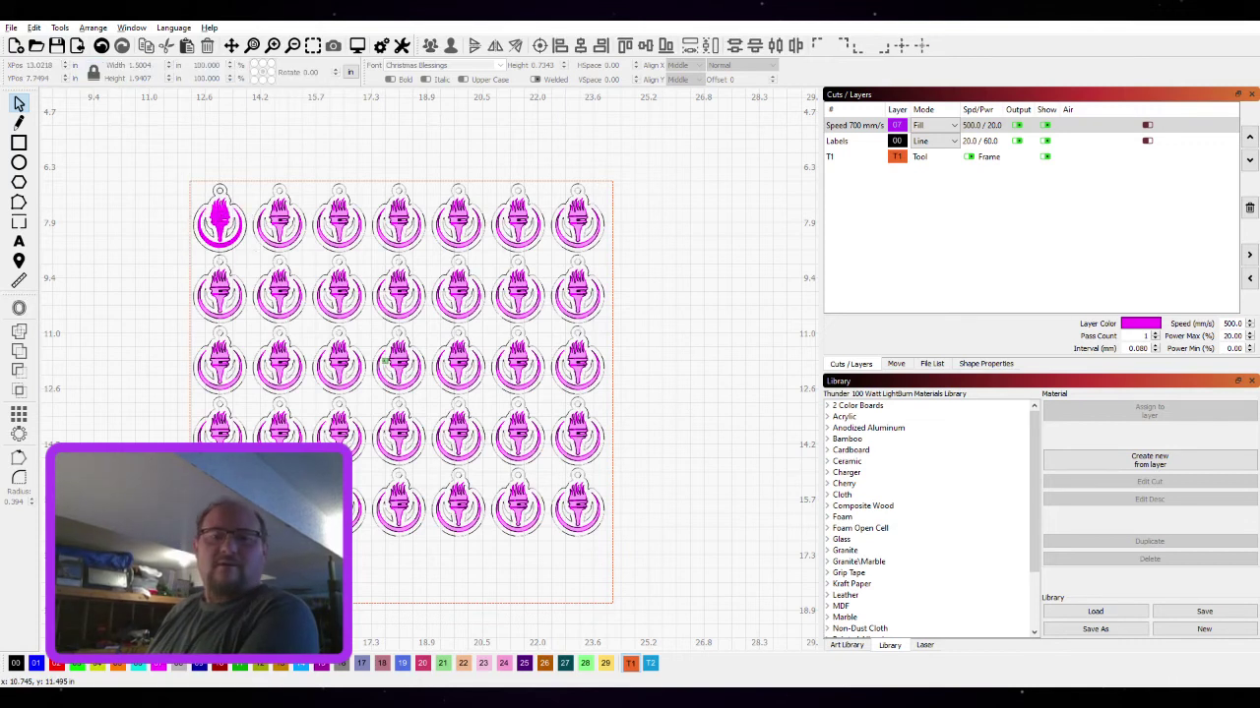